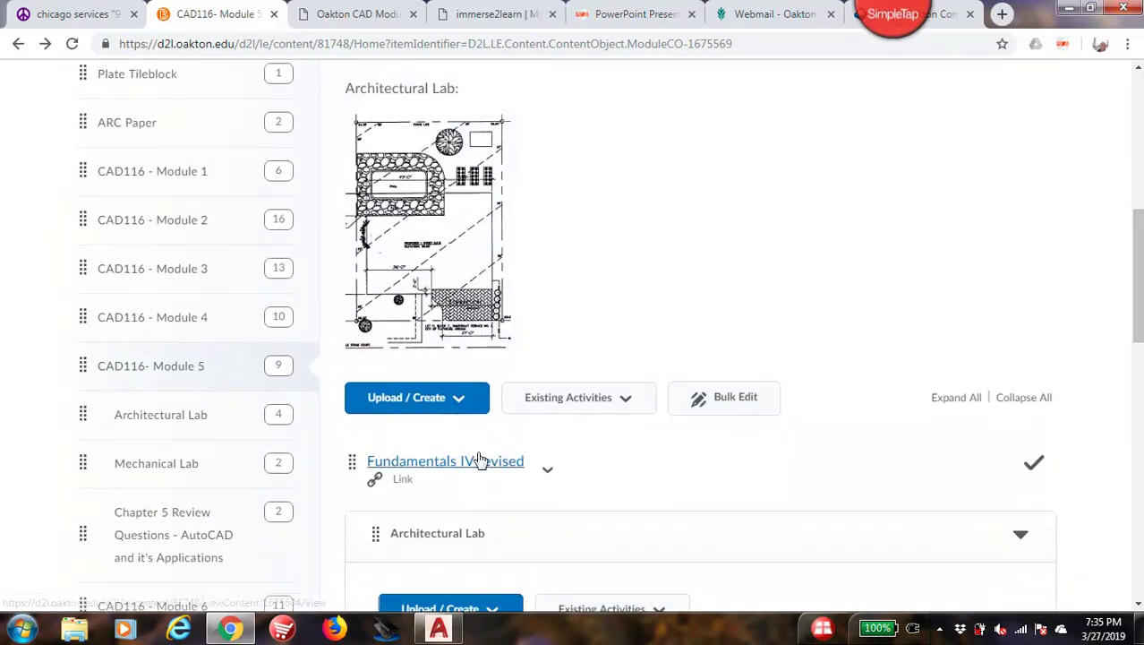
# Open the Fundamentals IV revised link and look through the Module 5 page's line conventions tables, including the AutoCAD linetypes
pyautogui.click(489, 462)
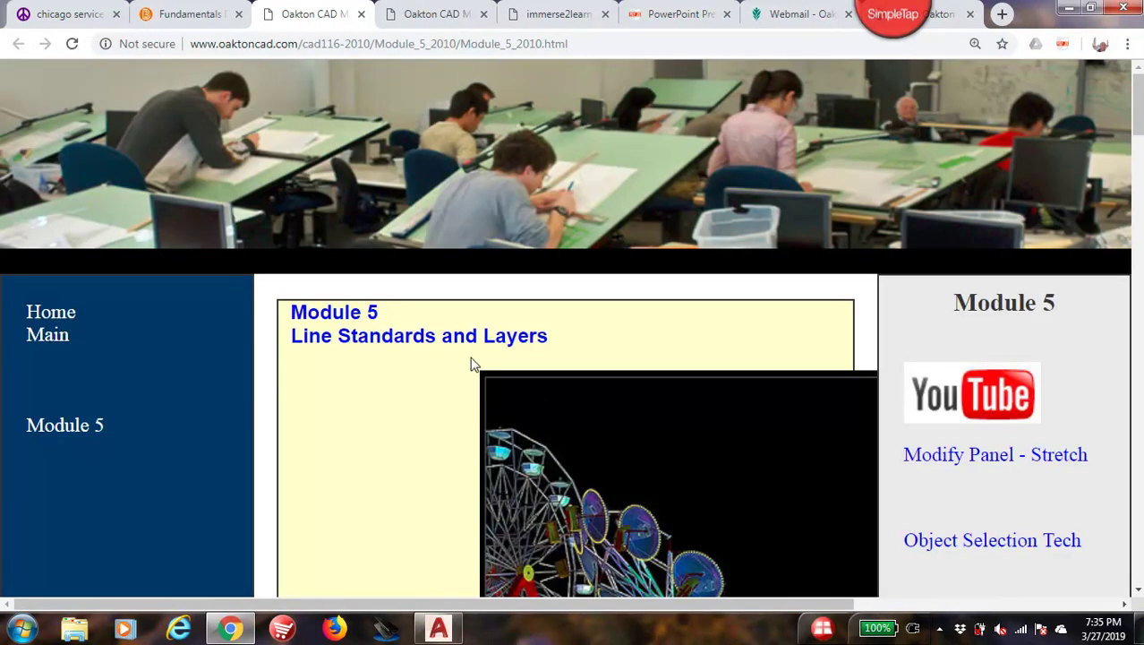
pyautogui.moveTo(1139, 120); pyautogui.dragTo(1139, 263)
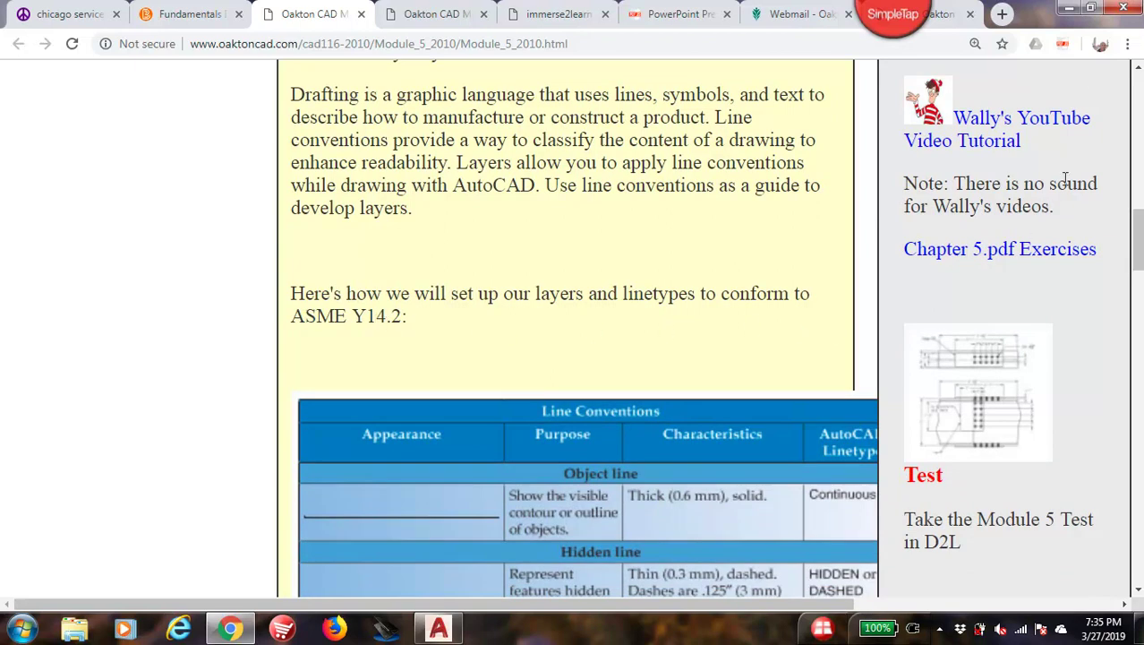
pyautogui.moveTo(1137, 231); pyautogui.dragTo(1141, 263)
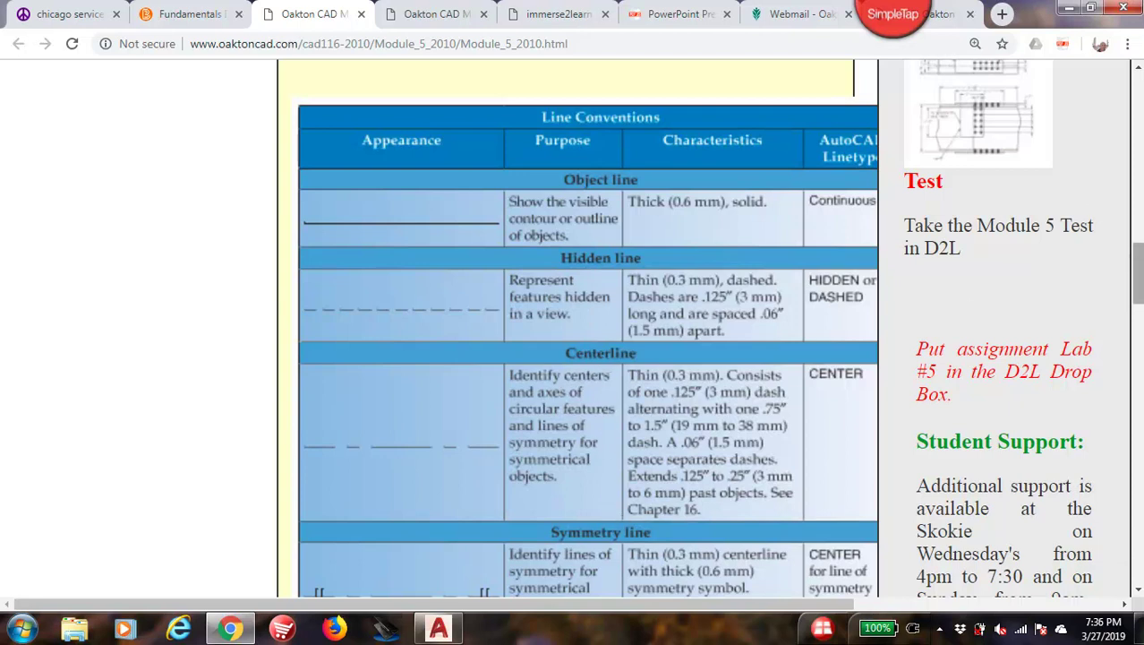
pyautogui.scroll(-5, 1137, 273)
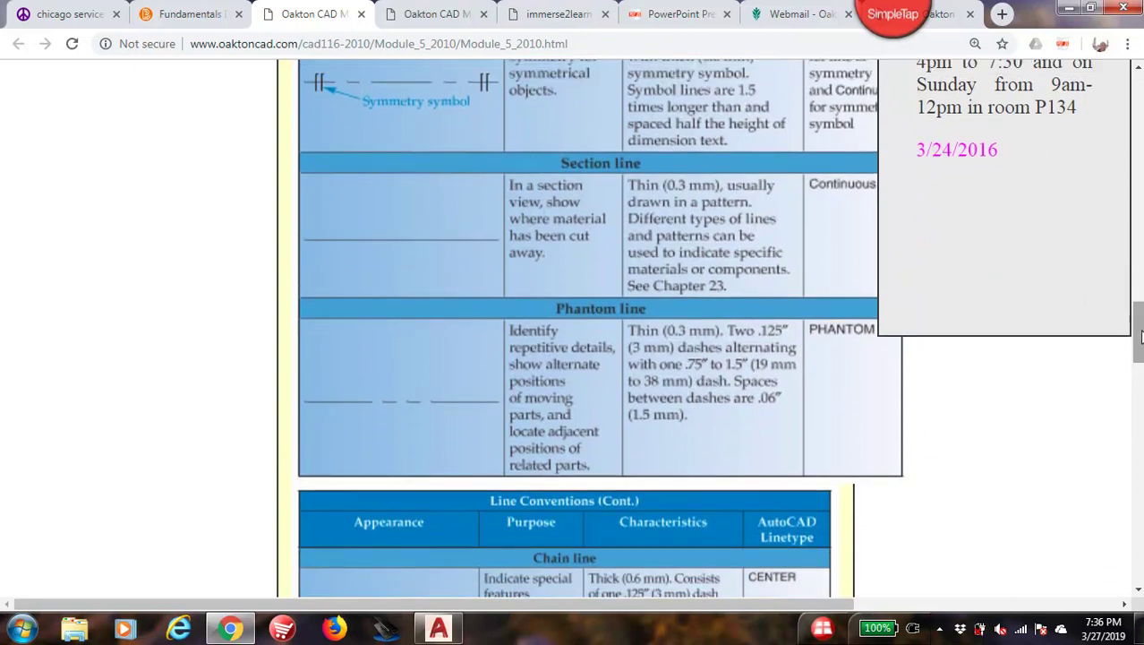
pyautogui.scroll(-3, 1137, 333)
pyautogui.scroll(-1, 1137, 367)
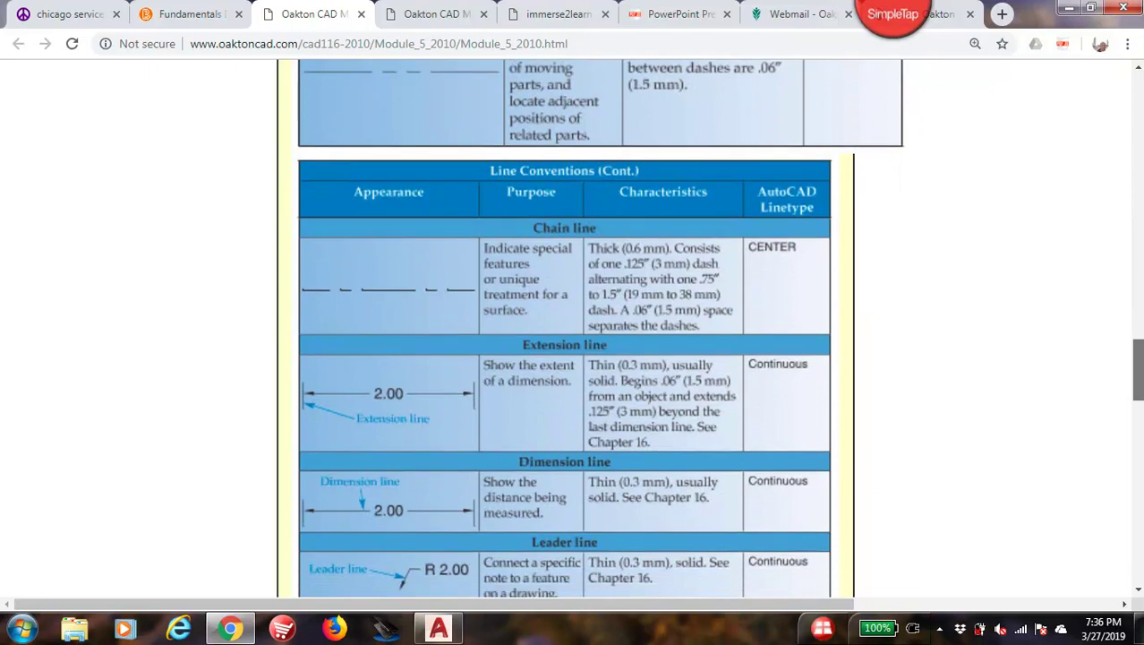
pyautogui.moveTo(1138, 367); pyautogui.dragTo(949, 90)
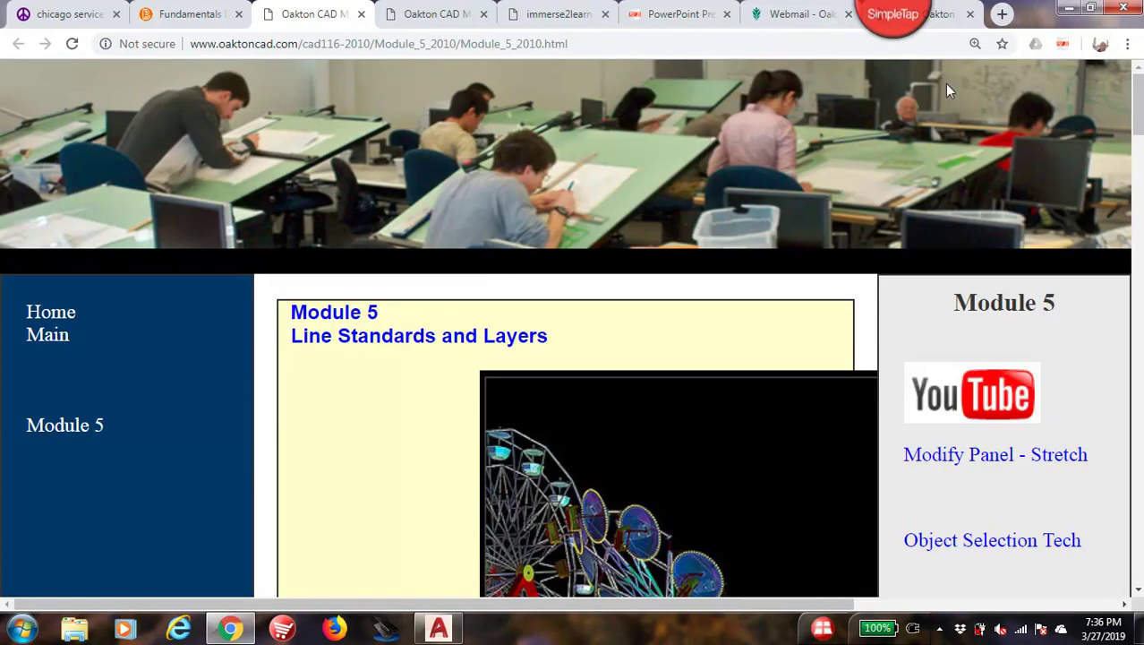
# Go back to the course site and reopen the CAD116- Module 5 page with the lab drawings
pyautogui.click(184, 14)
pyautogui.moveTo(1141, 170); pyautogui.dragTo(1126, 322)
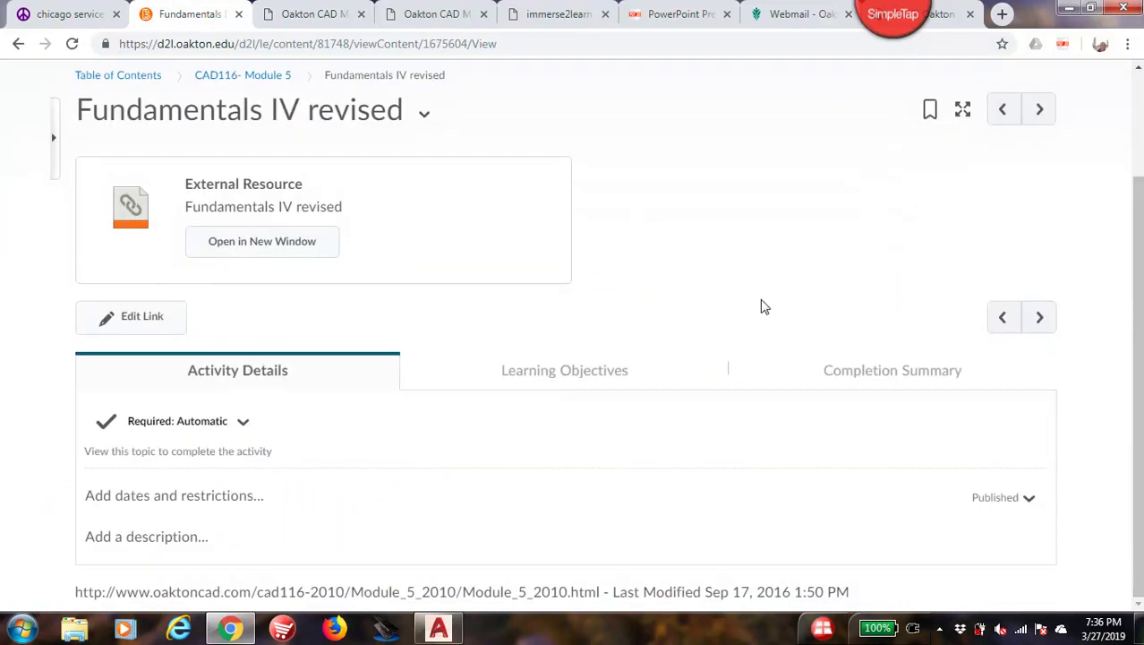
pyautogui.click(246, 78)
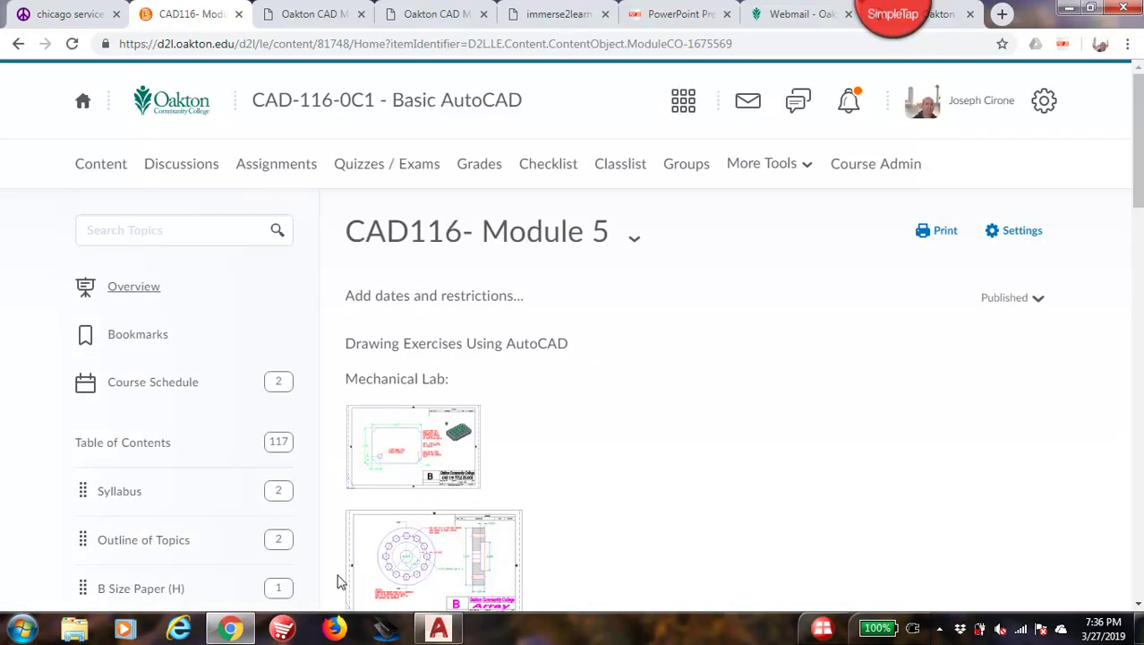
# Switch to AutoCAD and examine the front and side views of the plate in array.dwg
pyautogui.click(439, 630)
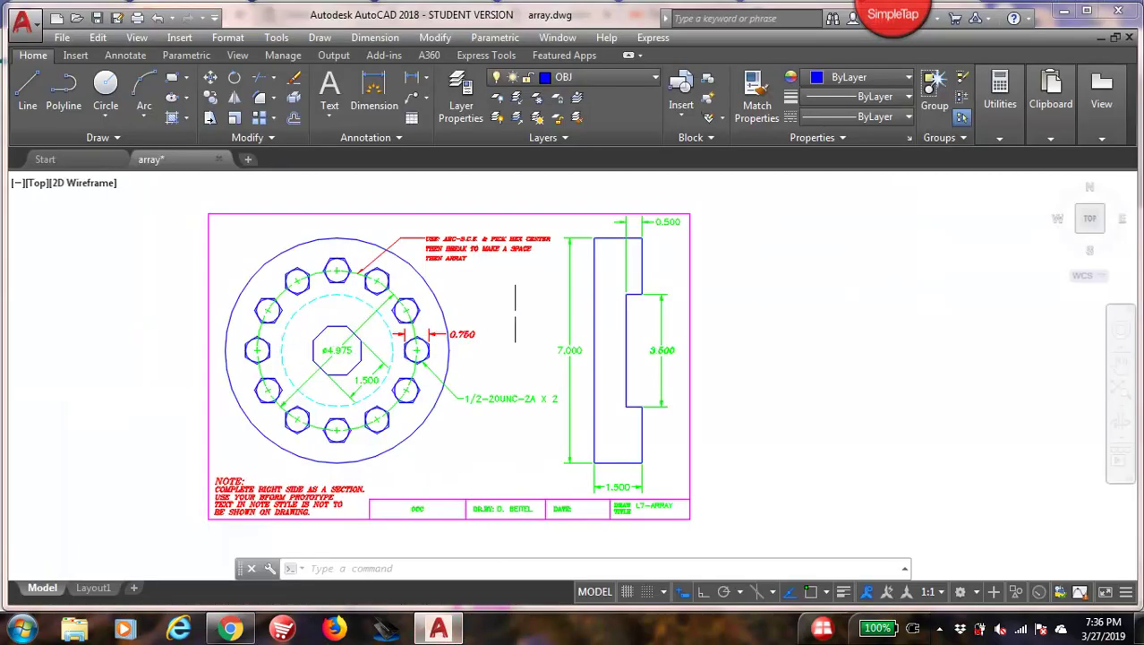
pyautogui.scroll(2, 540, 306)
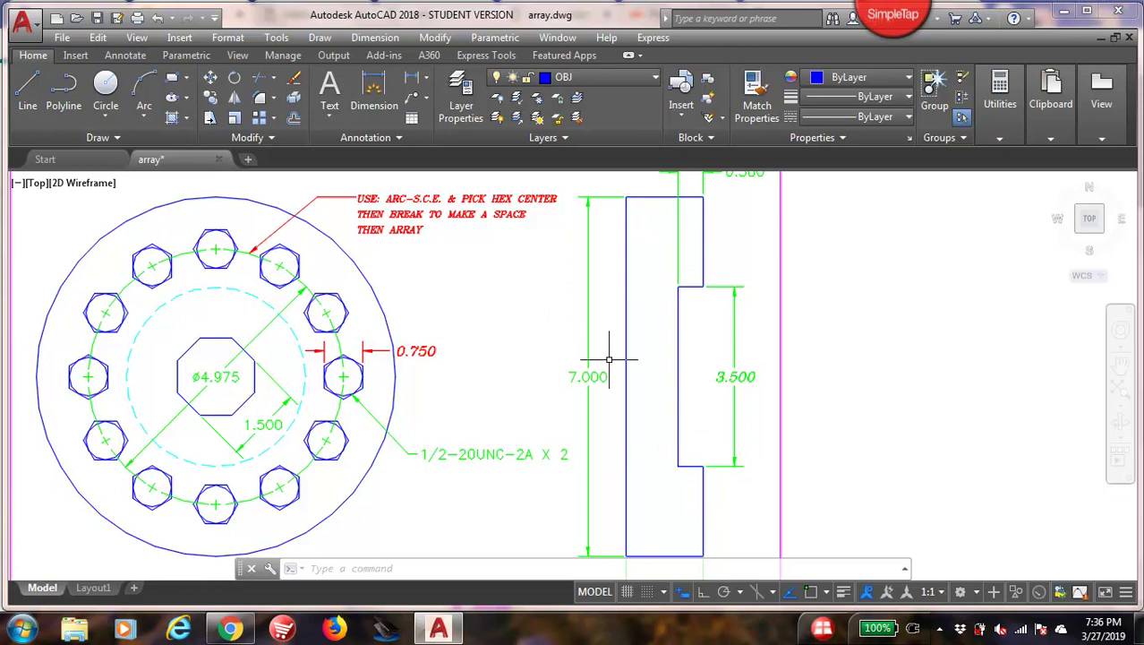
pyautogui.scroll(-2, 609, 359)
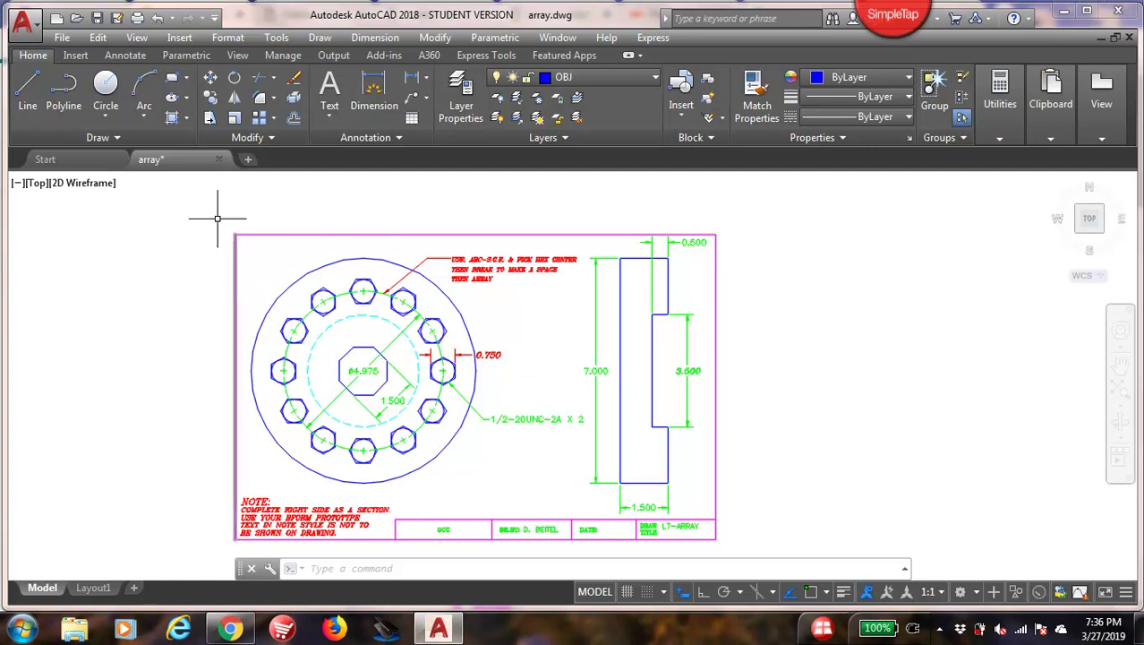
pyautogui.scroll(2, 531, 437)
pyautogui.moveTo(477, 328)
pyautogui.mouseDown(button='middle')
pyautogui.moveTo(479, 376)
pyautogui.moveTo(465, 376)
pyautogui.mouseUp(button='middle')
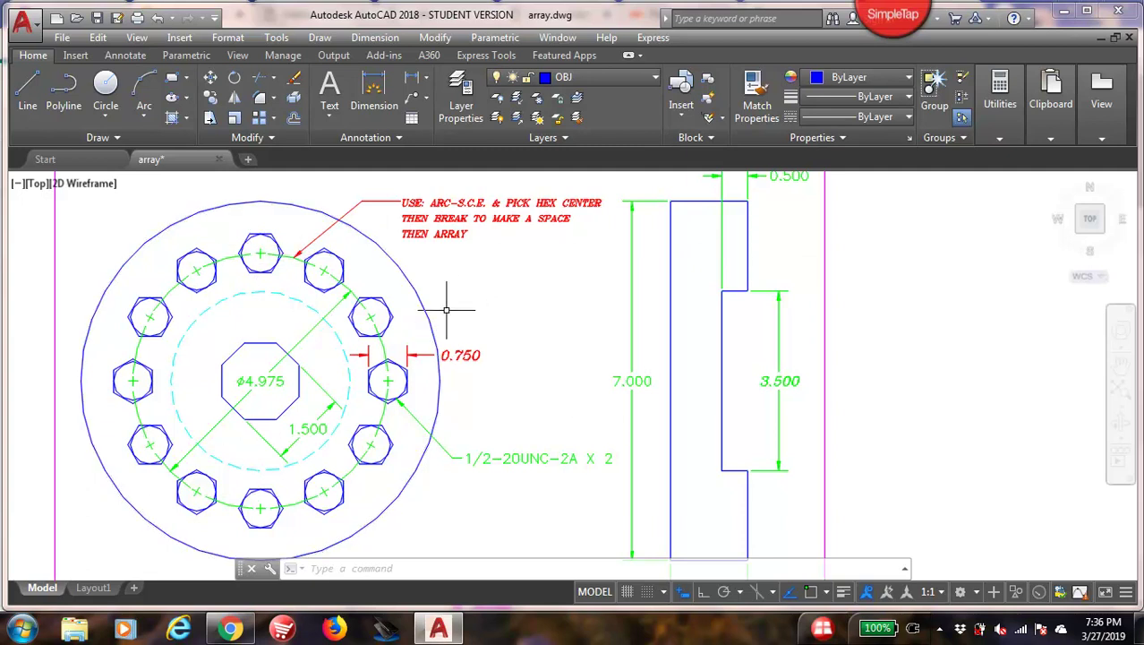
pyautogui.scroll(-2, 498, 309)
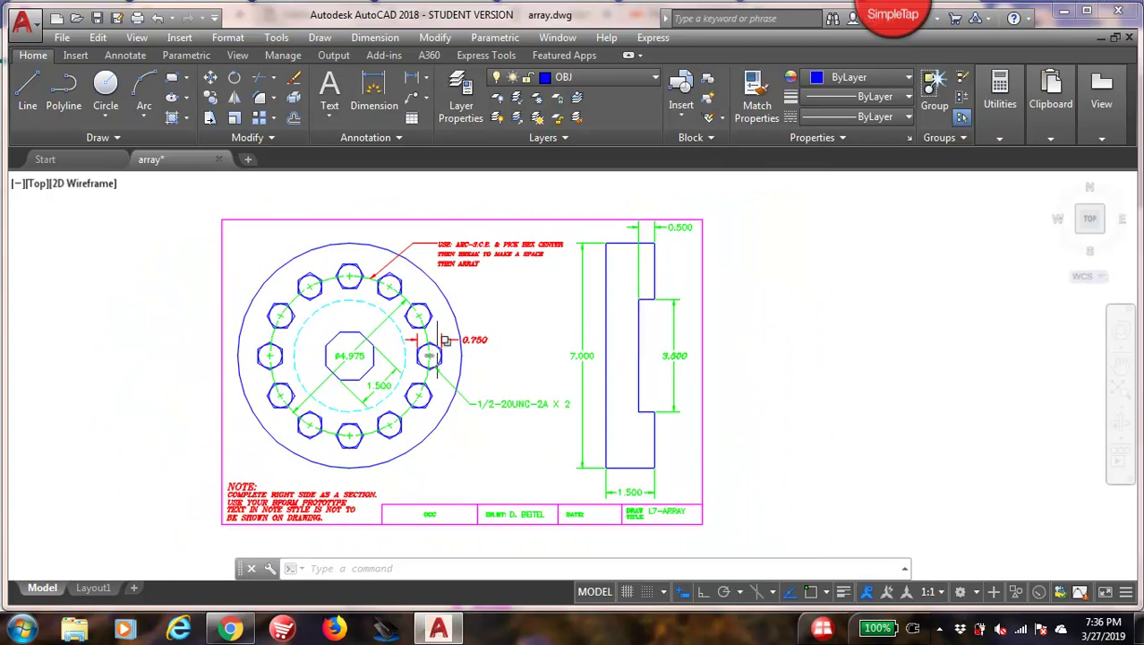
# Read the note beside the title block, and check the bolt pattern and side view dimensions
pyautogui.scroll(5, 266, 504)
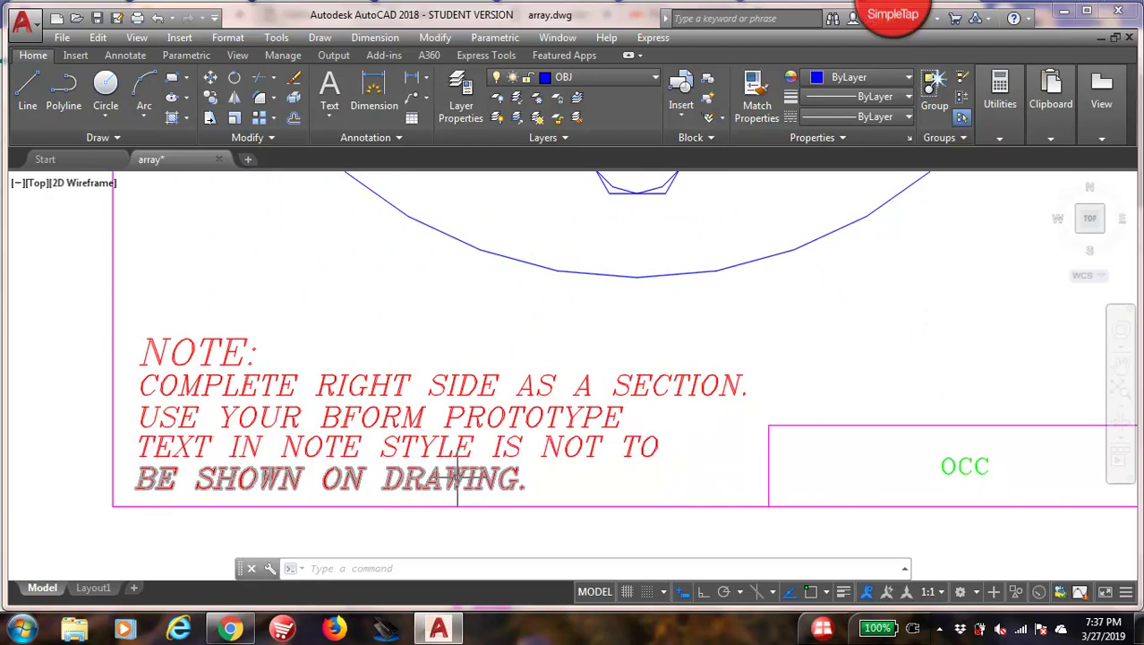
pyautogui.scroll(-2, 845, 364)
pyautogui.moveTo(868, 359); pyautogui.dragTo(702, 477, button='middle')
pyautogui.scroll(-2, 822, 406)
pyautogui.moveTo(845, 411); pyautogui.dragTo(687, 492, button='middle')
pyautogui.moveTo(727, 451); pyautogui.dragTo(712, 418, button='middle')
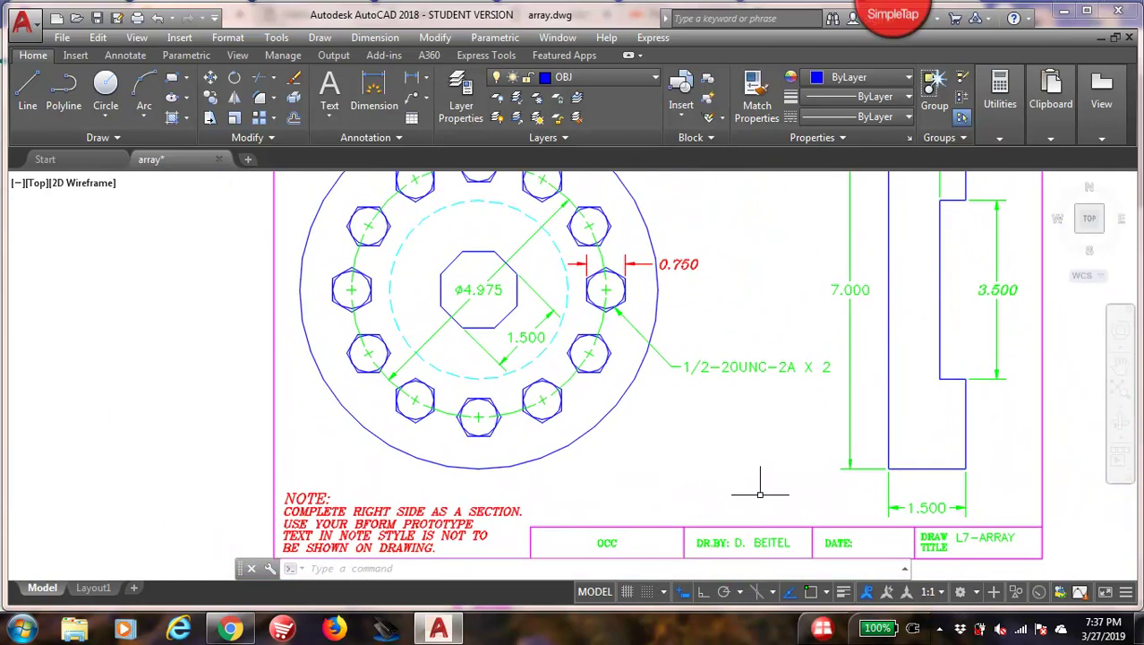
pyautogui.moveTo(760, 495); pyautogui.dragTo(710, 528, button='middle')
pyautogui.scroll(-2, 721, 486)
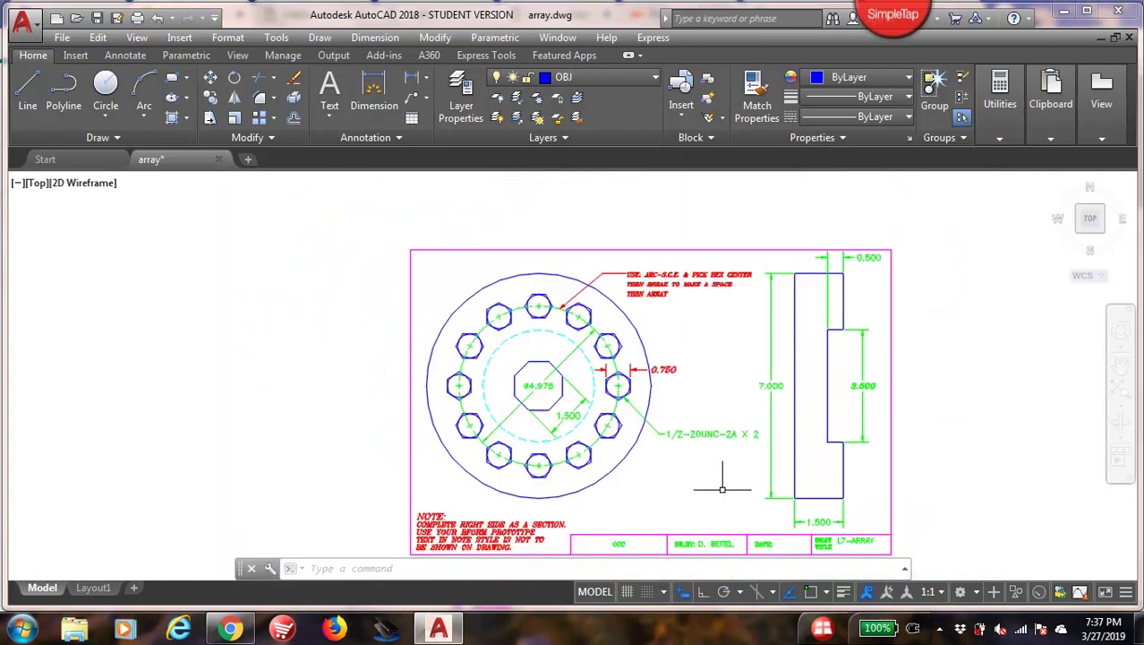
pyautogui.scroll(2, 703, 395)
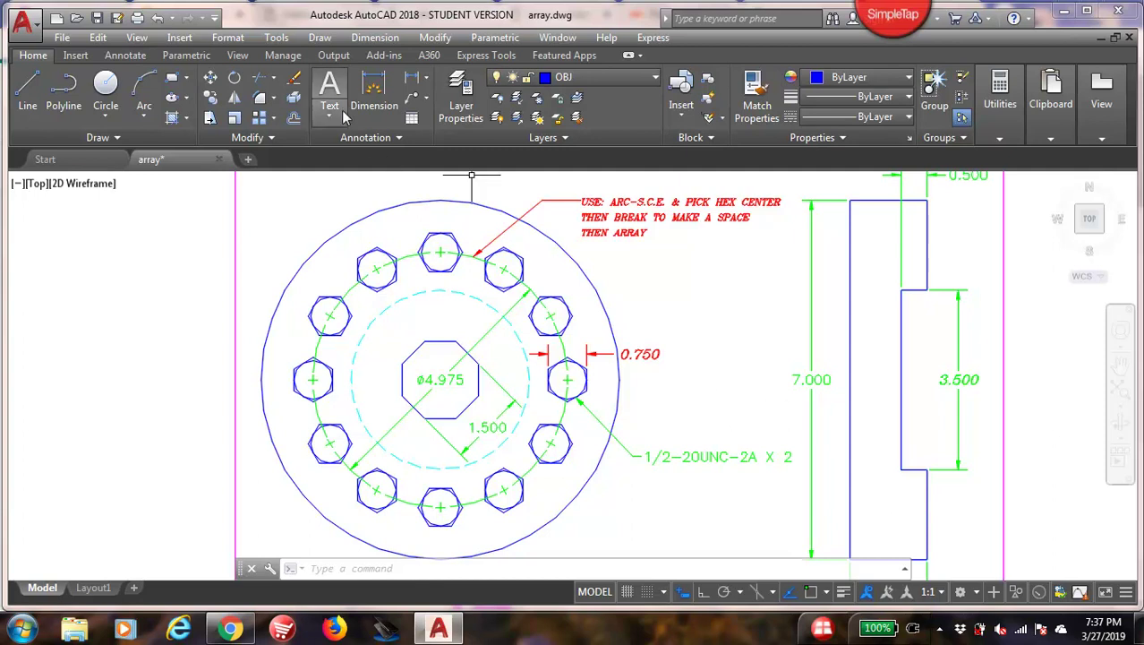
# Make CEN the current layer and change its color to red
pyautogui.click(654, 79)
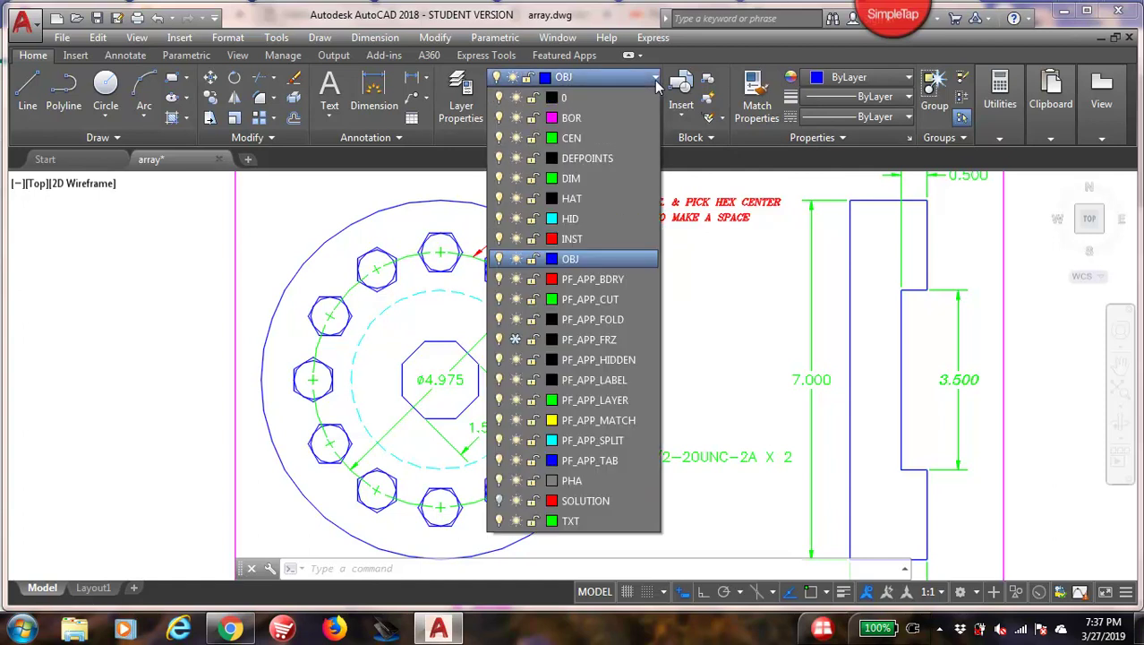
pyautogui.click(593, 138)
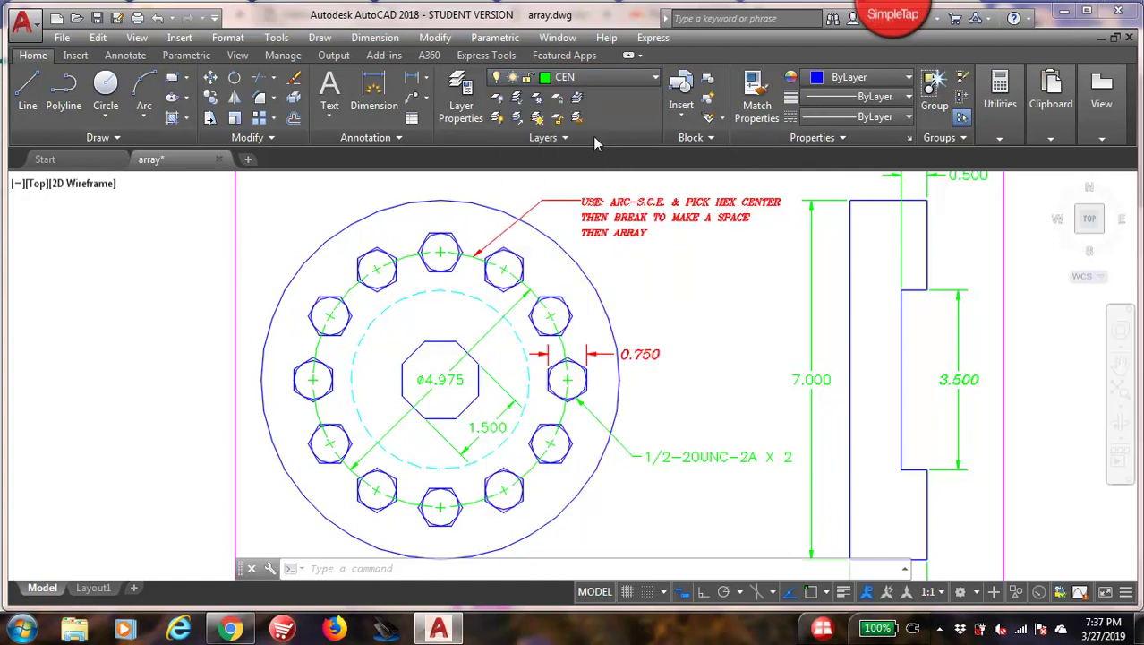
pyautogui.click(544, 77)
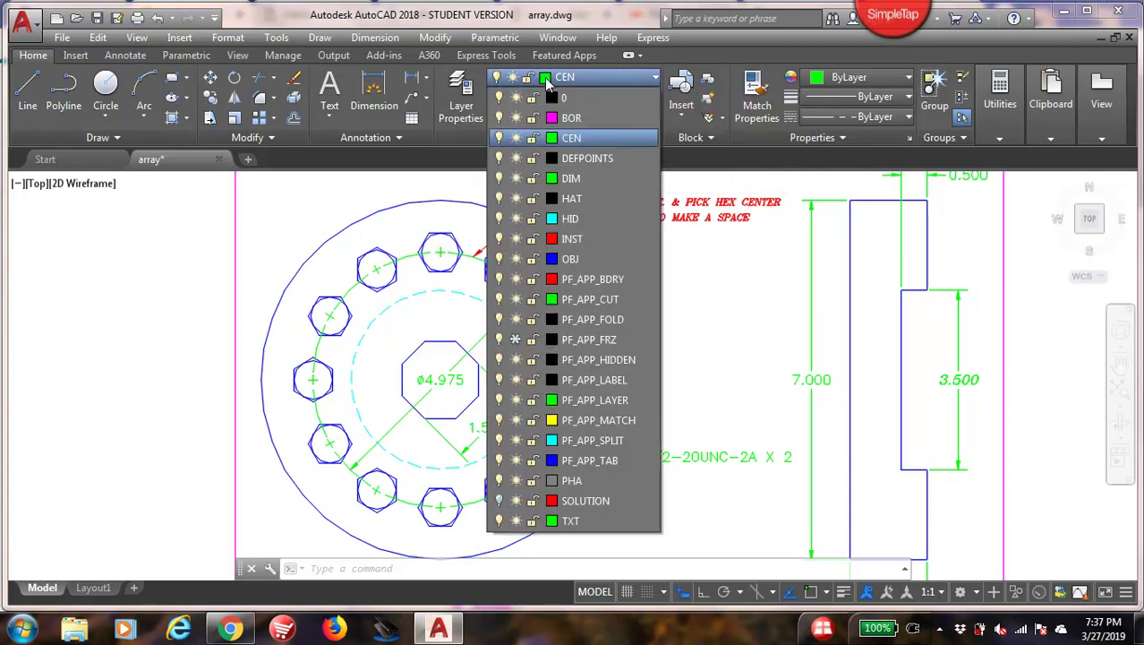
pyautogui.click(551, 139)
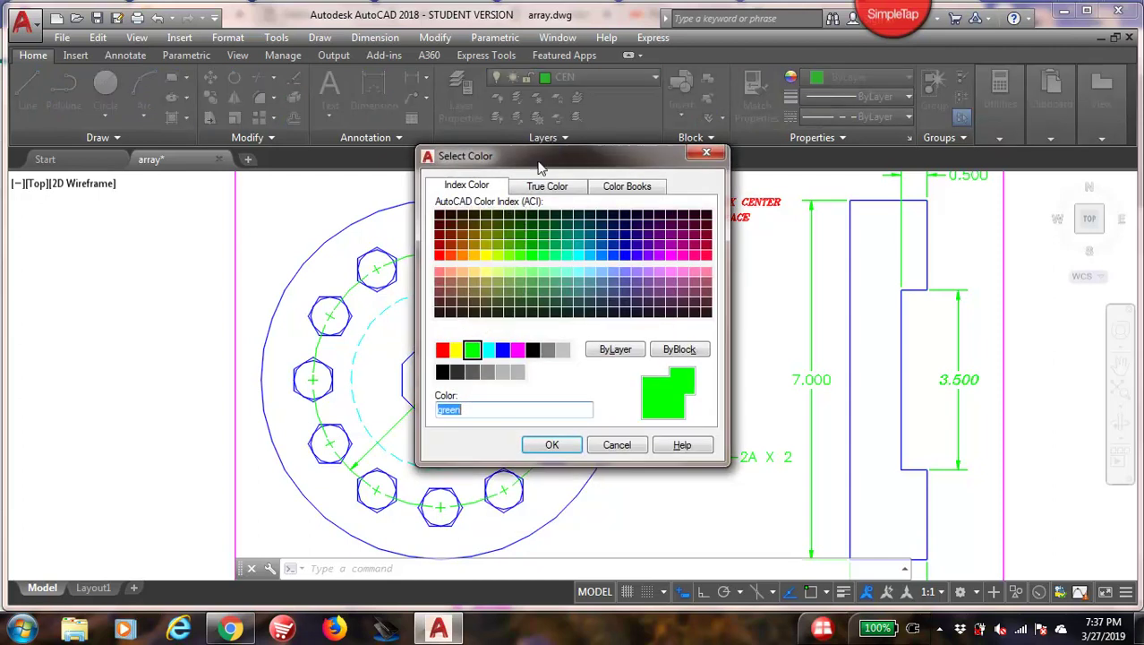
pyautogui.click(442, 350)
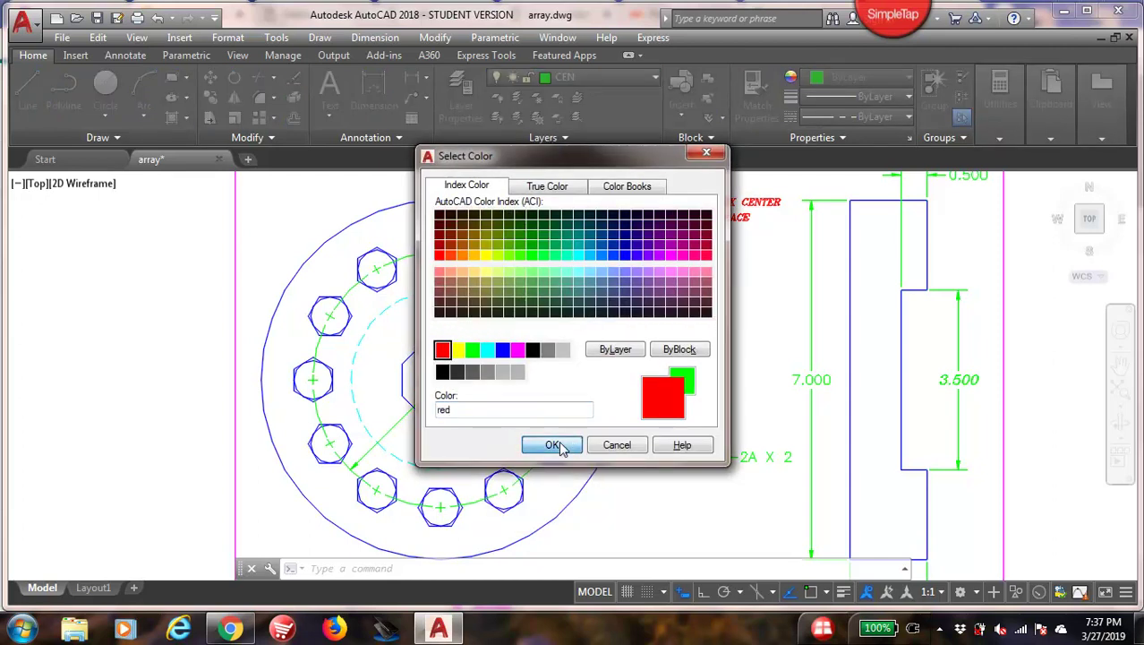
pyautogui.click(551, 444)
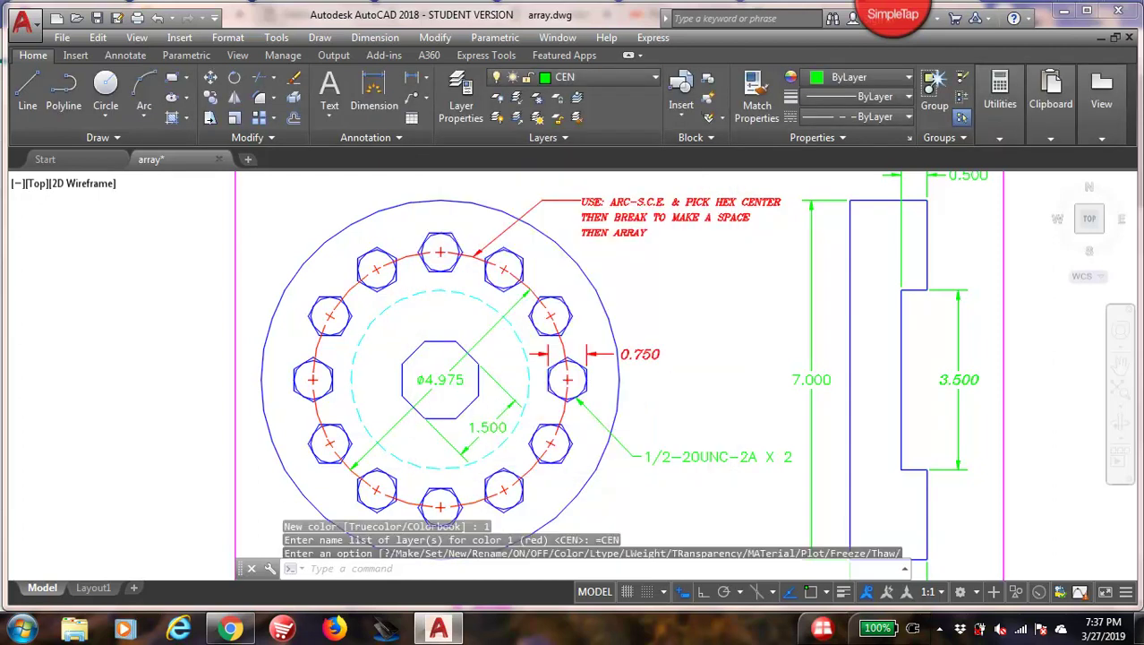
# With object snap and polar tracking on, draw a horizontal centerline about 10.22 long from the uppermost bolt's center through the side view
pyautogui.click(30, 93)
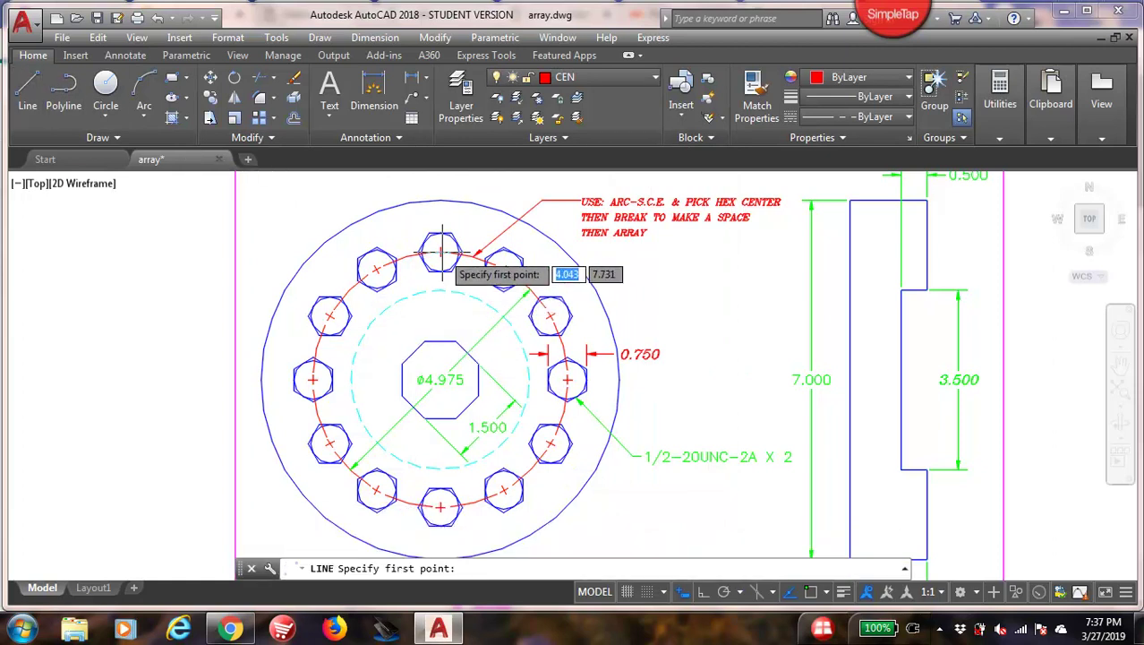
pyautogui.click(810, 591)
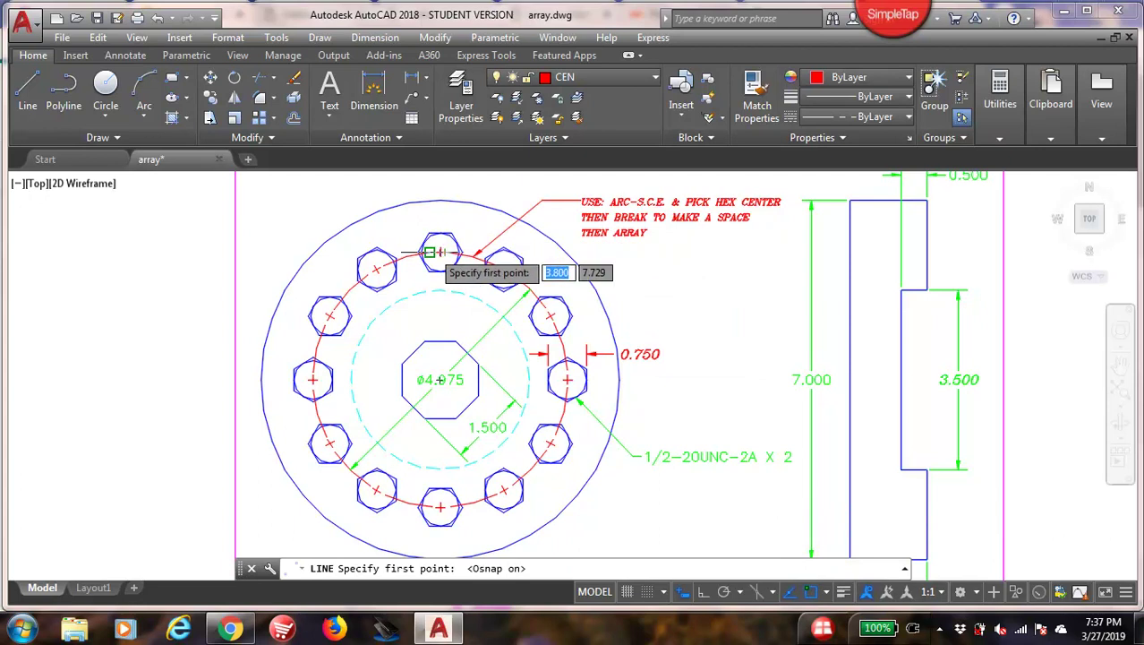
pyautogui.scroll(5, 446, 251)
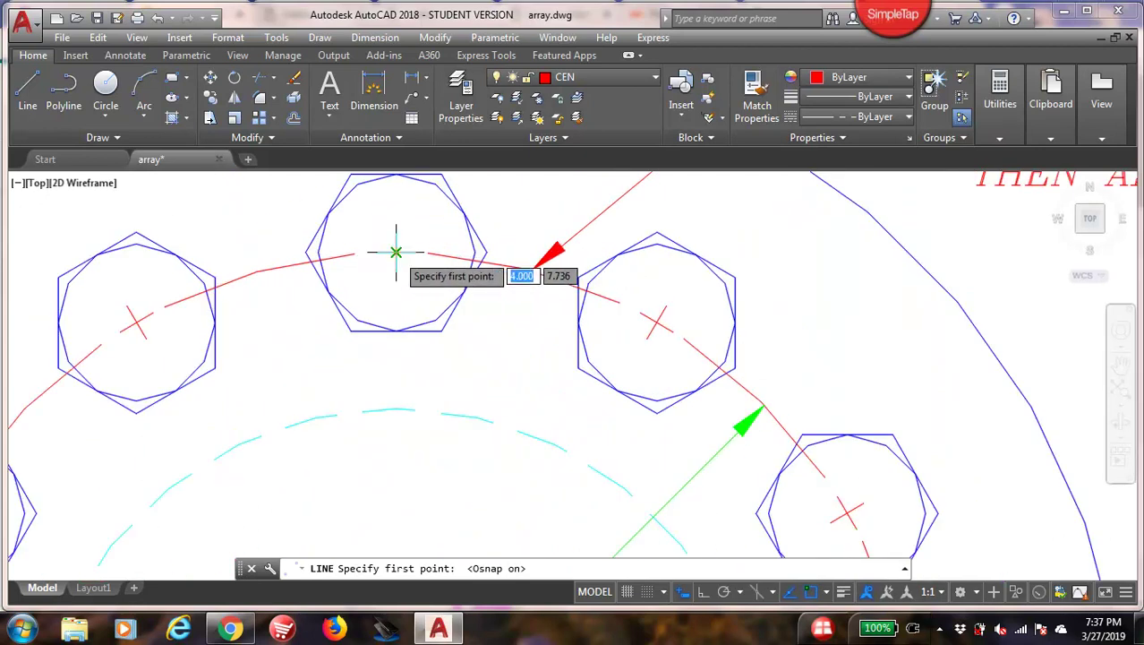
pyautogui.click(396, 252)
pyautogui.scroll(-6, 399, 269)
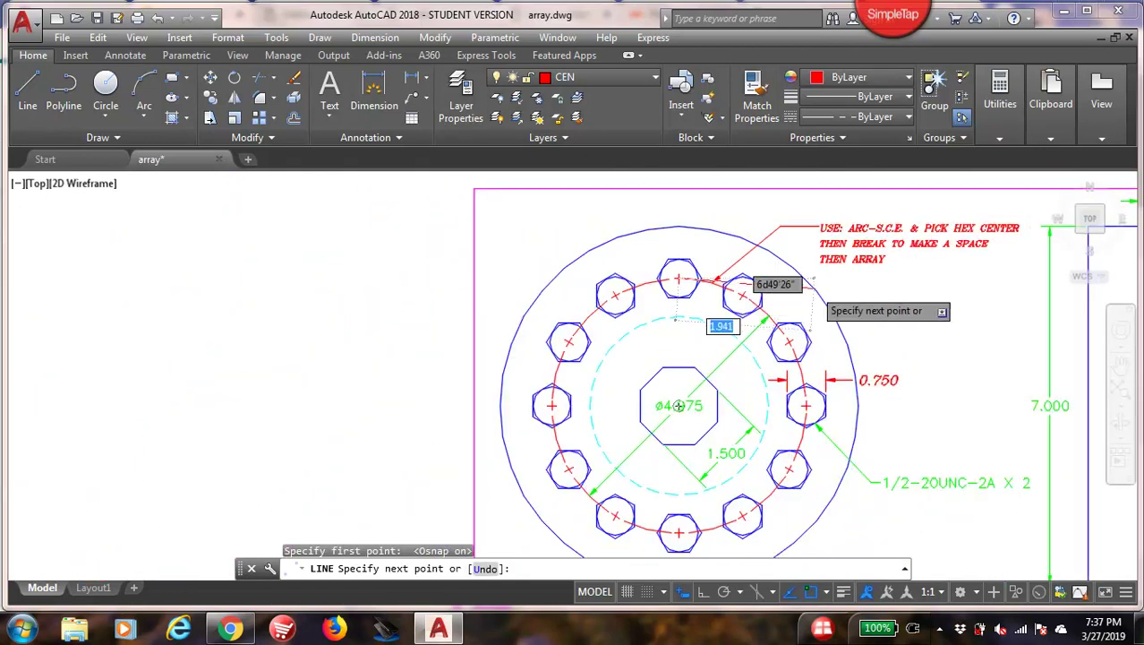
pyautogui.moveTo(678, 273); pyautogui.dragTo(437, 258, button='middle')
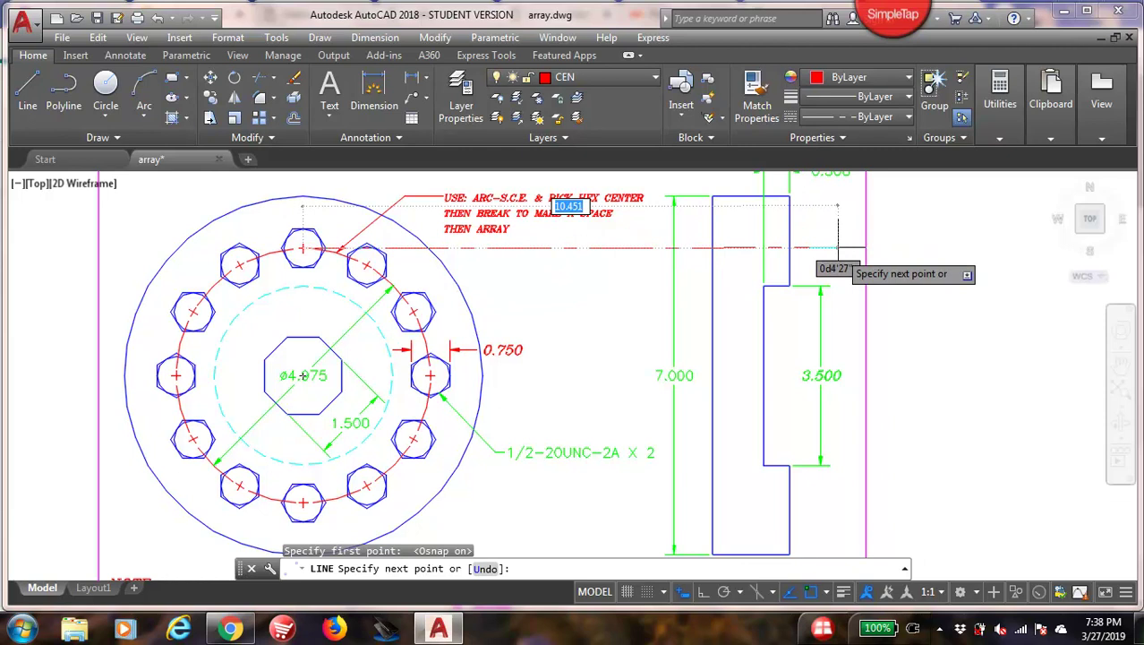
pyautogui.click(742, 598)
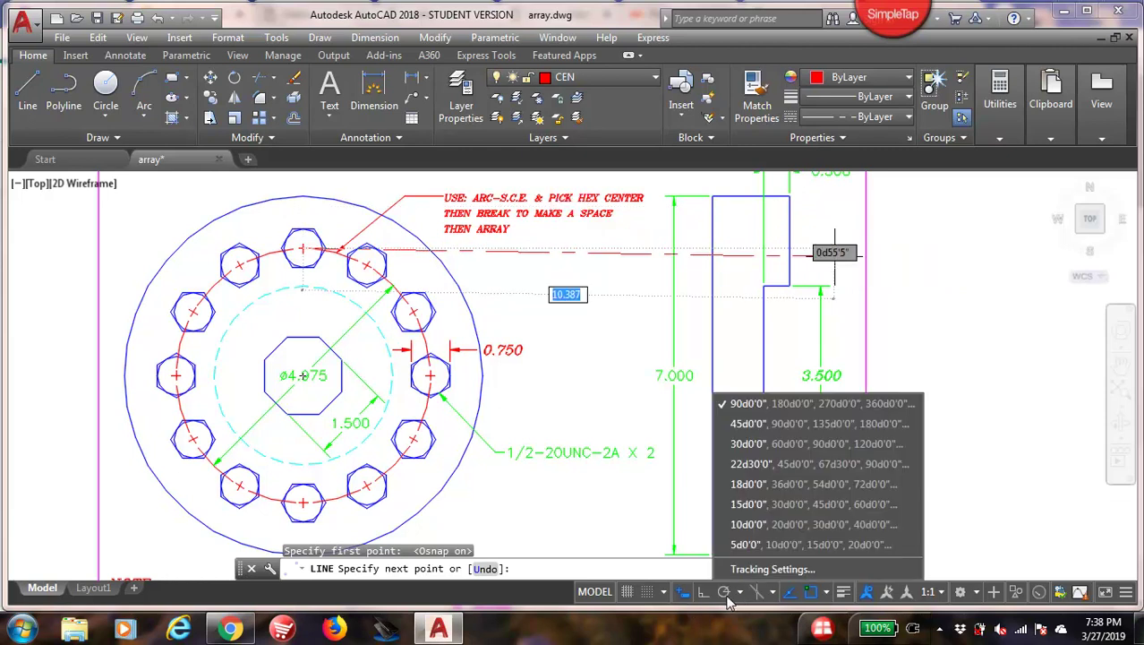
pyautogui.click(721, 596)
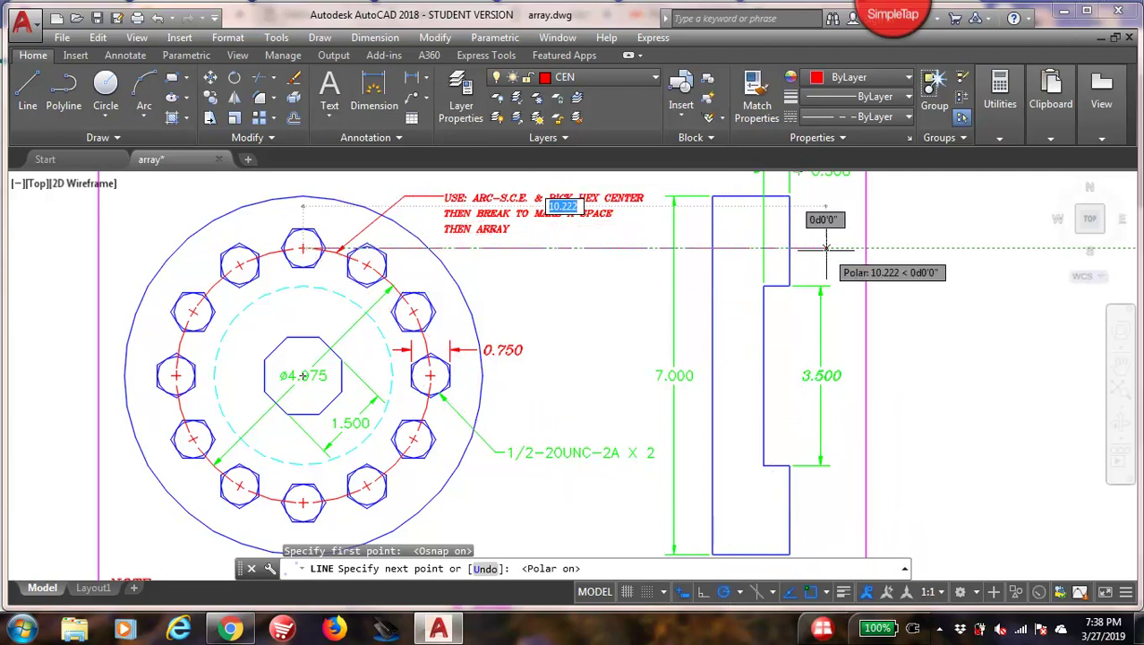
pyautogui.click(826, 248)
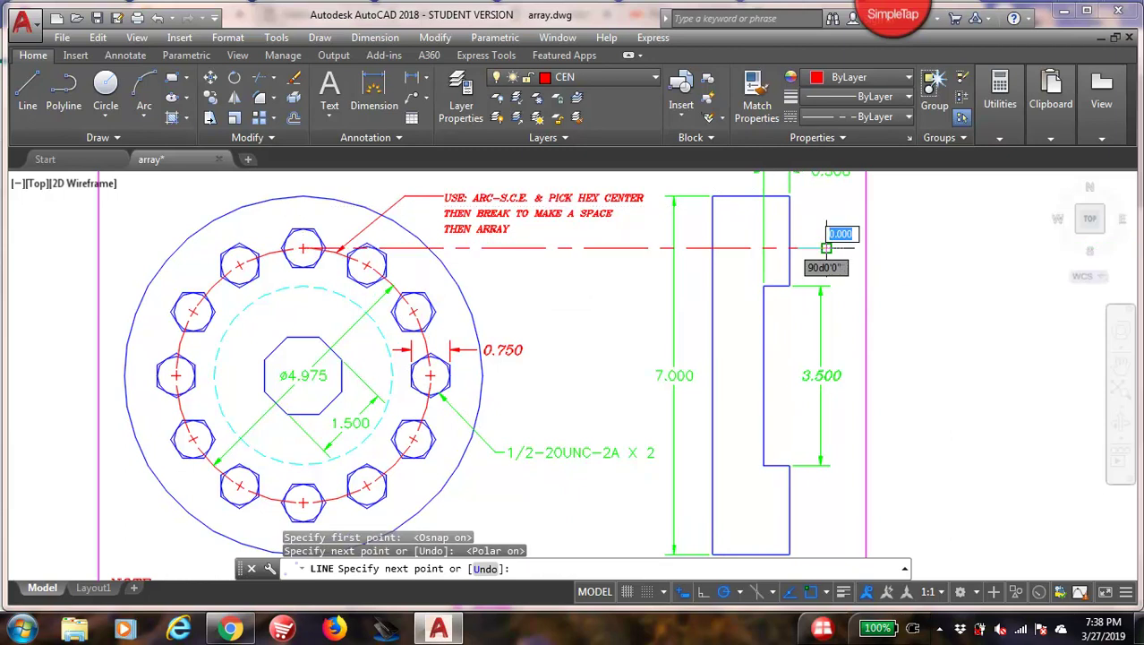
pyautogui.press('Escape')
# Draw a horizontal centerline about 10.24 long from the lowest bolt's center through the side view
pyautogui.moveTo(640, 409); pyautogui.dragTo(642, 389, button='middle')
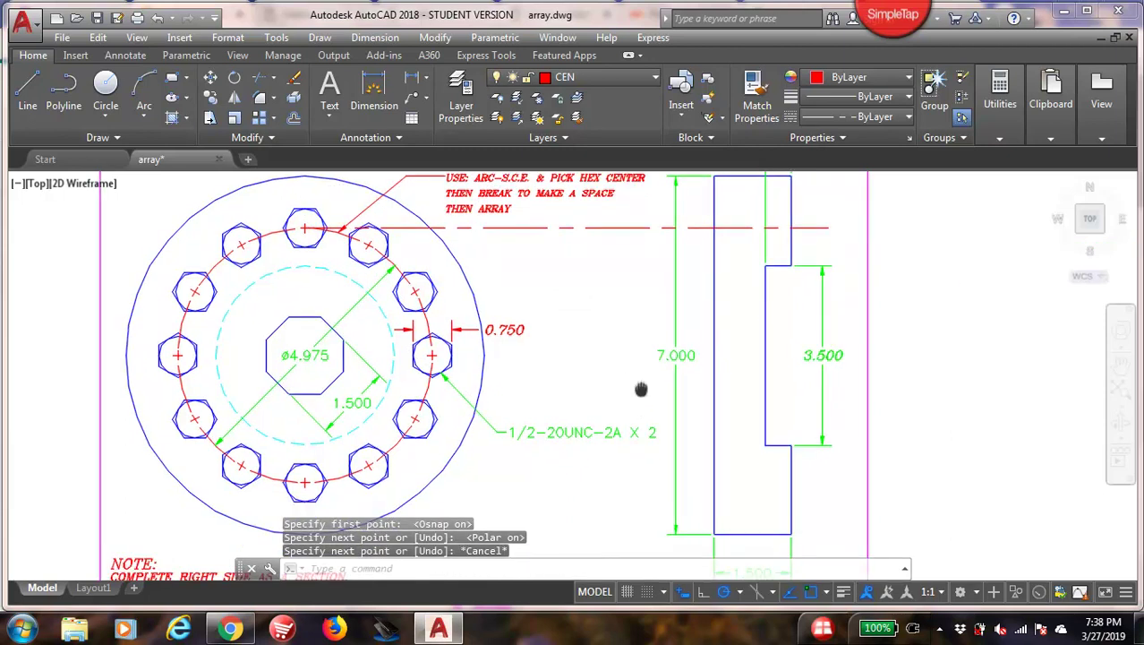
pyautogui.click(28, 90)
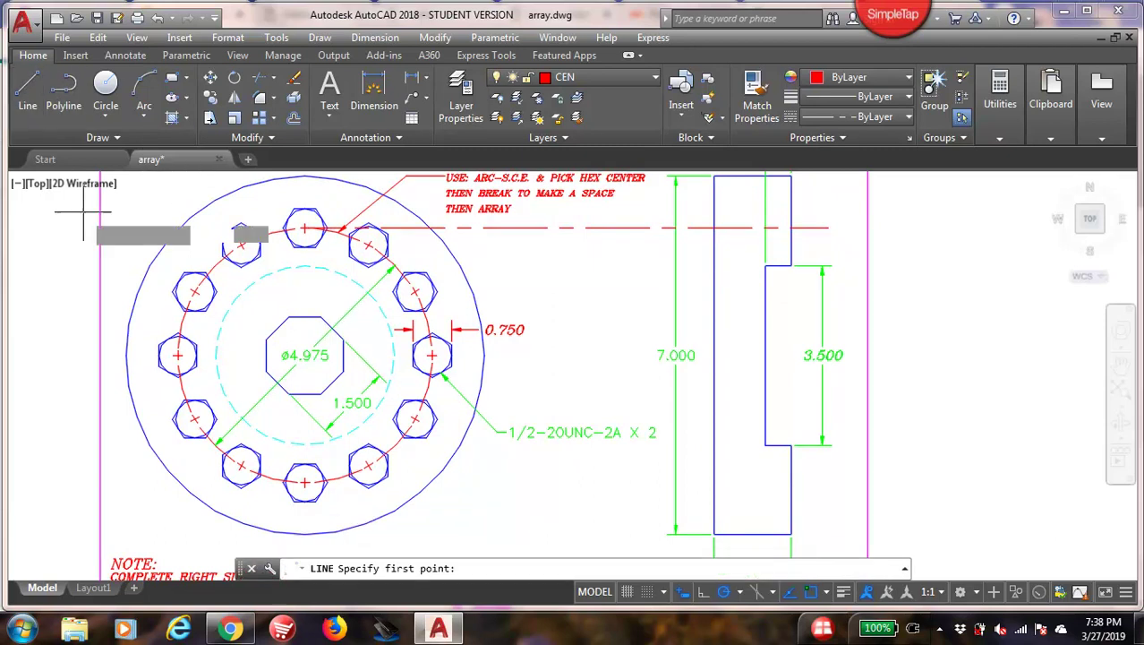
pyautogui.click(304, 483)
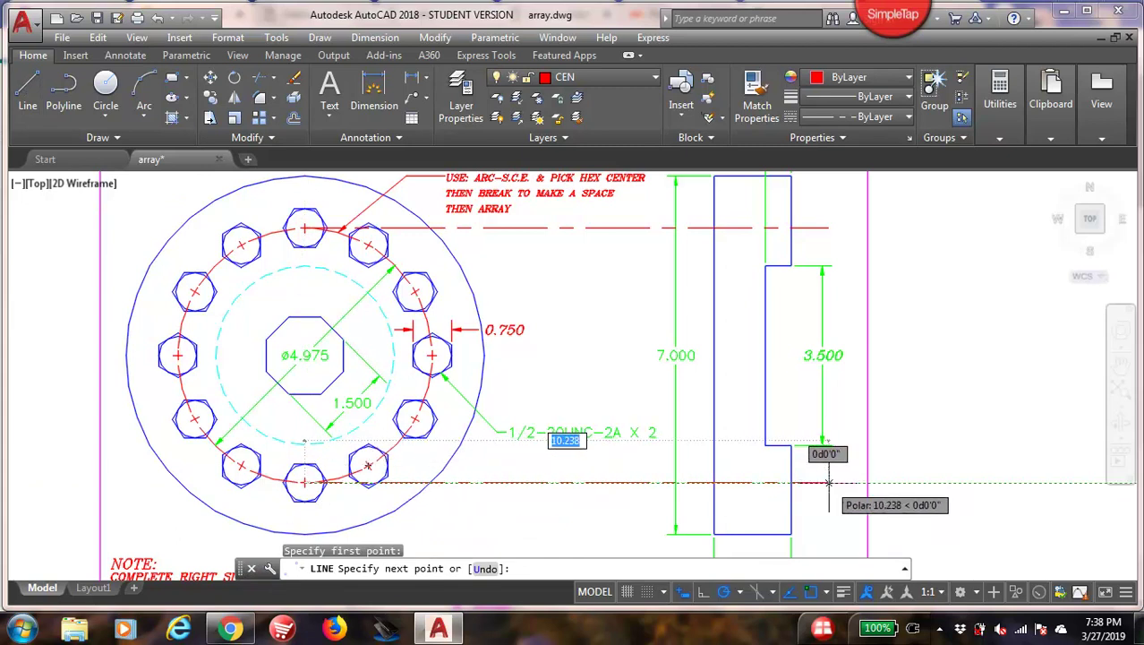
pyautogui.press('Escape')
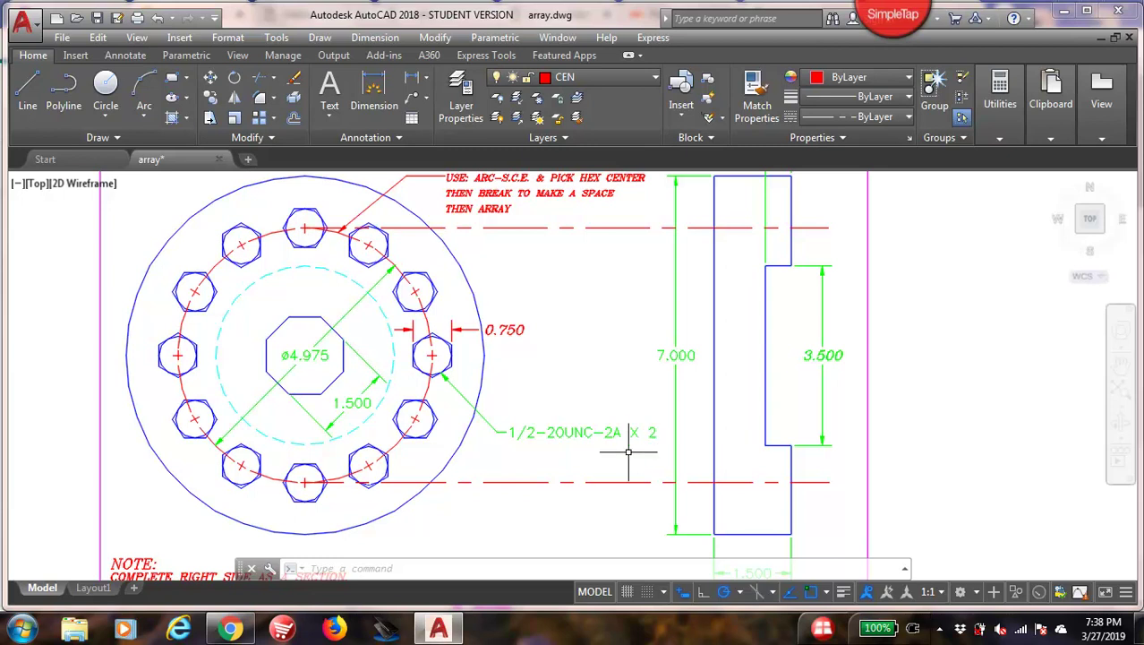
# Offset the lower bolt centerline by 0.25 to both sides
pyautogui.moveTo(634, 482)
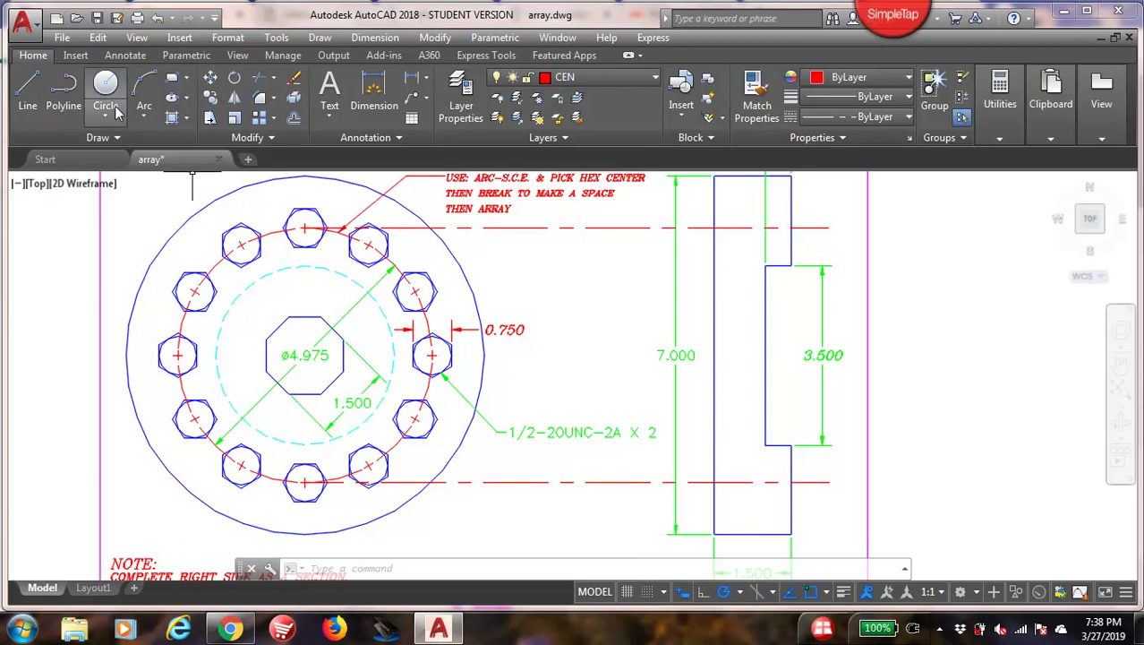
pyautogui.click(294, 119)
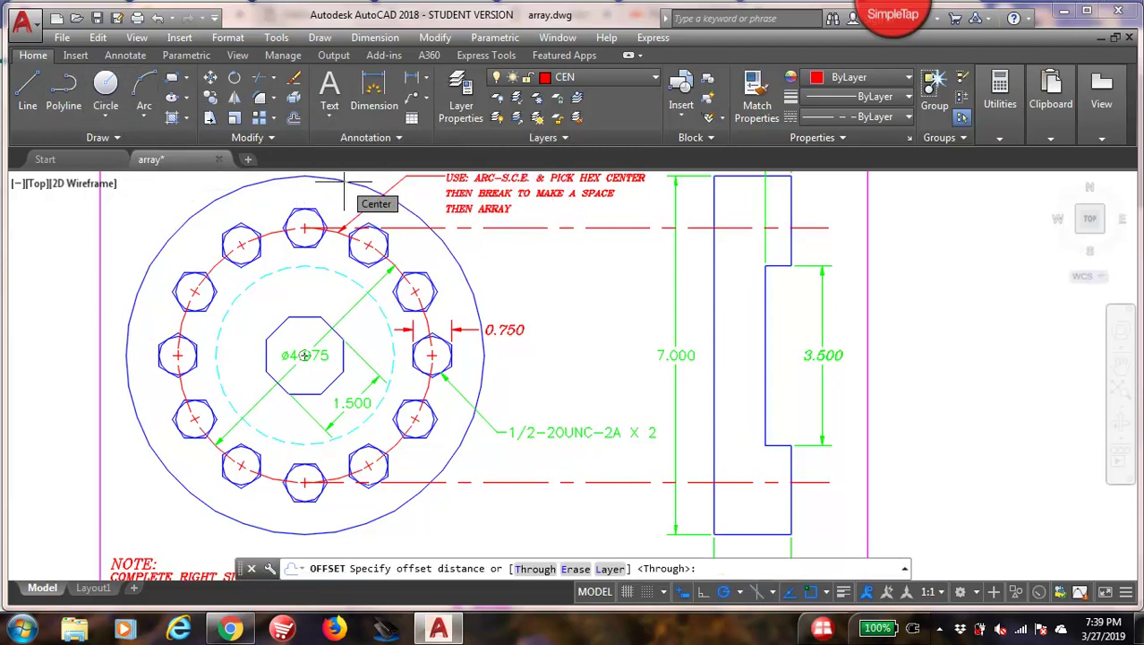
pyautogui.click(295, 119)
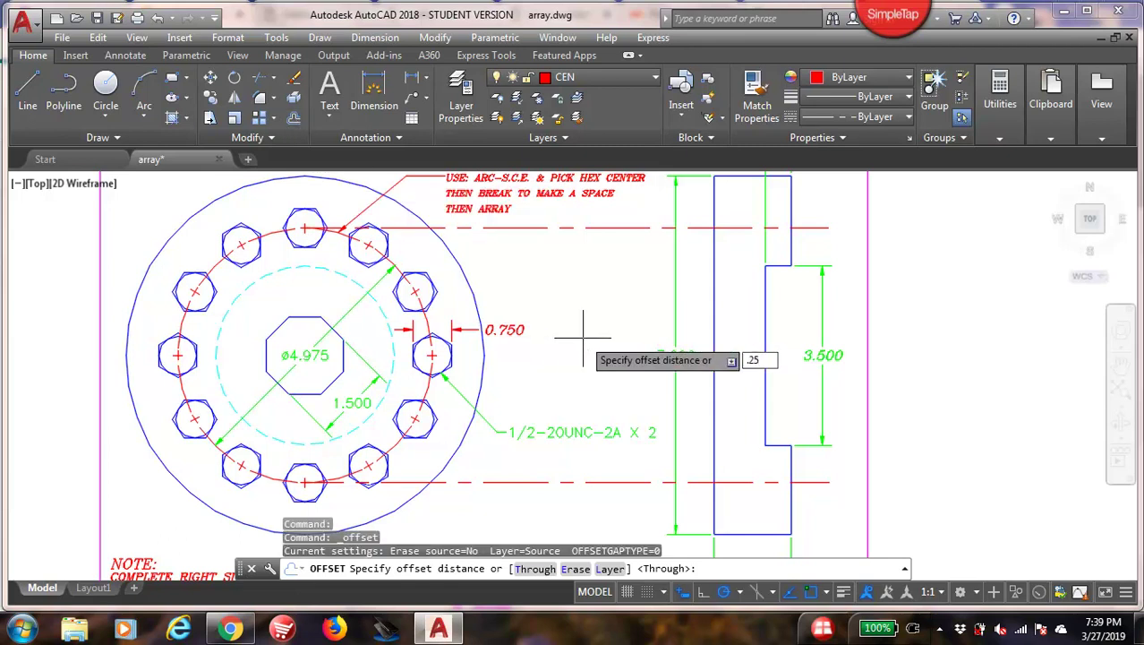
pyautogui.write('.25')
pyautogui.press('Return')
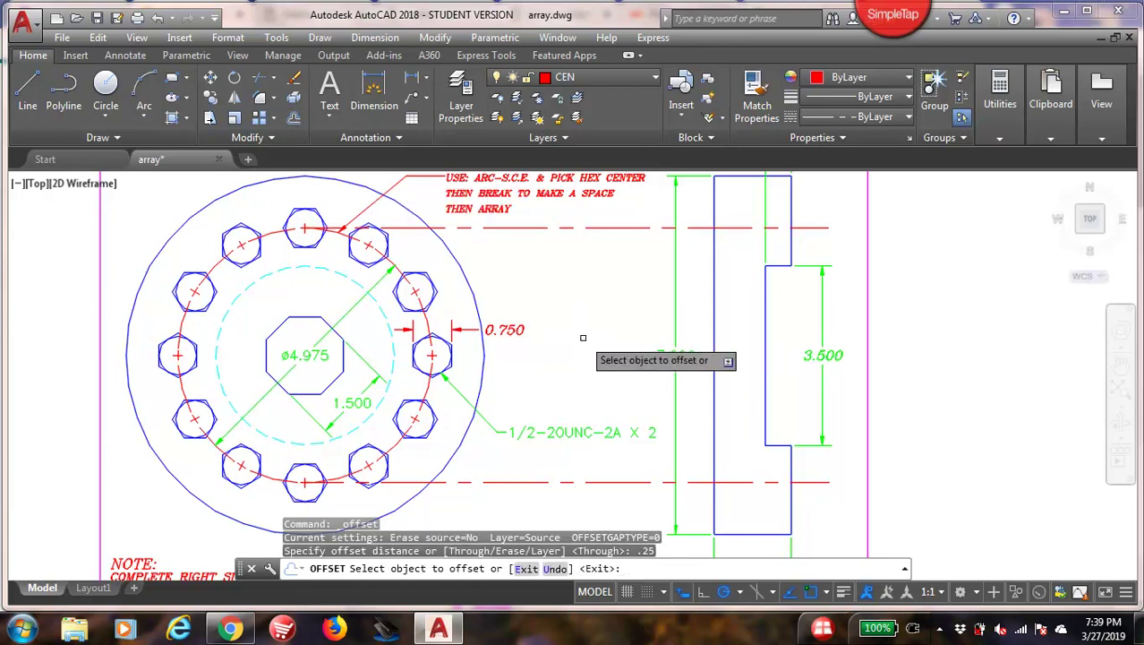
pyautogui.click(736, 481)
pyautogui.click(734, 464)
pyautogui.click(744, 481)
pyautogui.click(769, 503)
pyautogui.press('Return')
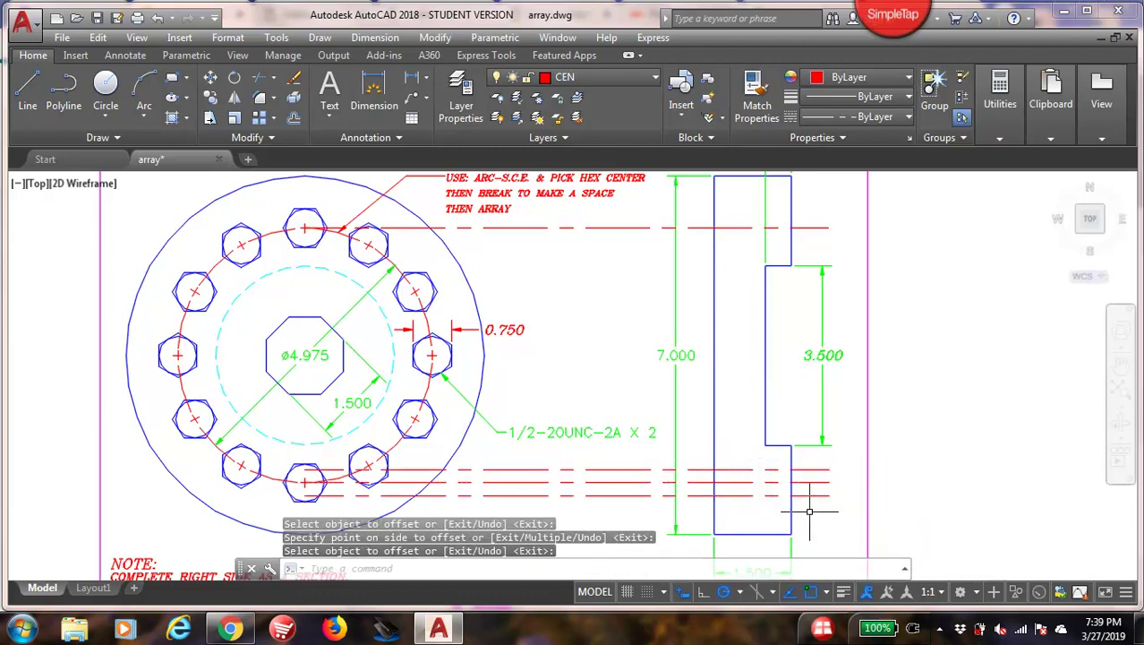
# Offset the upper bolt centerline by 0.25 to both sides
pyautogui.press('Return')
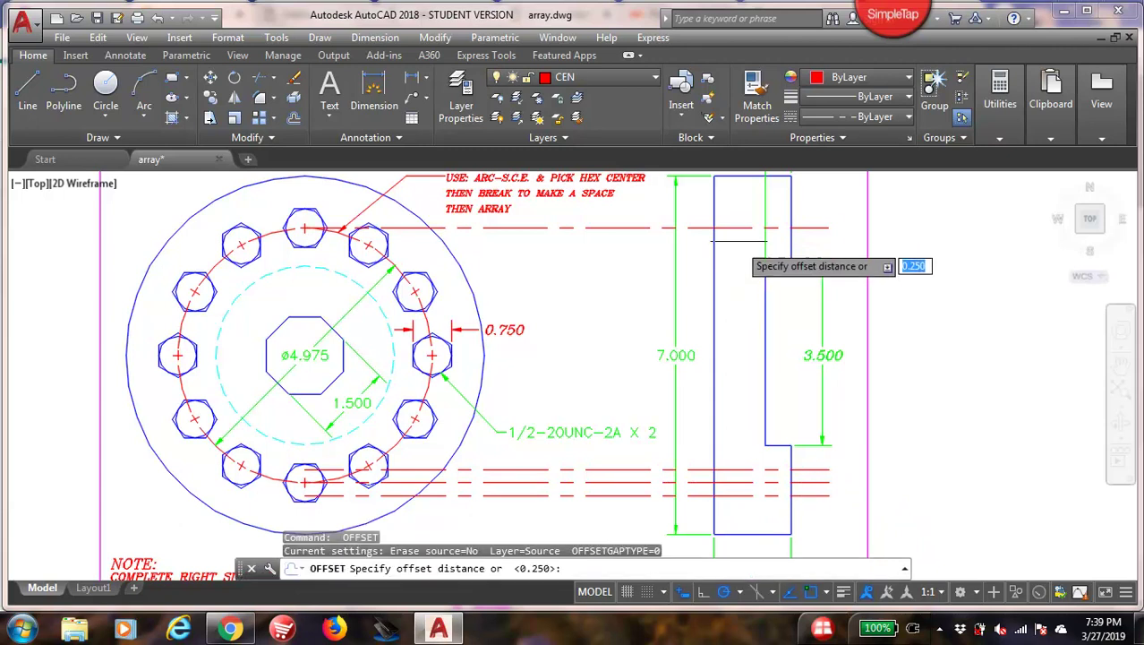
pyautogui.press('Return')
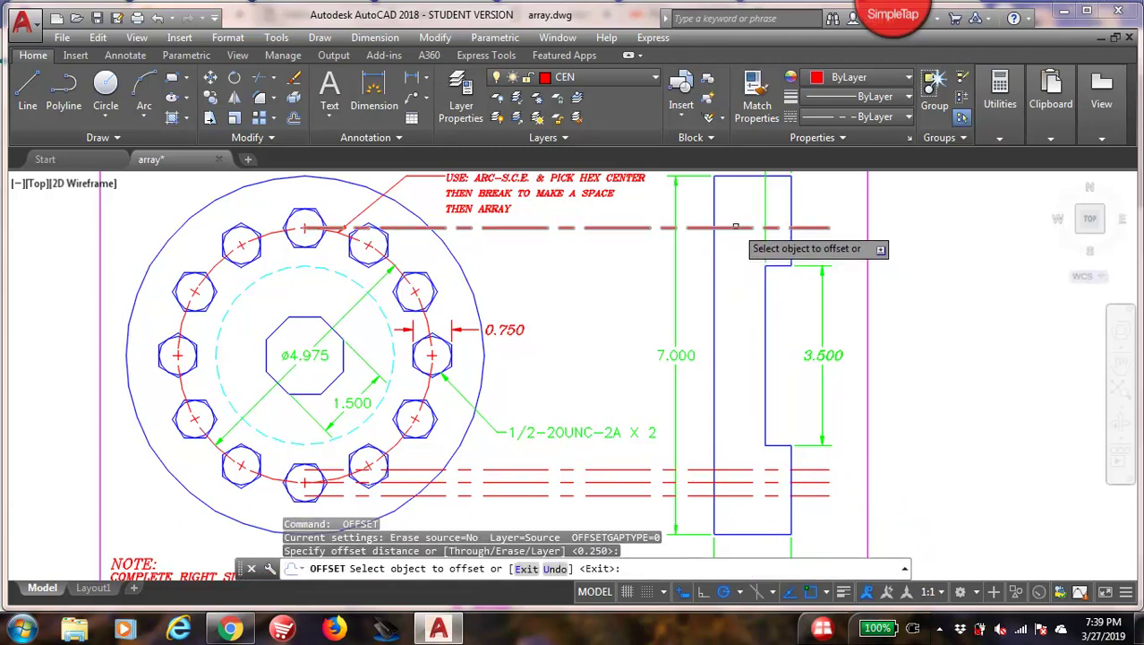
pyautogui.click(735, 229)
pyautogui.click(732, 208)
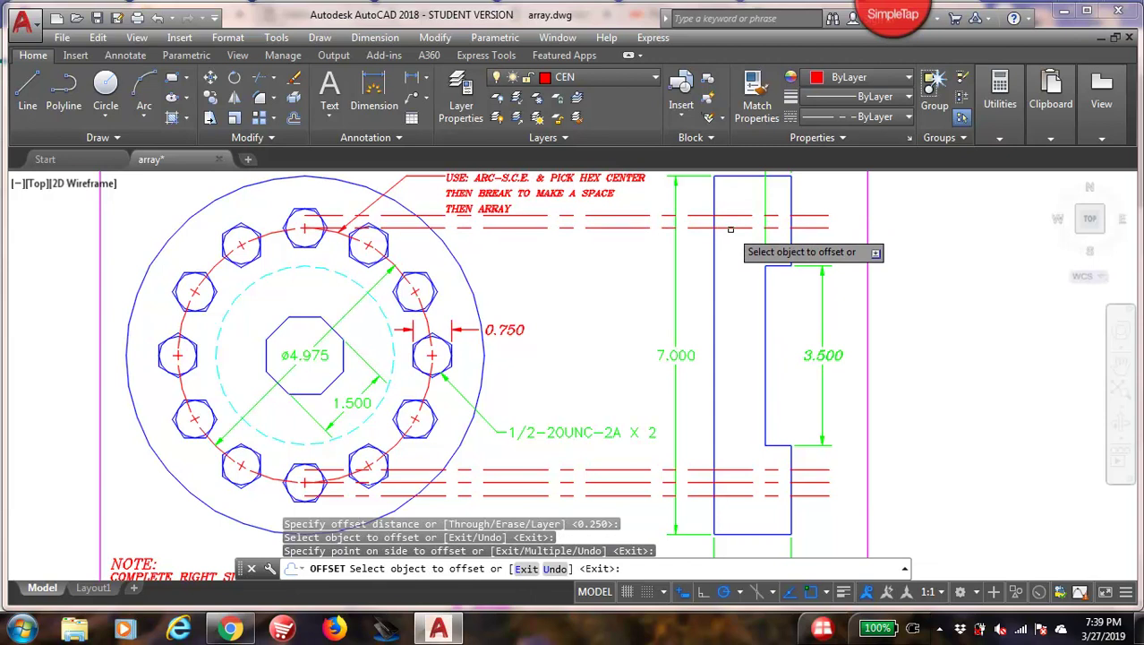
pyautogui.click(731, 229)
pyautogui.click(729, 269)
pyautogui.press('Return')
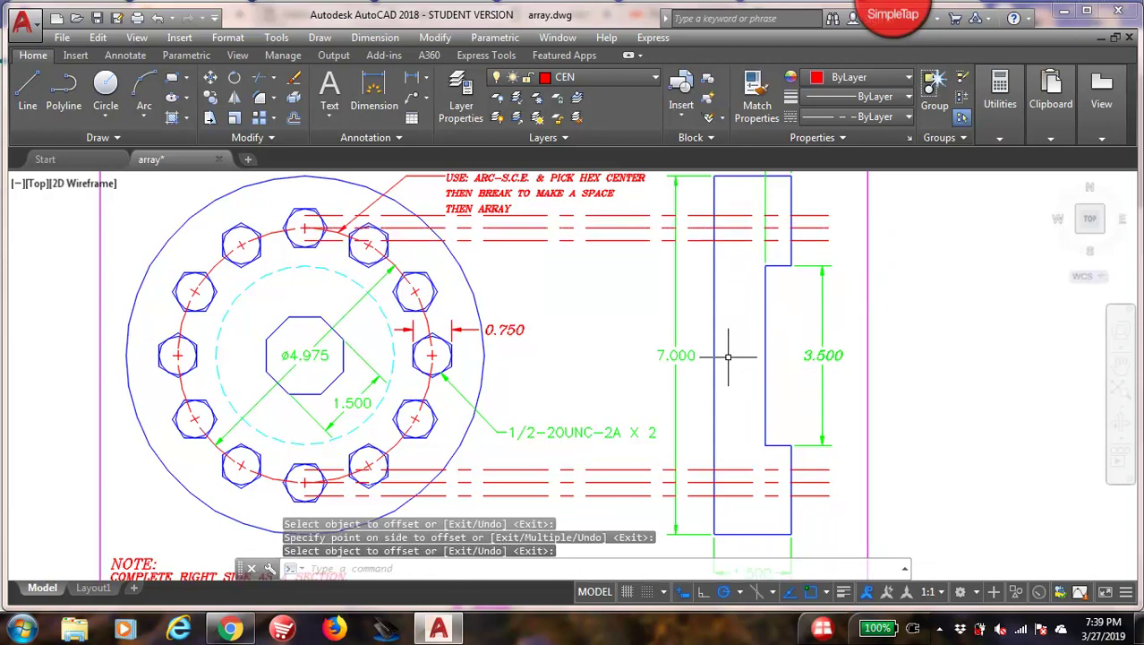
pyautogui.press('Escape')
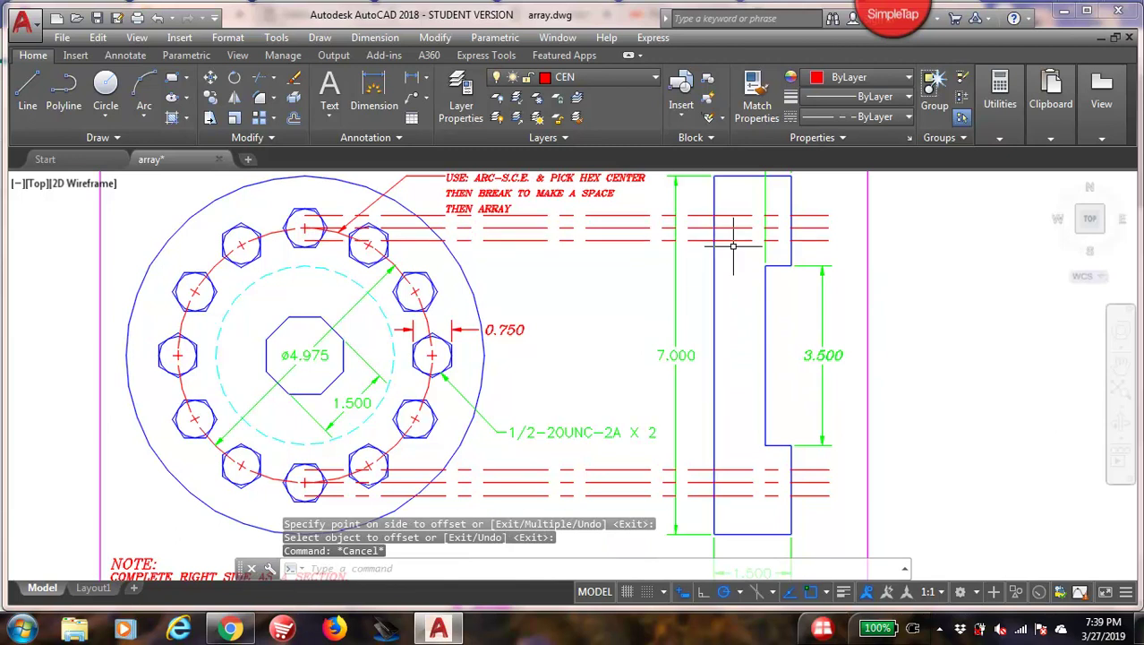
# Match the properties of the side view's object line onto the four offset lines, leaving the two middle centerlines as they are
pyautogui.click(758, 90)
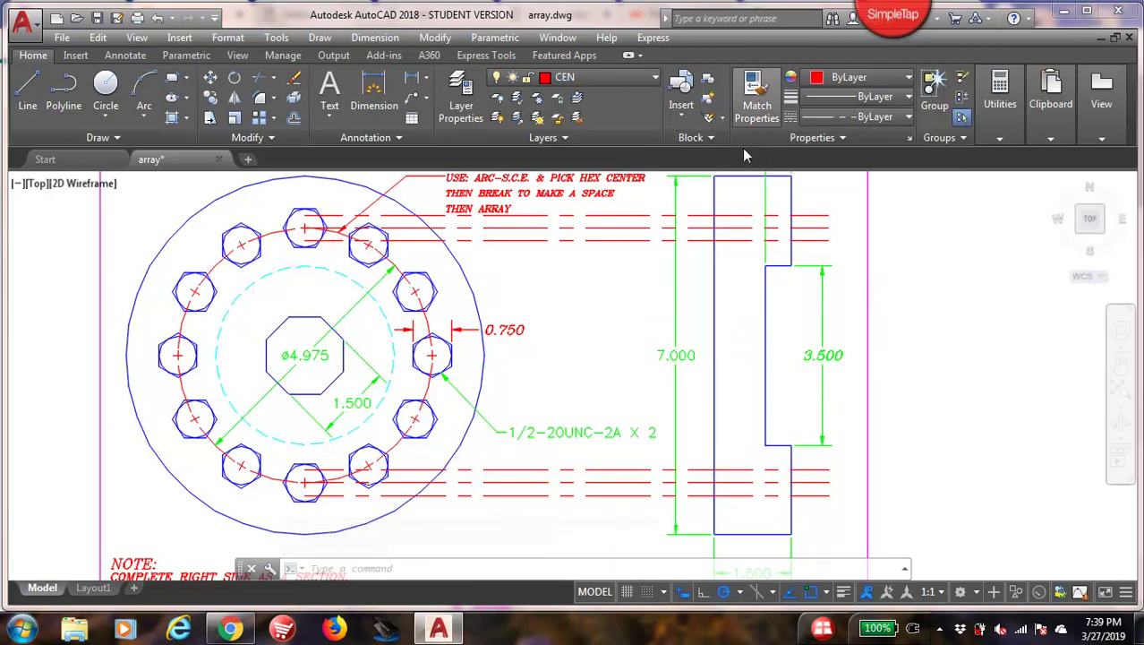
pyautogui.click(791, 251)
pyautogui.click(758, 240)
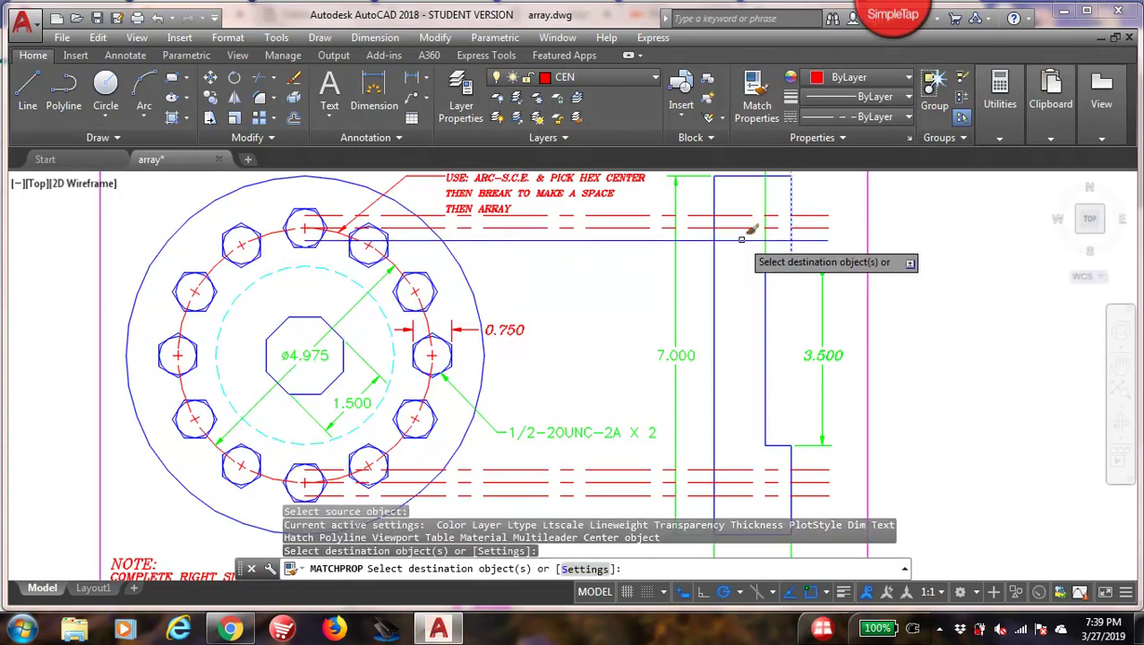
pyautogui.click(735, 215)
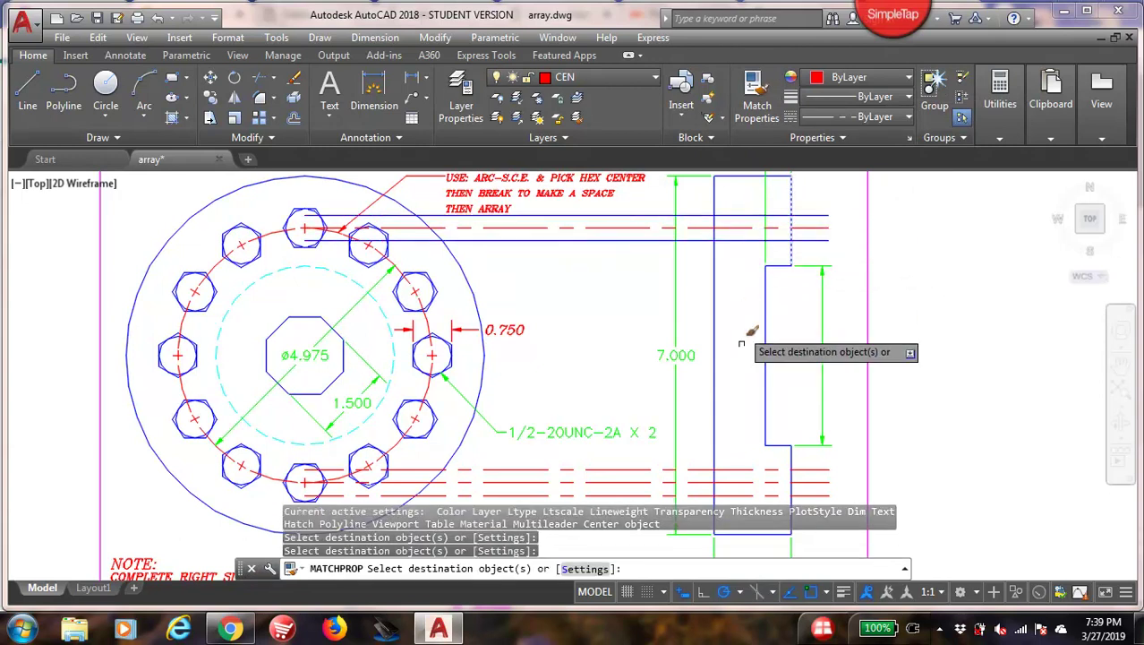
pyautogui.click(743, 471)
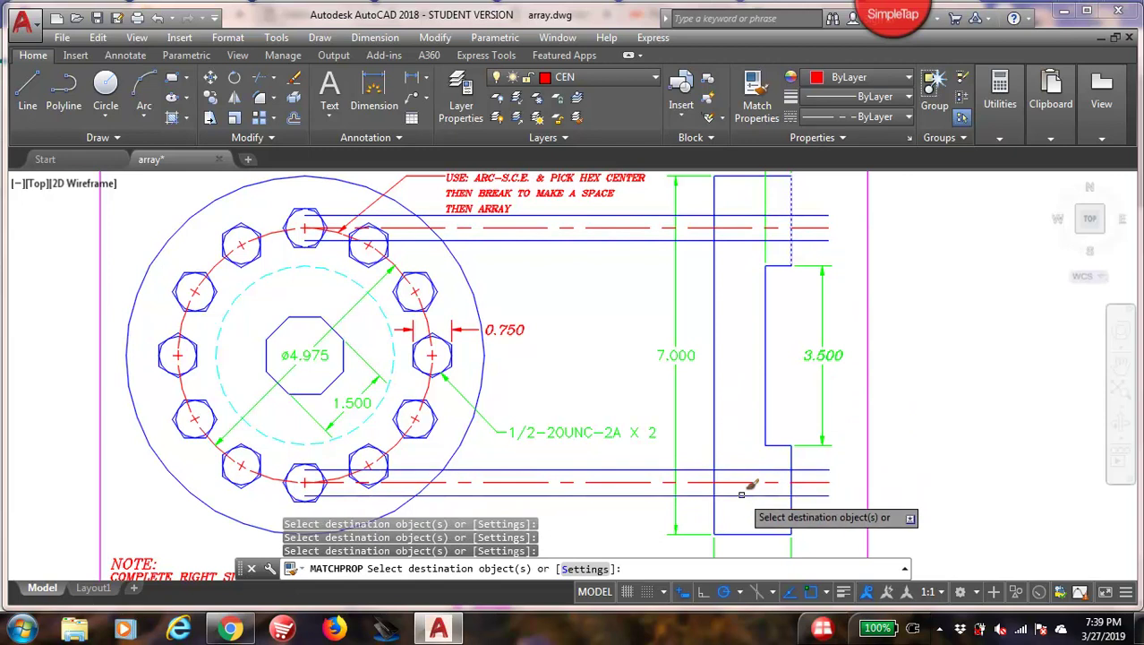
pyautogui.press('Return')
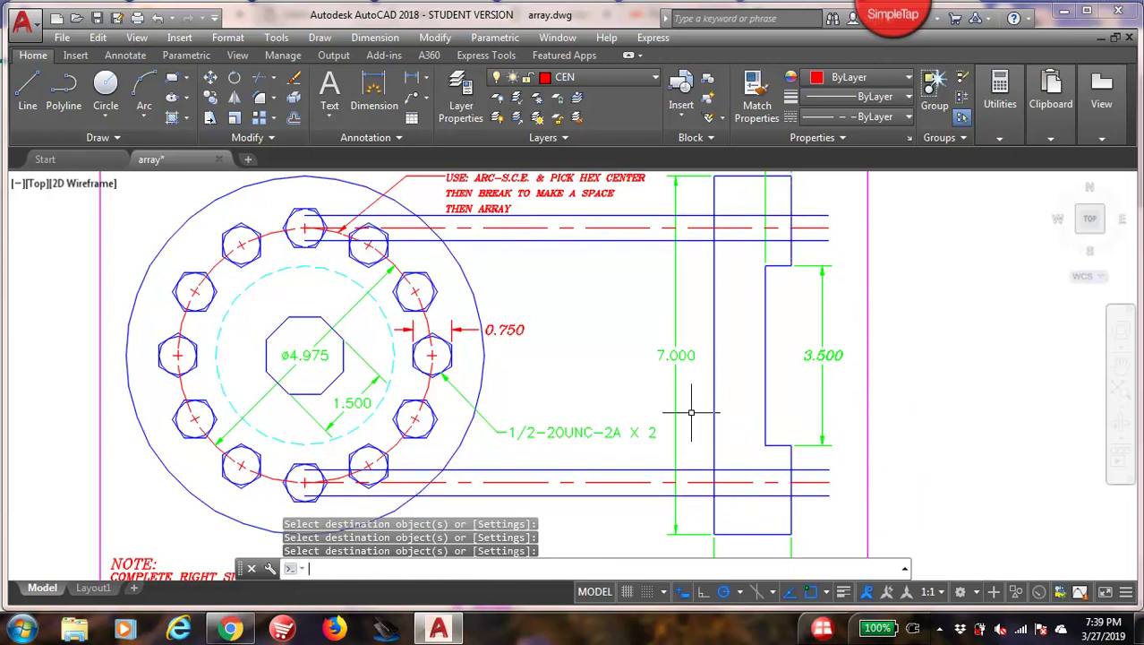
# Trim the two upper hole lines to the side view's outline, cutting the part beyond it and the stretch between the views
pyautogui.click(266, 81)
pyautogui.press('Return')
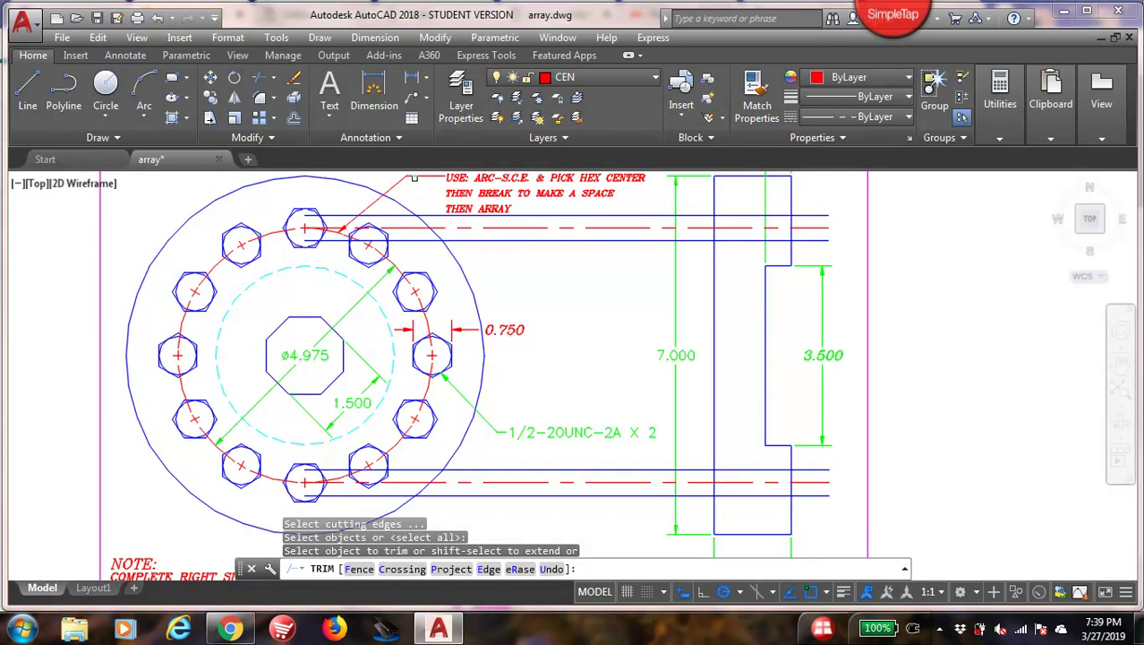
pyautogui.click(812, 220)
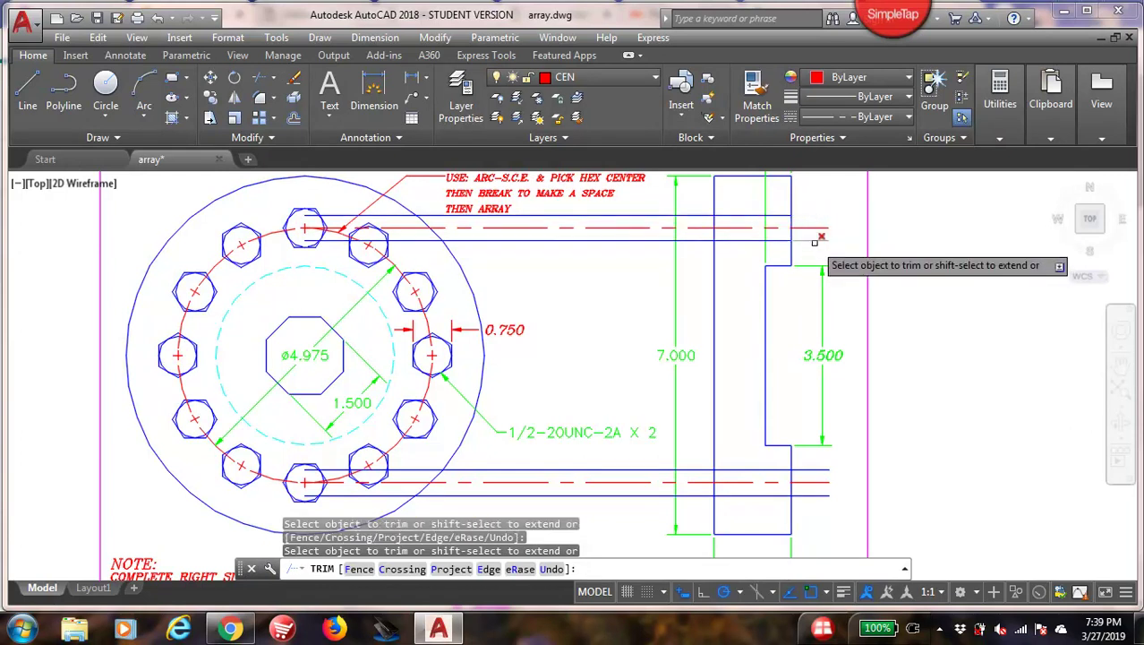
pyautogui.click(703, 213)
pyautogui.click(697, 238)
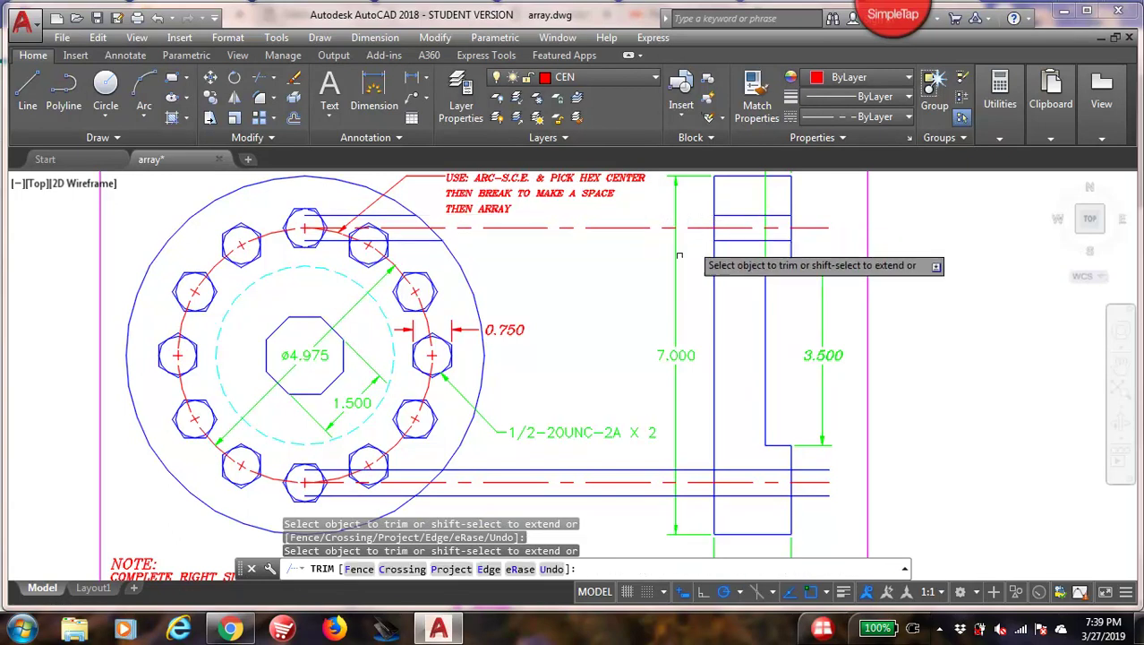
# Trim the two lower hole lines to the side view's outline at both ends
pyautogui.click(631, 468)
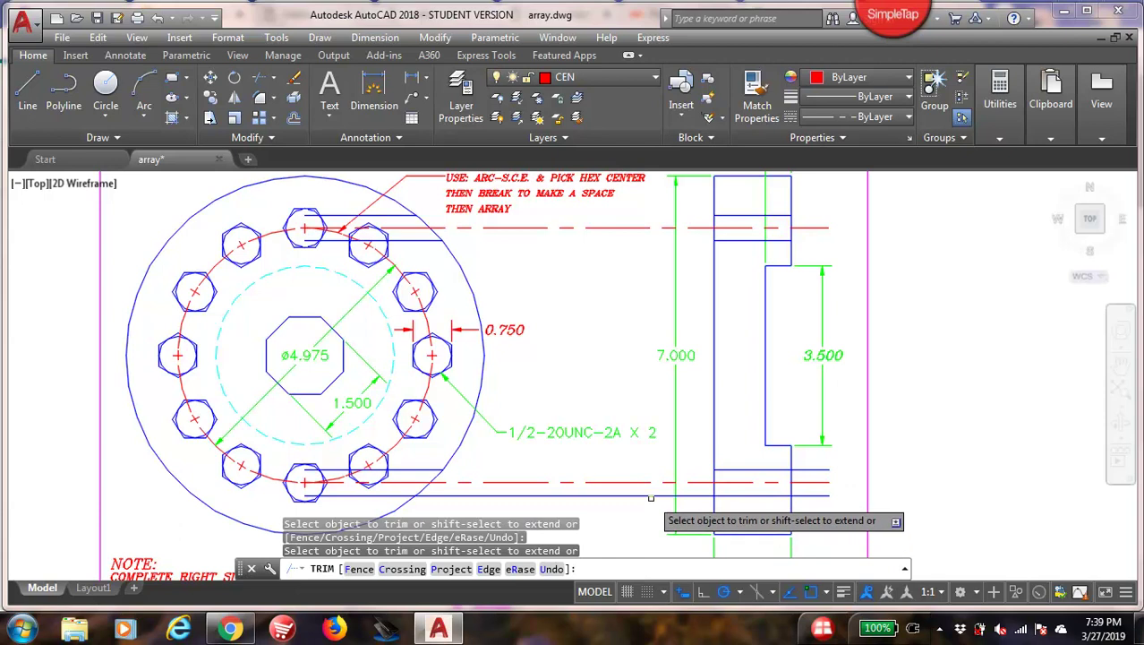
pyautogui.click(651, 498)
pyautogui.click(642, 488)
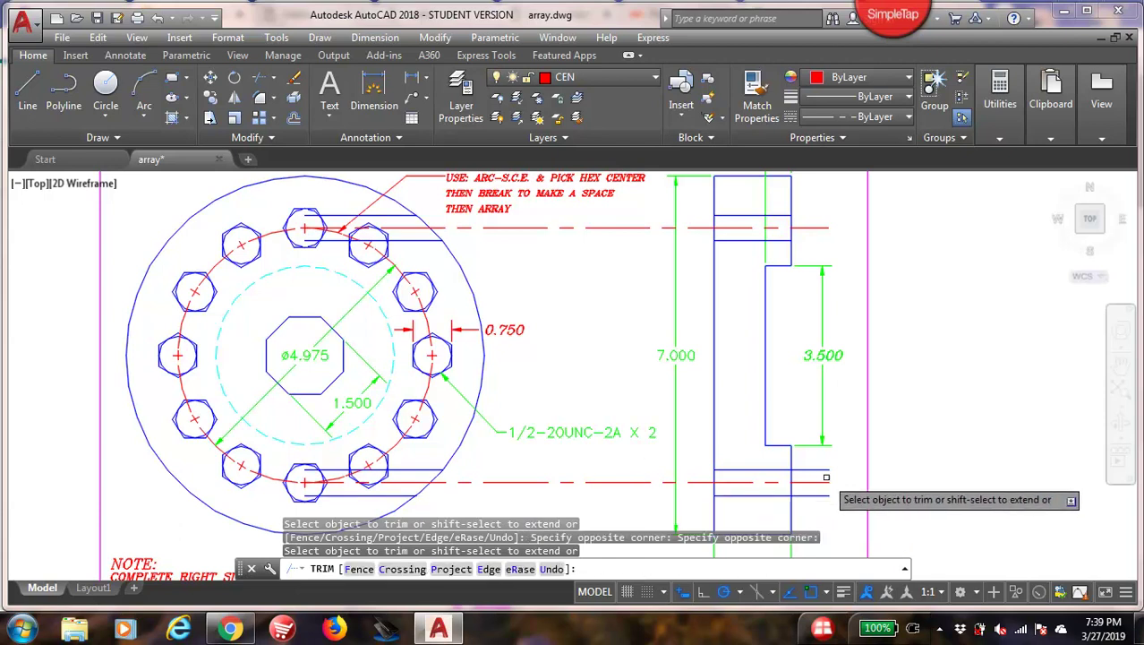
pyautogui.click(825, 469)
pyautogui.click(824, 495)
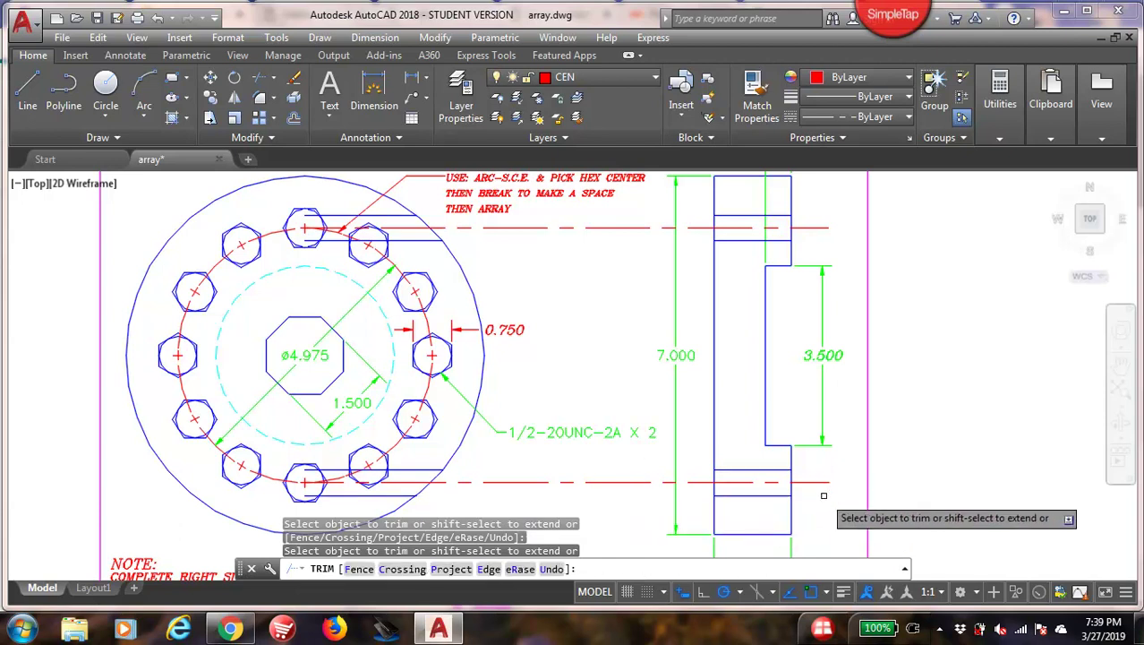
pyautogui.press('Escape')
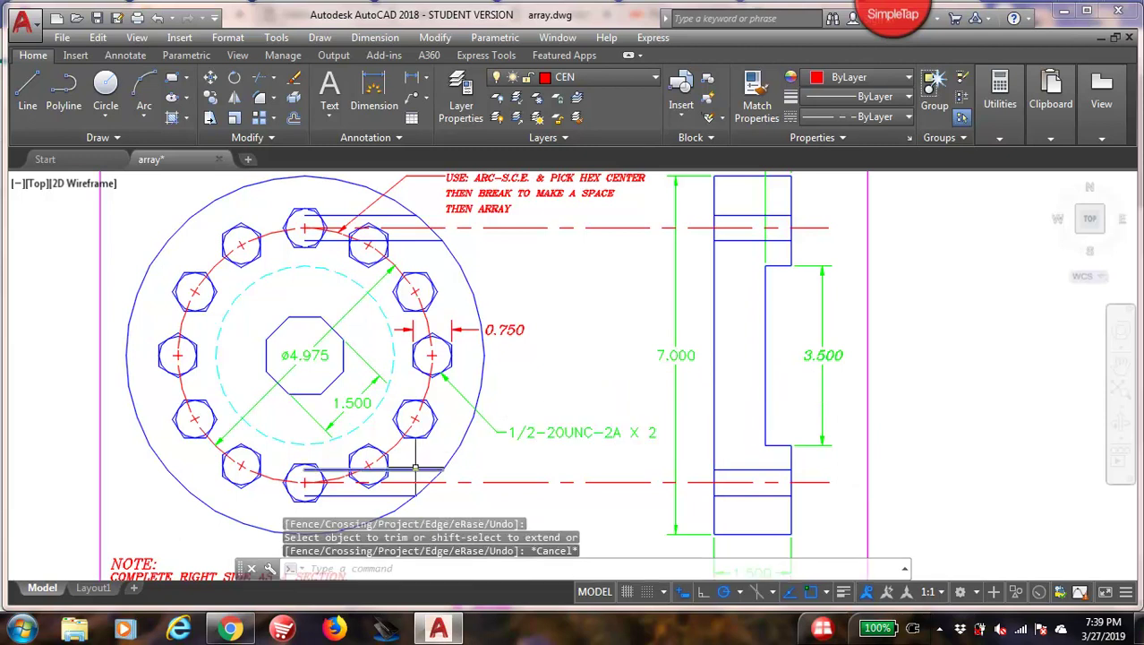
# Erase the four leftover hole line segments inside the front view's large circle
pyautogui.click(414, 468)
pyautogui.press('Delete')
pyautogui.click(376, 495)
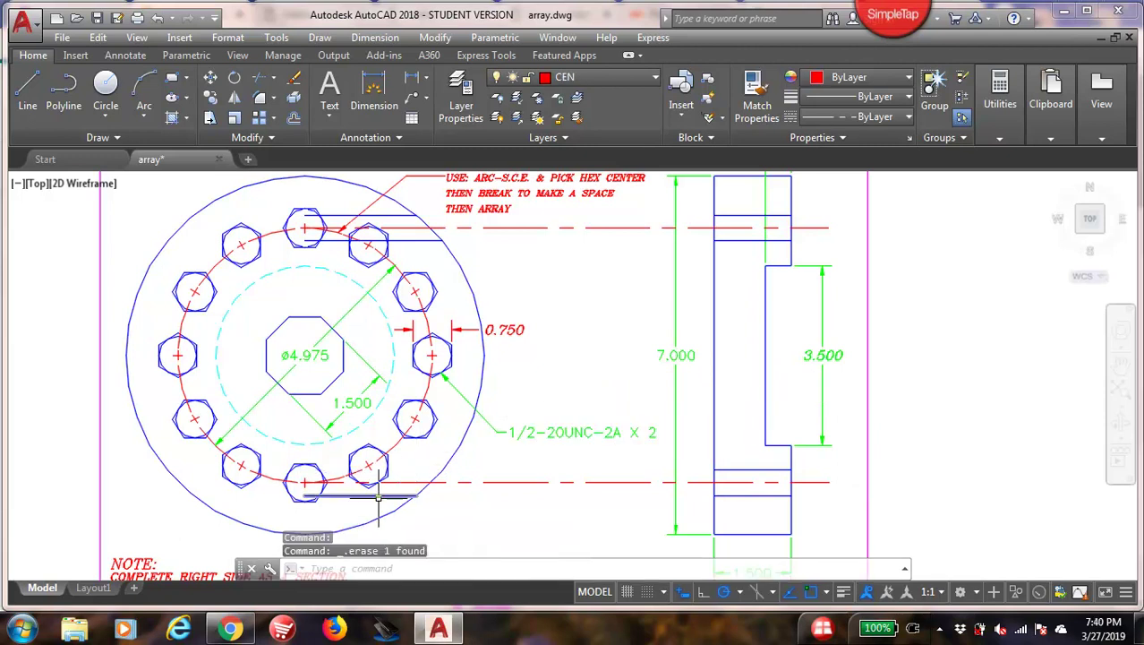
pyautogui.press('Delete')
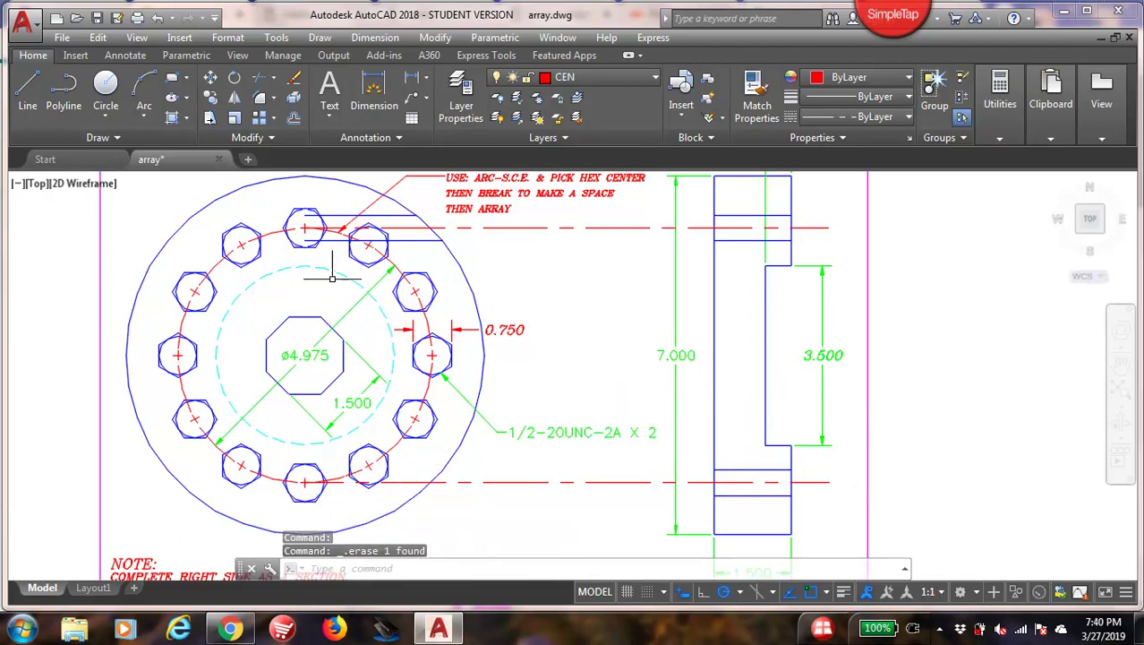
pyautogui.click(340, 215)
pyautogui.press('Delete')
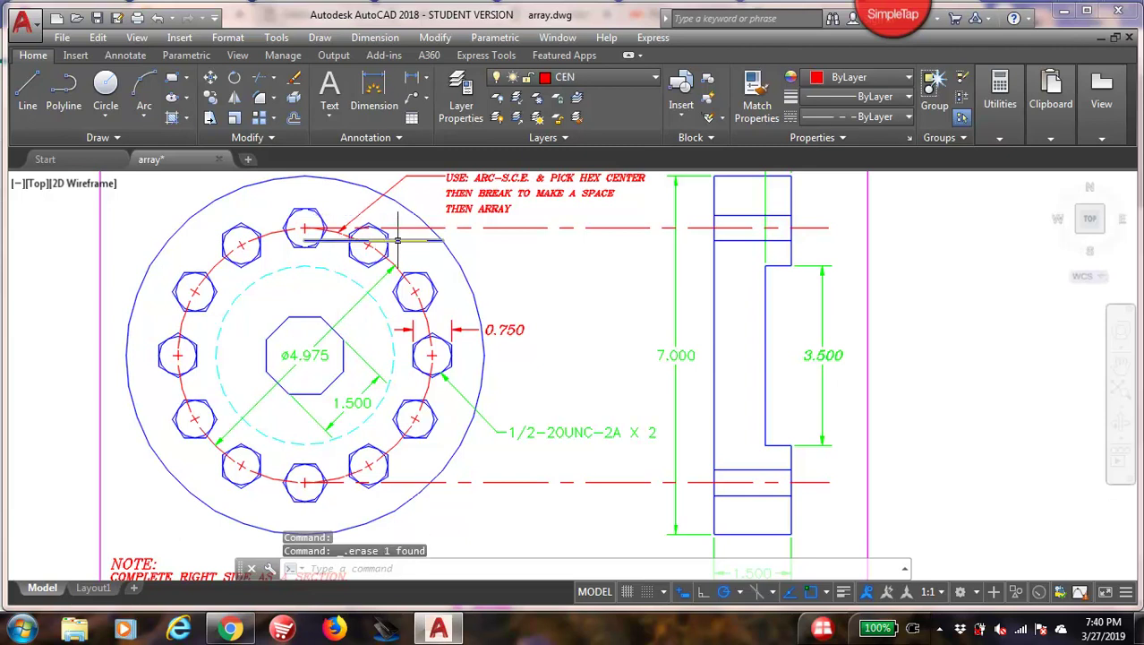
pyautogui.click(397, 240)
pyautogui.press('Delete')
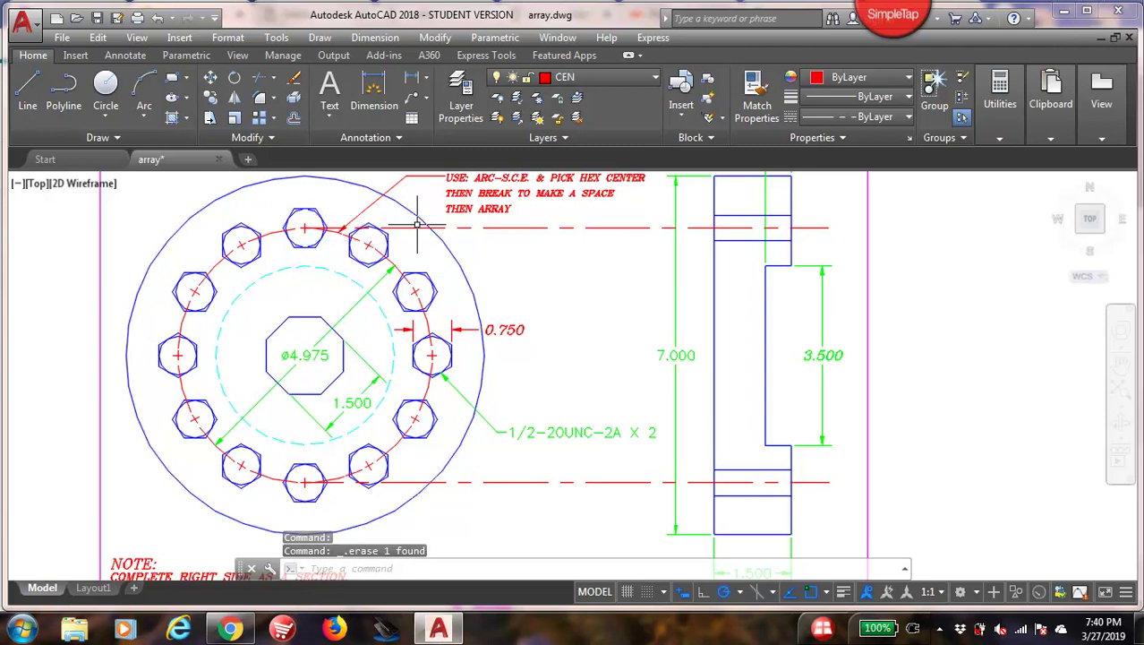
# Shorten the upper centerline to about 2.67 by stretching its front-view end horizontally to just outside the side view
pyautogui.click(413, 227)
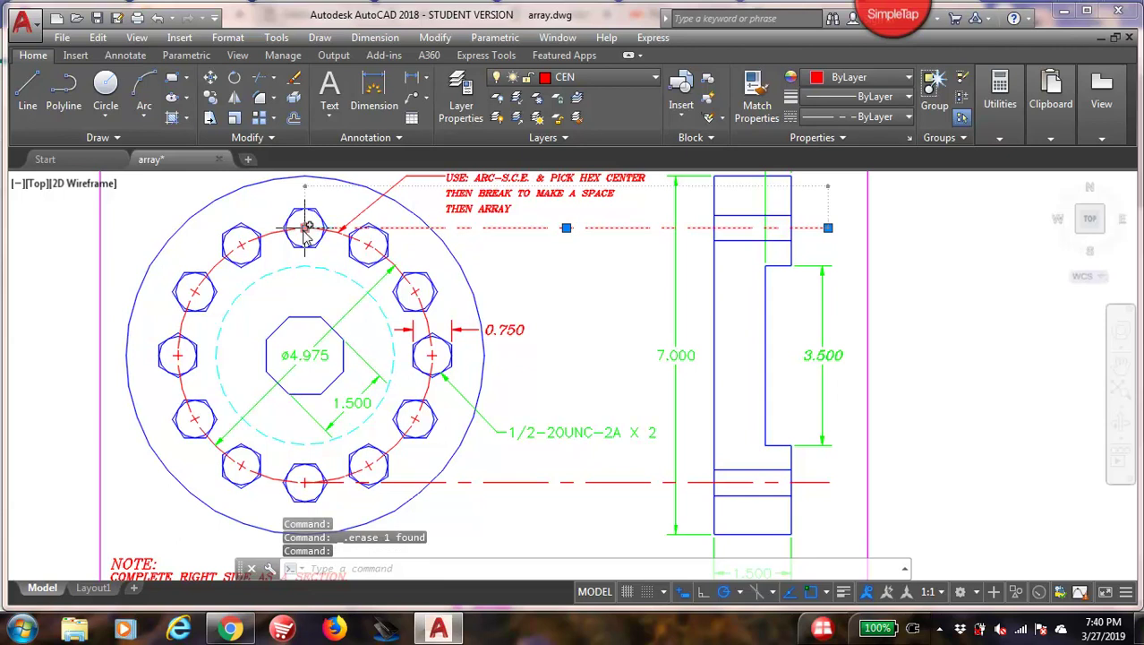
pyautogui.click(305, 228)
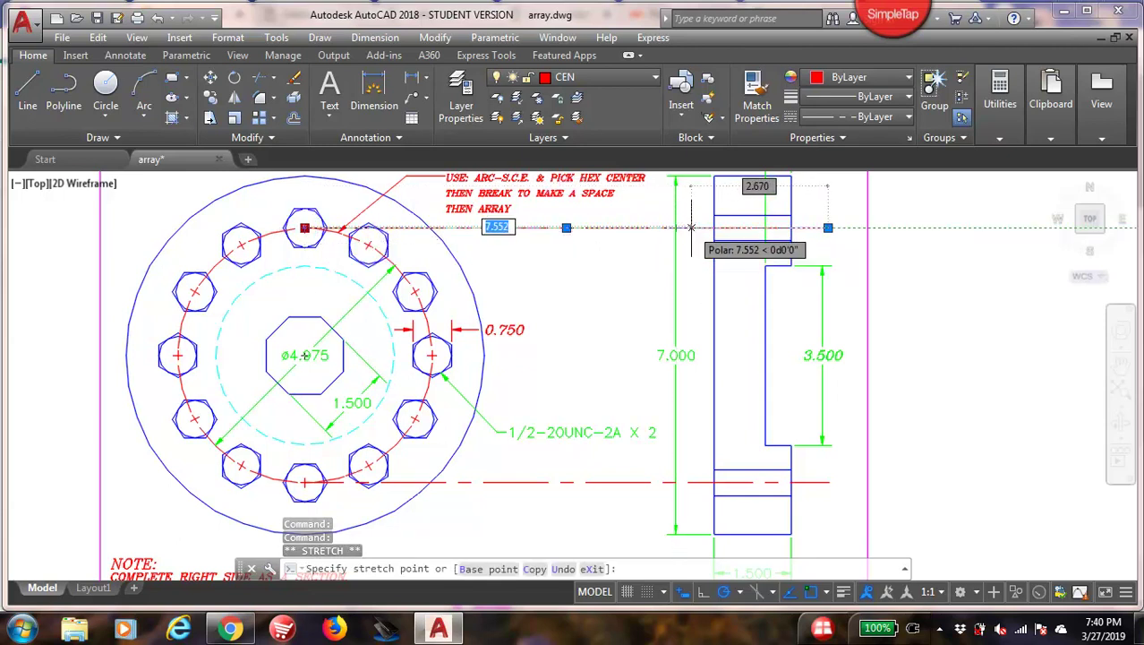
pyautogui.press('Escape')
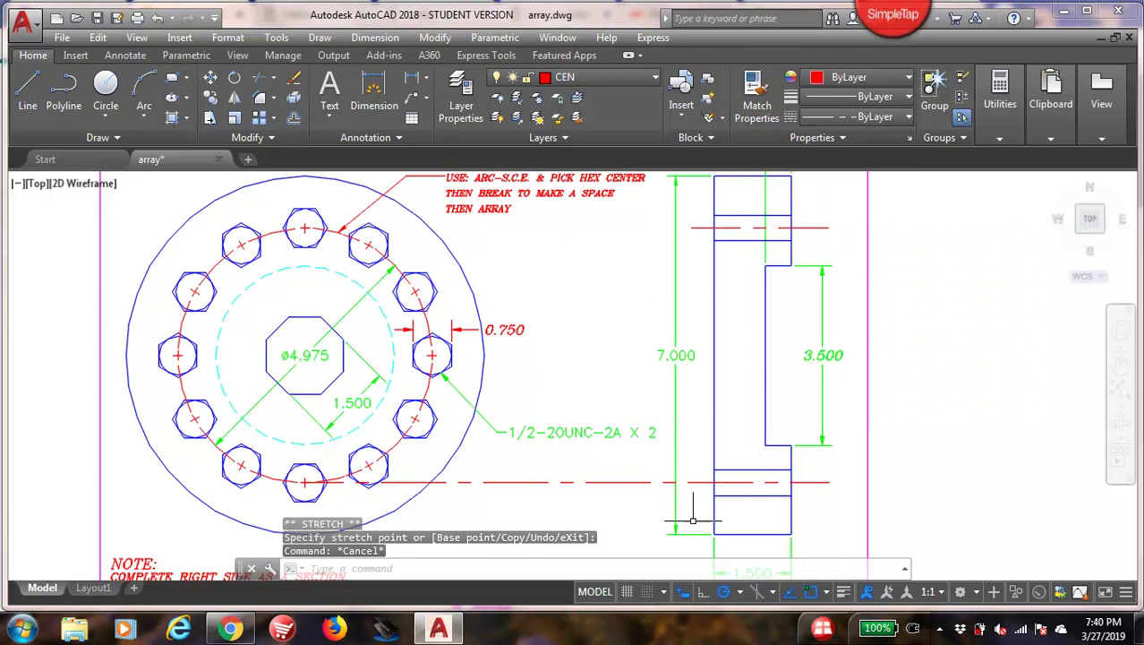
# Shorten the lower centerline to about 2.64 by stretching its front-view end horizontally to just outside the side view
pyautogui.click(696, 483)
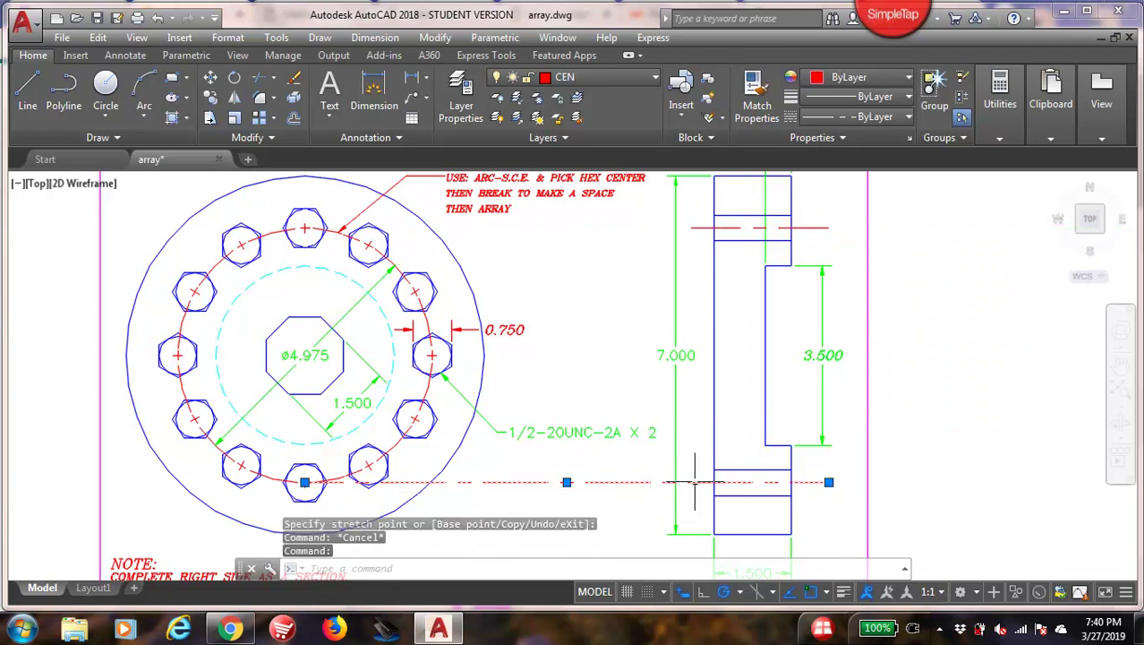
pyautogui.click(305, 481)
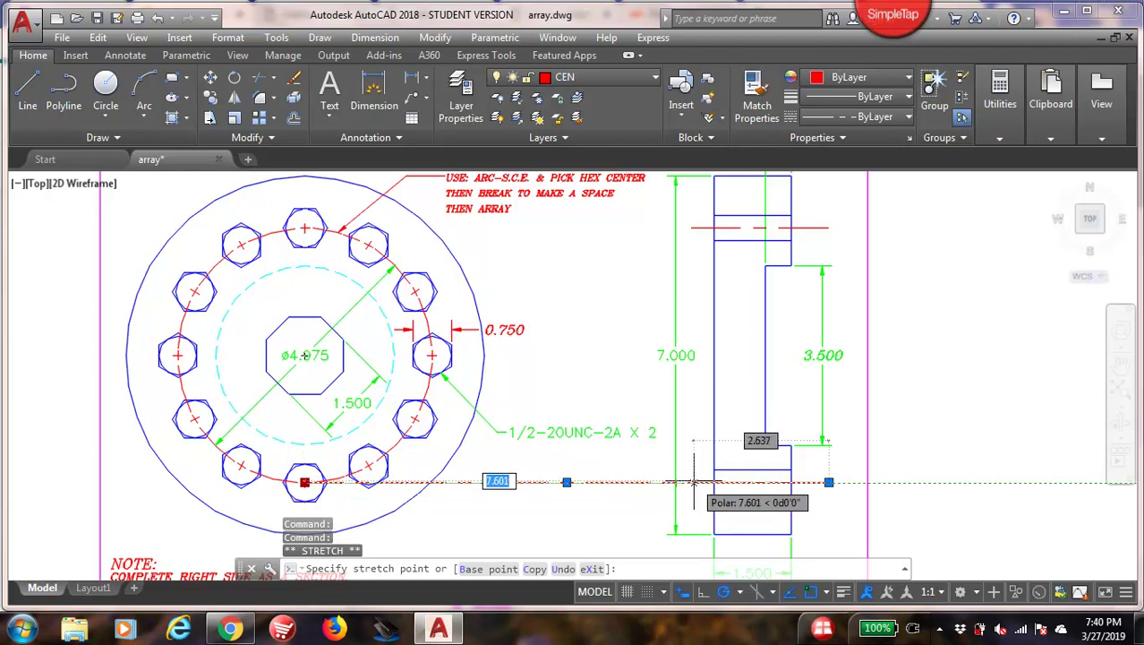
pyautogui.click(693, 481)
pyautogui.press('Escape')
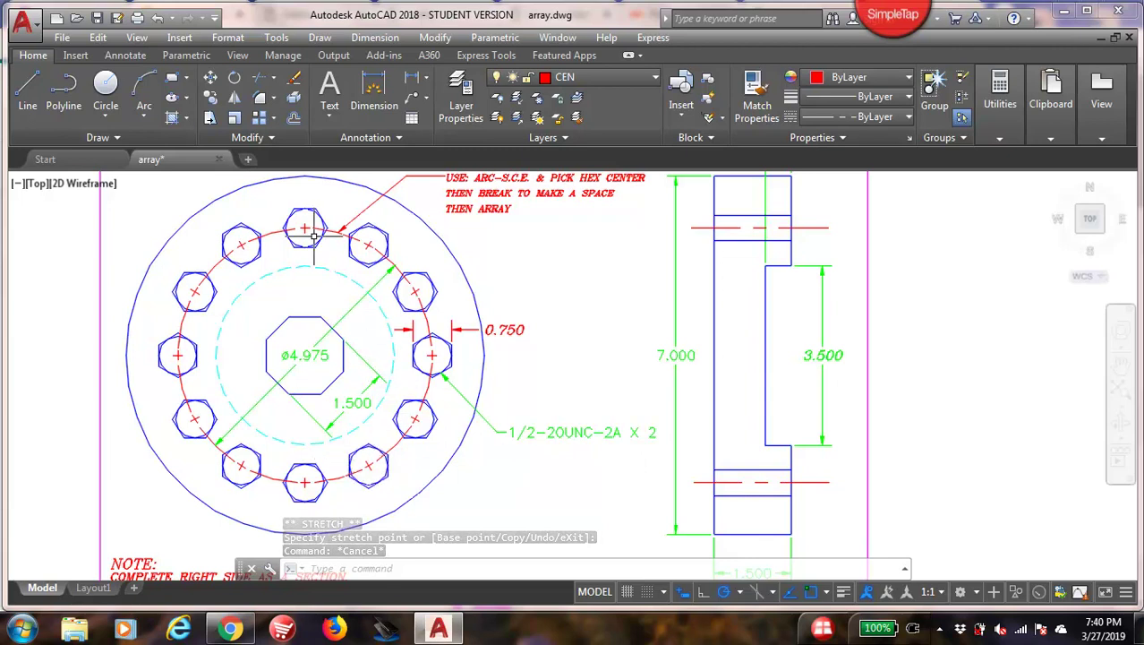
# On the OBJ layer, draw a horizontal line from the octagon's upper-right top vertex to the side view's recess face
pyautogui.scroll(-3, 528, 350)
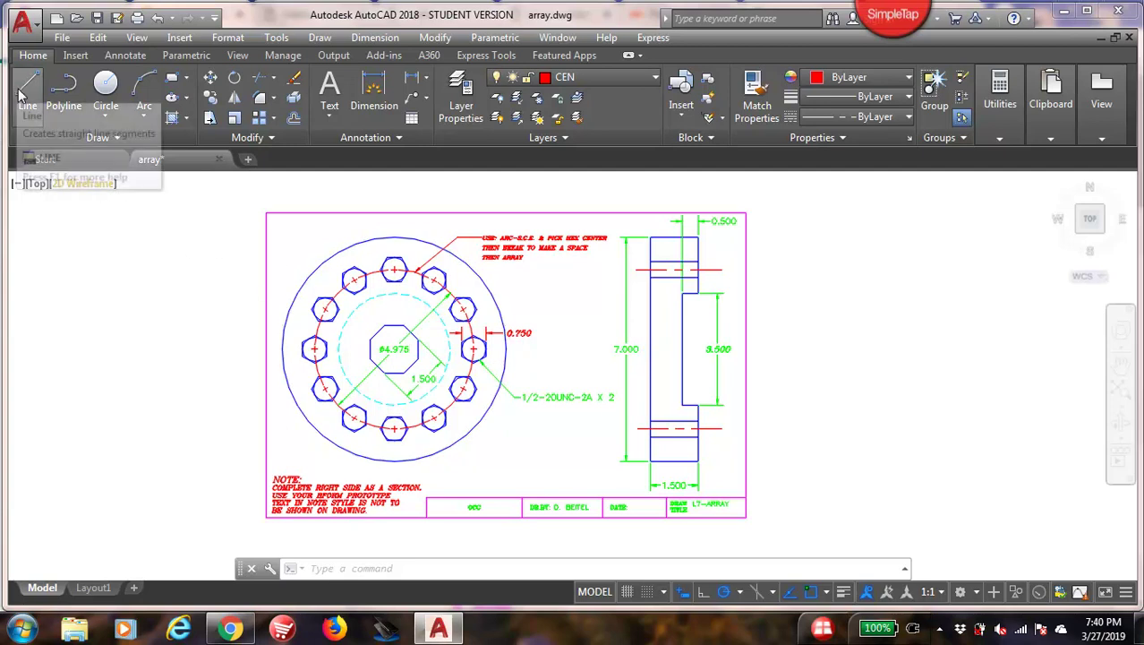
pyautogui.click(618, 80)
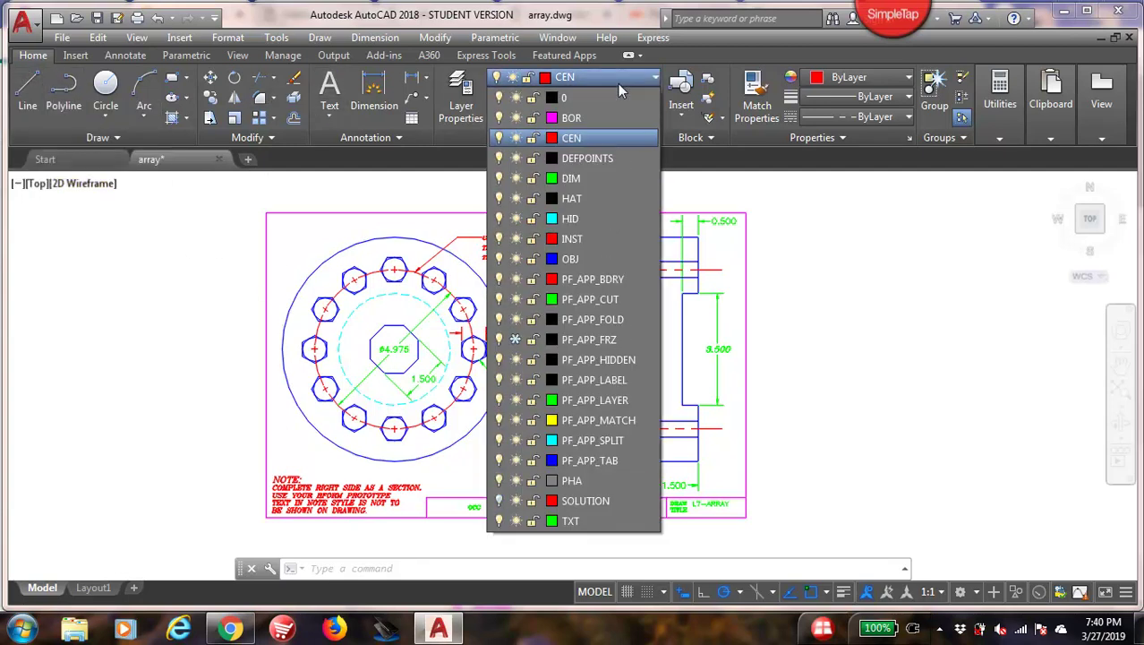
pyautogui.click(603, 259)
pyautogui.click(27, 89)
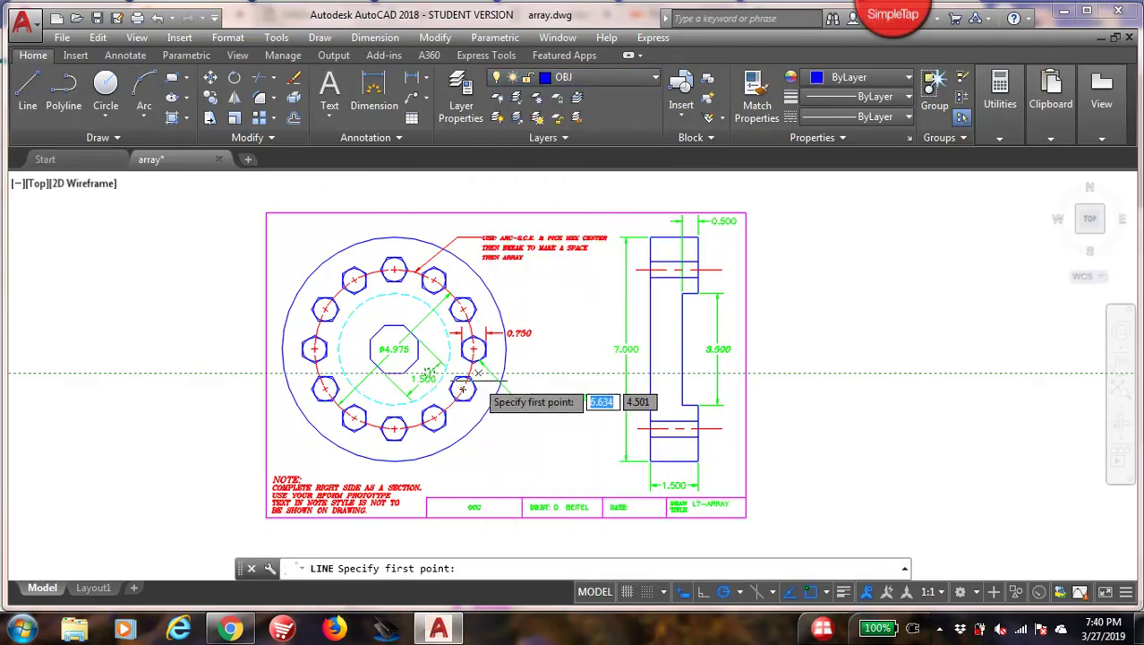
pyautogui.scroll(4, 483, 385)
pyautogui.click(284, 239)
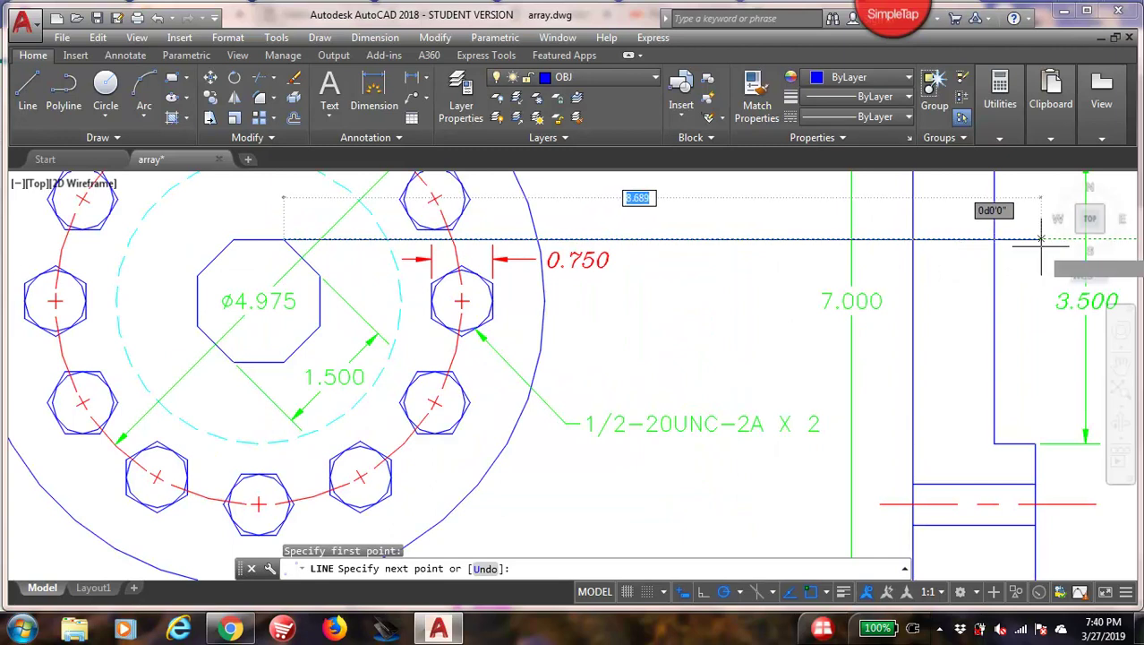
pyautogui.scroll(-2, 1048, 242)
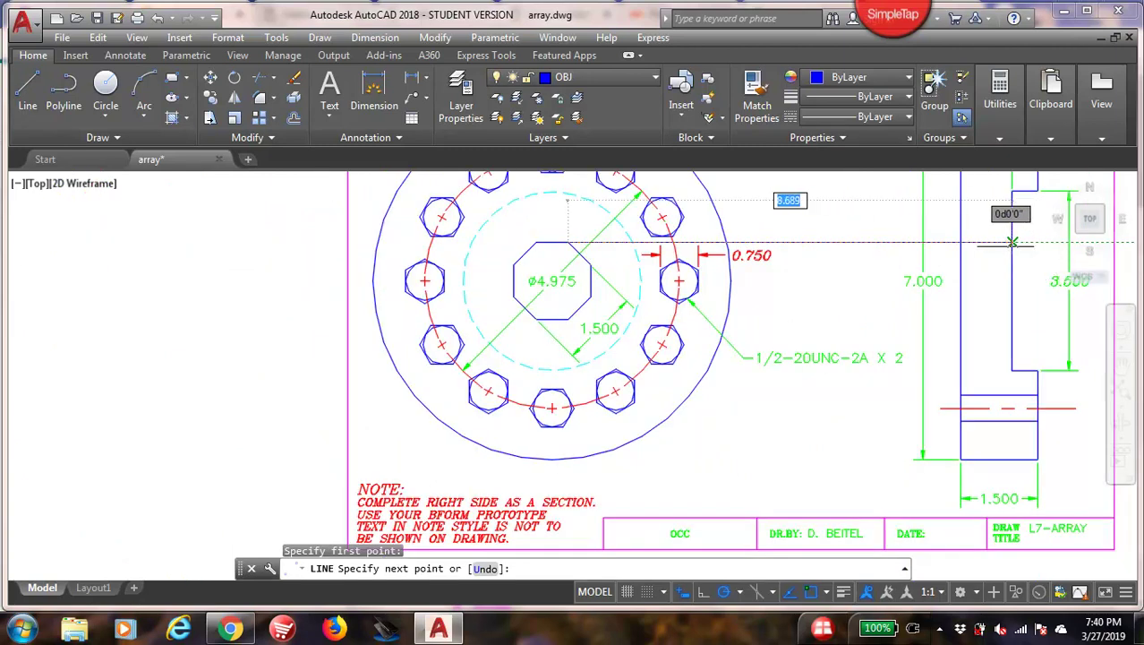
pyautogui.click(1011, 242)
pyautogui.press('Return')
# Draw horizontal lines from both ends of the octagon's vertical right edge to the side view's recess face
pyautogui.press('Return')
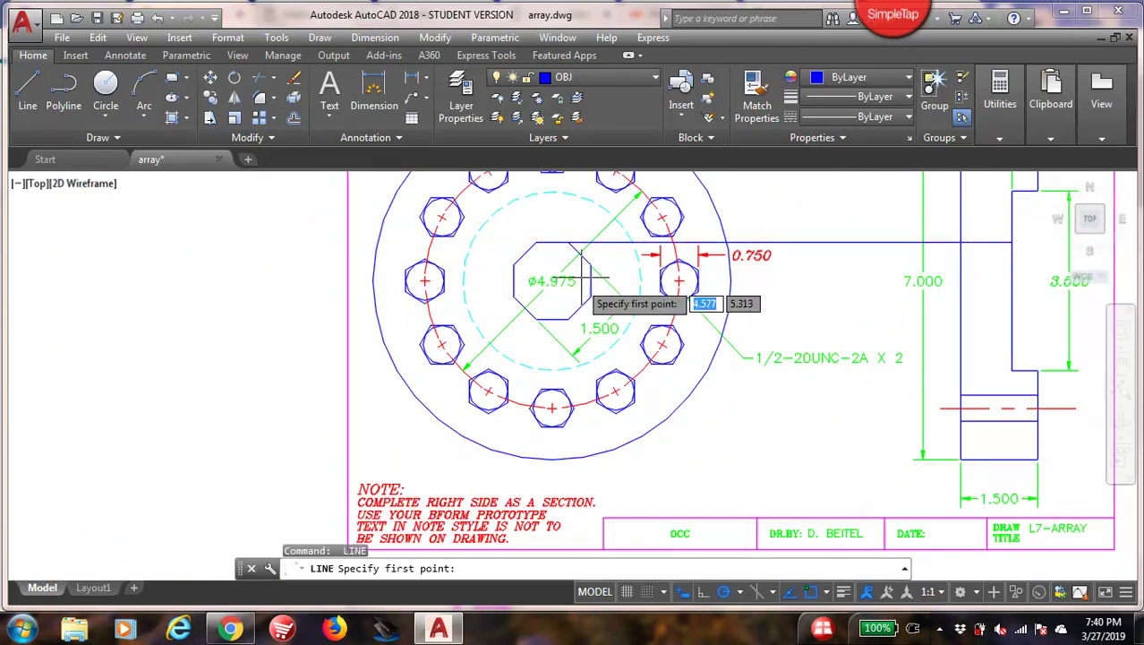
pyautogui.click(589, 264)
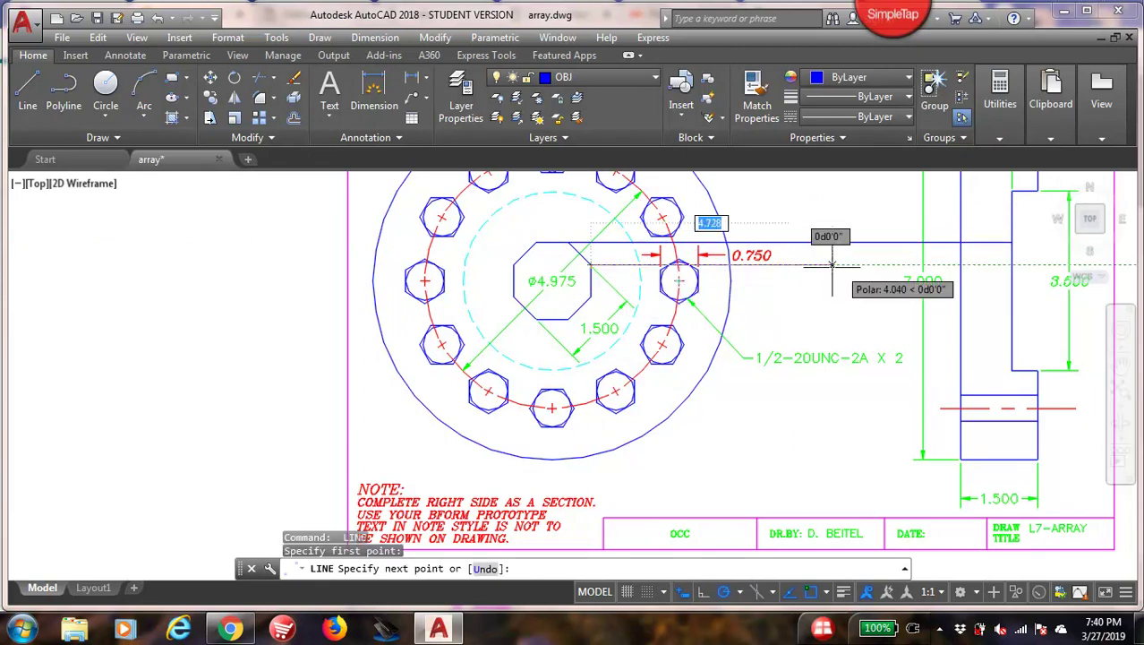
pyautogui.click(1012, 265)
pyautogui.press('Return')
pyautogui.press('Return')
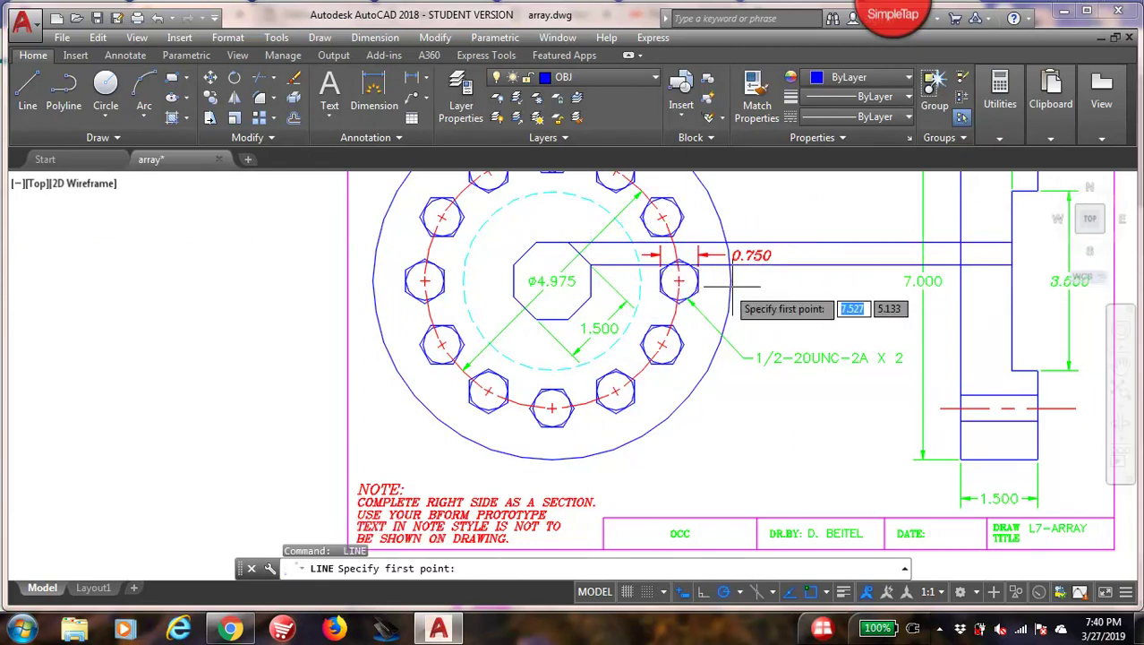
pyautogui.click(589, 295)
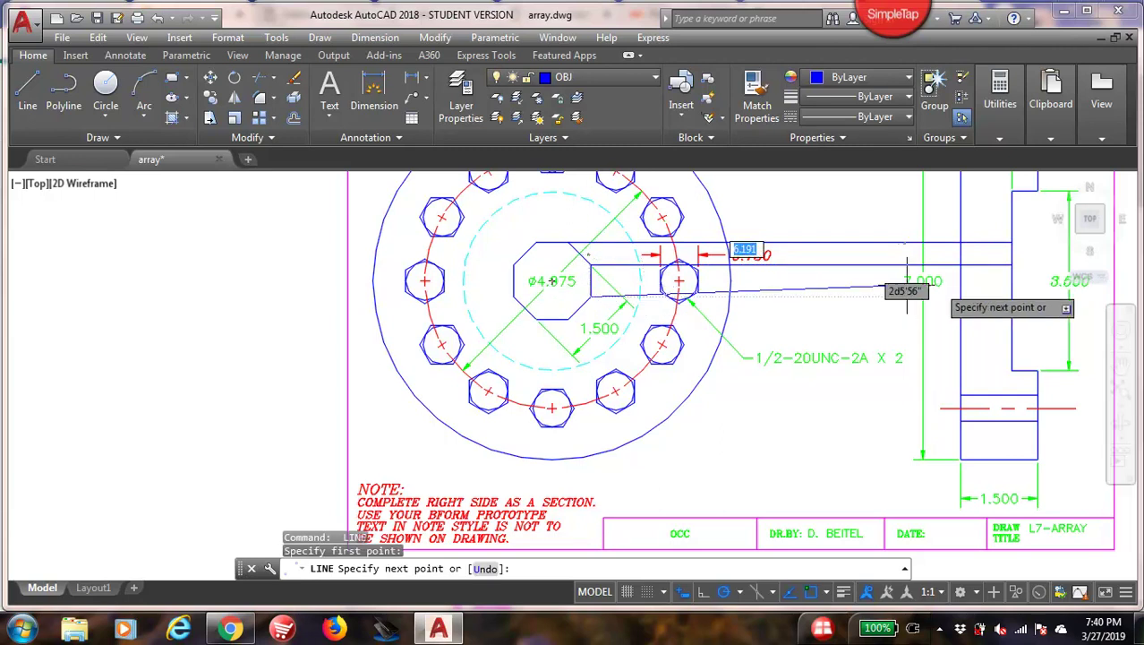
pyautogui.click(1012, 295)
pyautogui.press('Return')
# Draw a horizontal line from the right end of the octagon's bottom edge to the side view's recess face
pyautogui.press('Return')
pyautogui.click(568, 318)
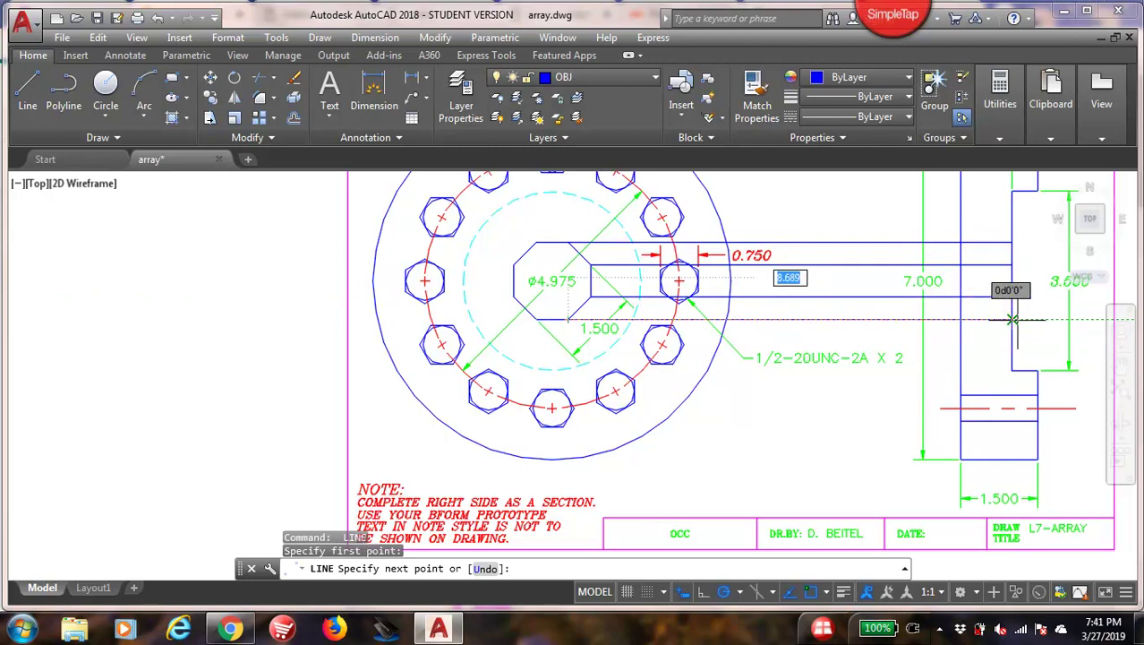
pyautogui.click(1011, 319)
pyautogui.press('Return')
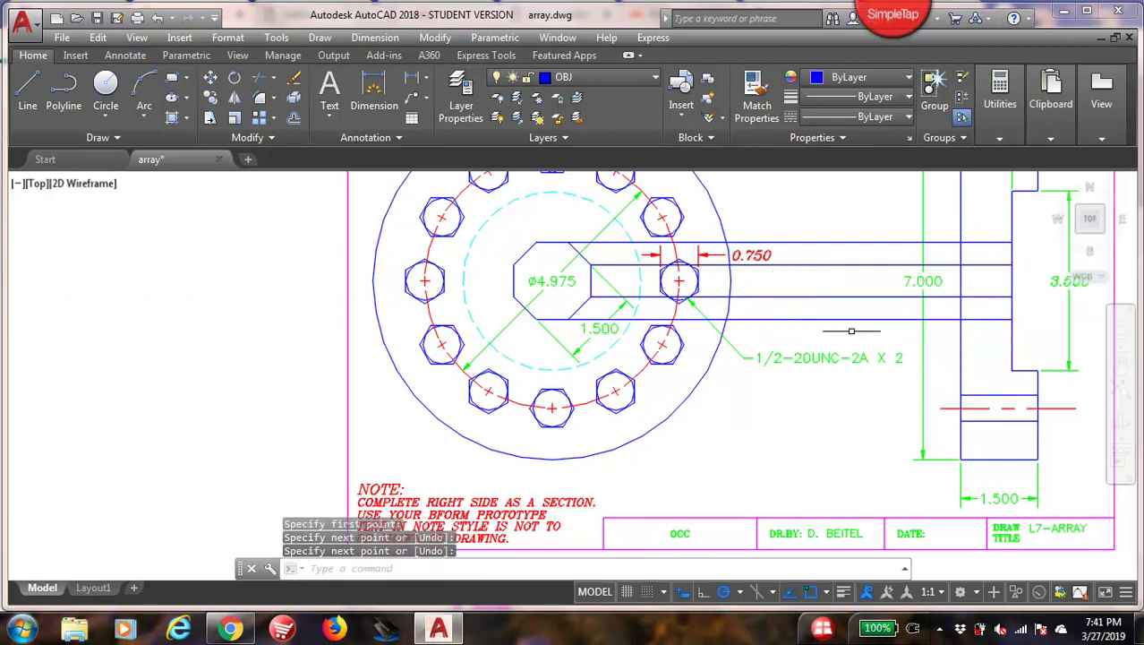
# Trim the four octagon projection lines back to the side view's left vertical edge, removing the parts toward the front view
pyautogui.click(258, 80)
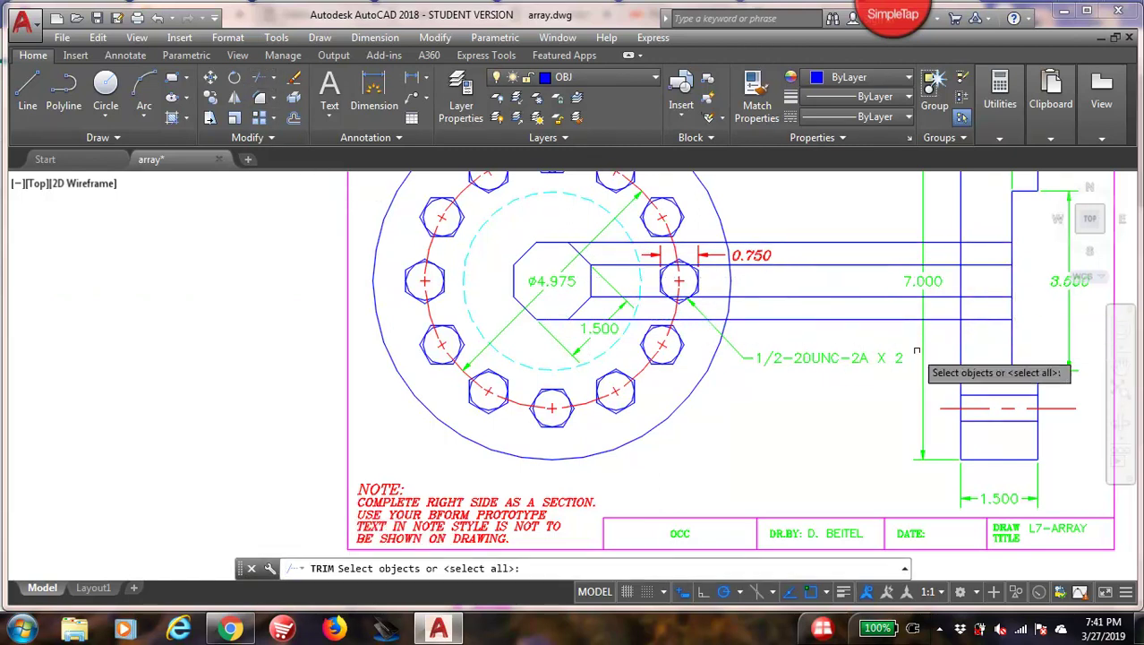
pyautogui.click(964, 343)
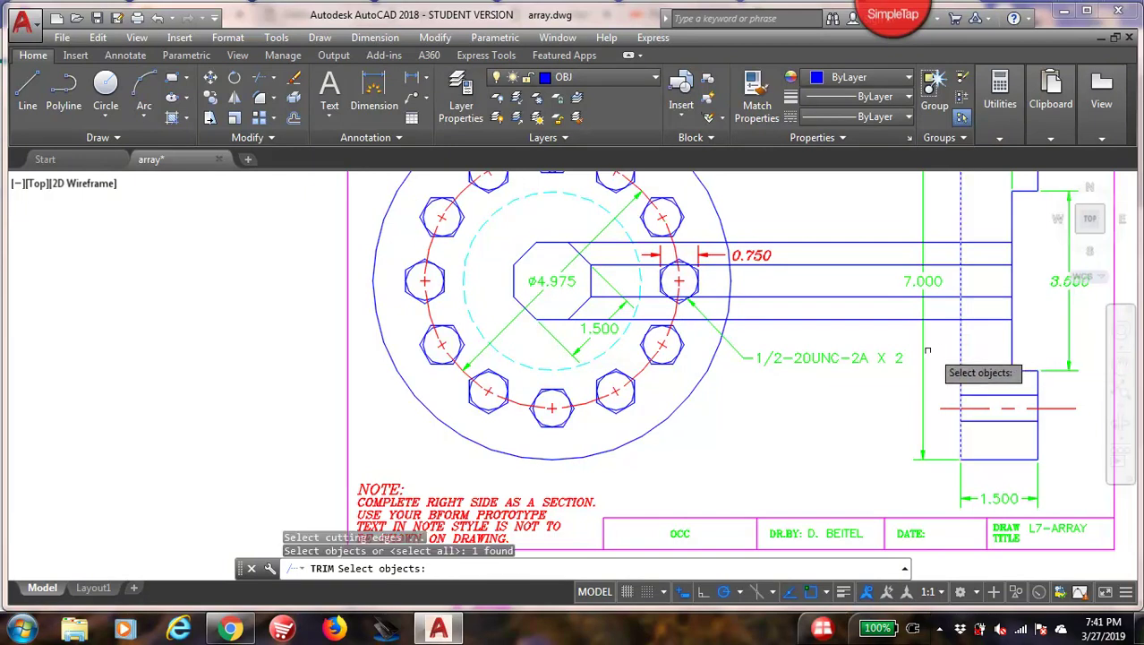
pyautogui.press('Return')
pyautogui.click(885, 319)
pyautogui.click(882, 297)
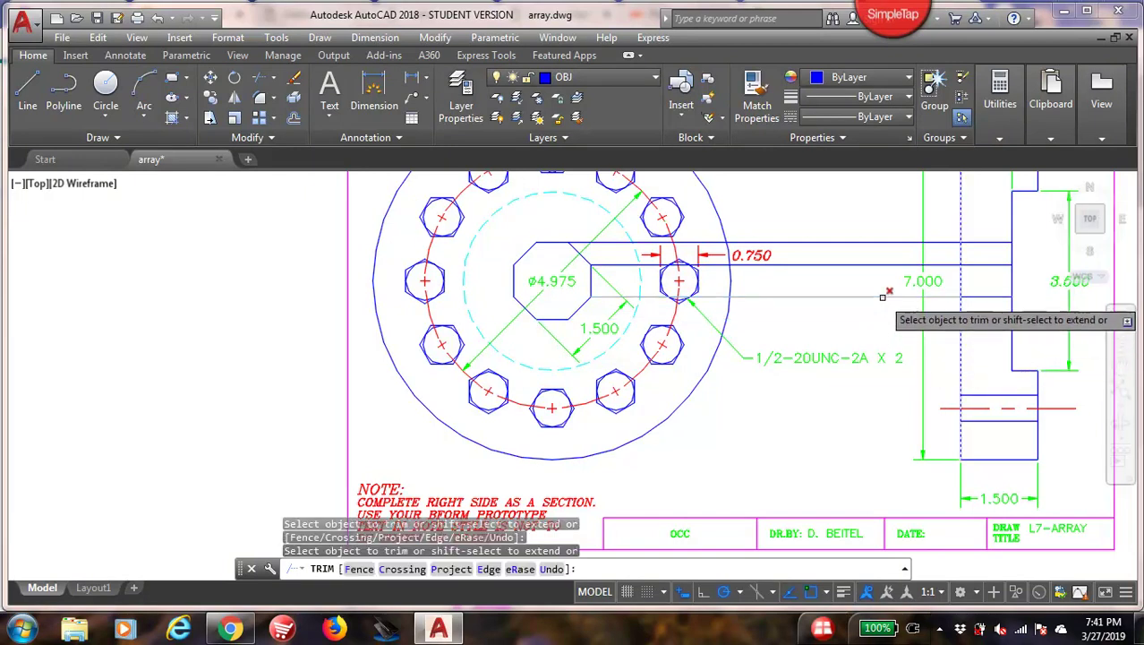
pyautogui.click(884, 266)
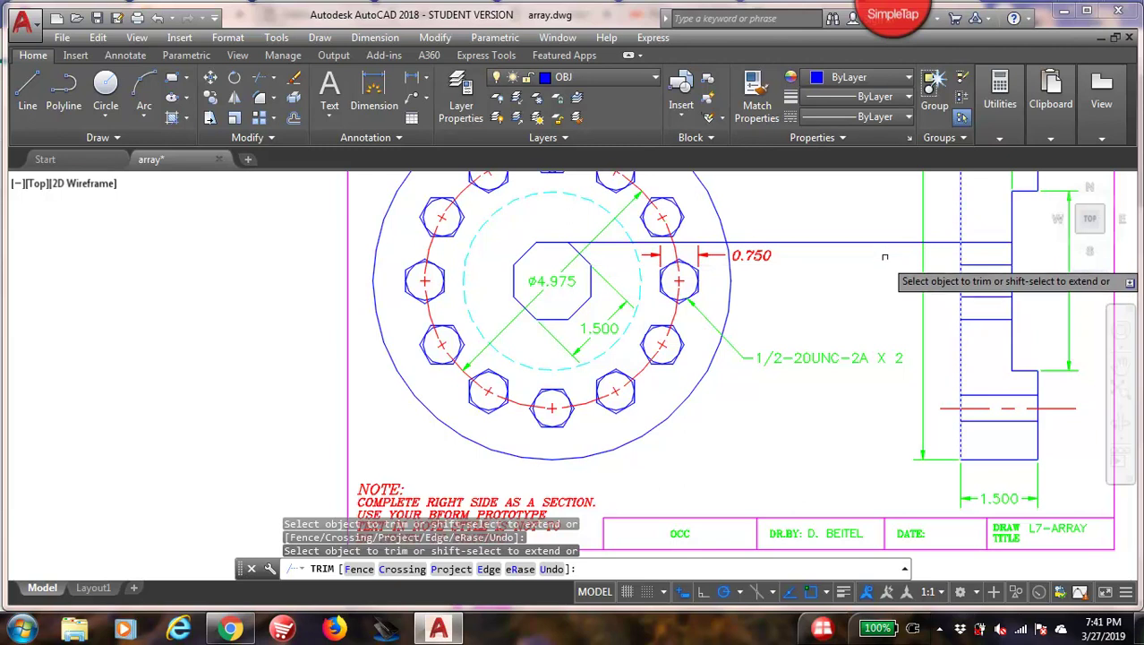
pyautogui.click(882, 244)
pyautogui.press('Return')
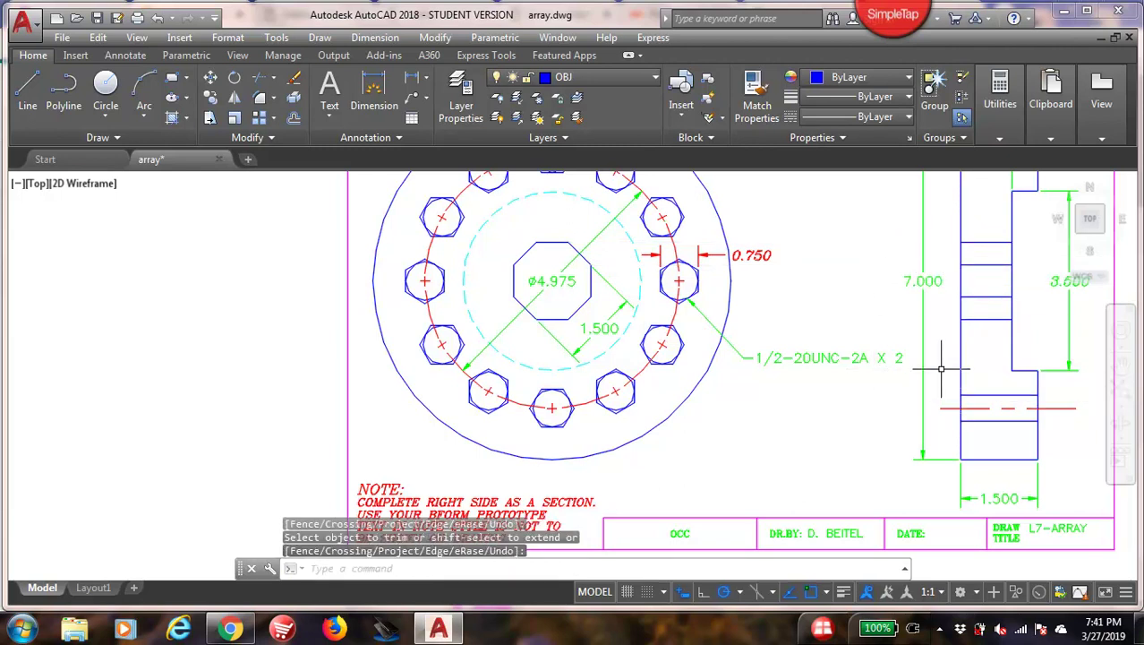
# On the HAT layer, hatch the side view's four cut regions with ANSI31, leaving the bolt holes and octagonal opening empty
pyautogui.scroll(-2, 817, 358)
pyautogui.moveTo(800, 361); pyautogui.dragTo(741, 378, button='middle')
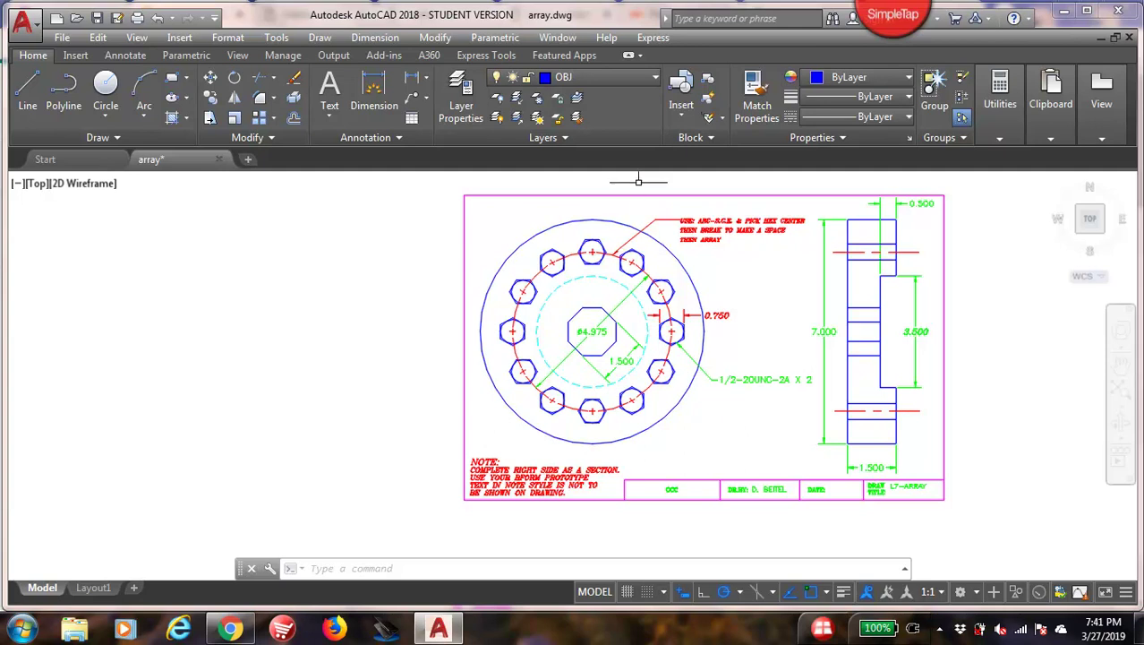
pyautogui.click(643, 80)
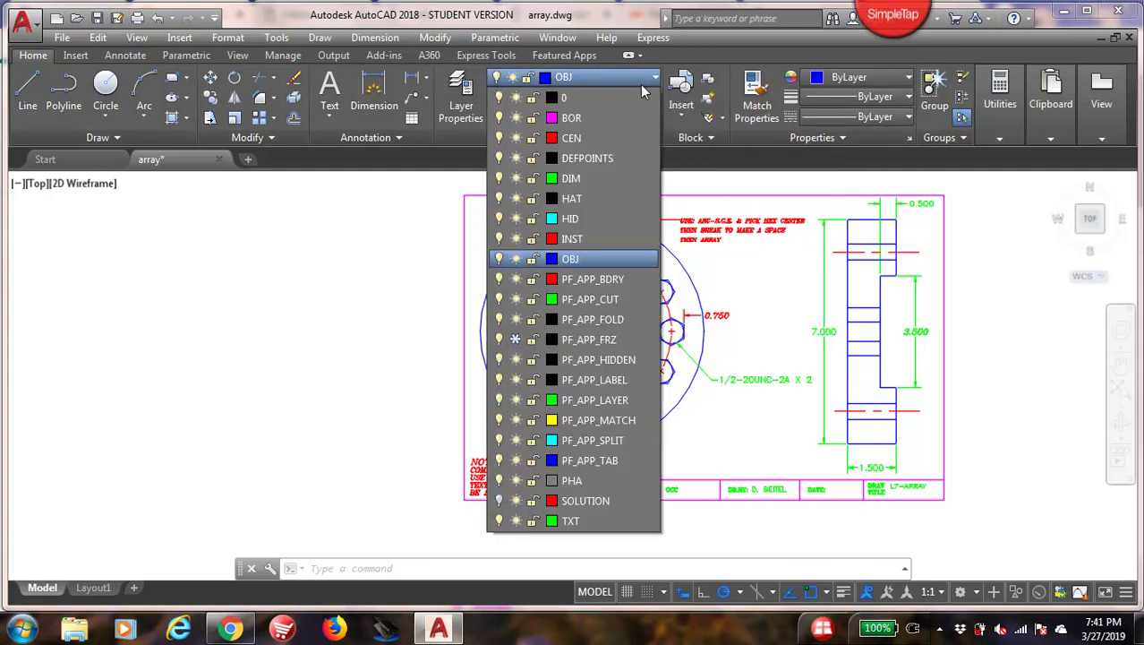
pyautogui.click(592, 201)
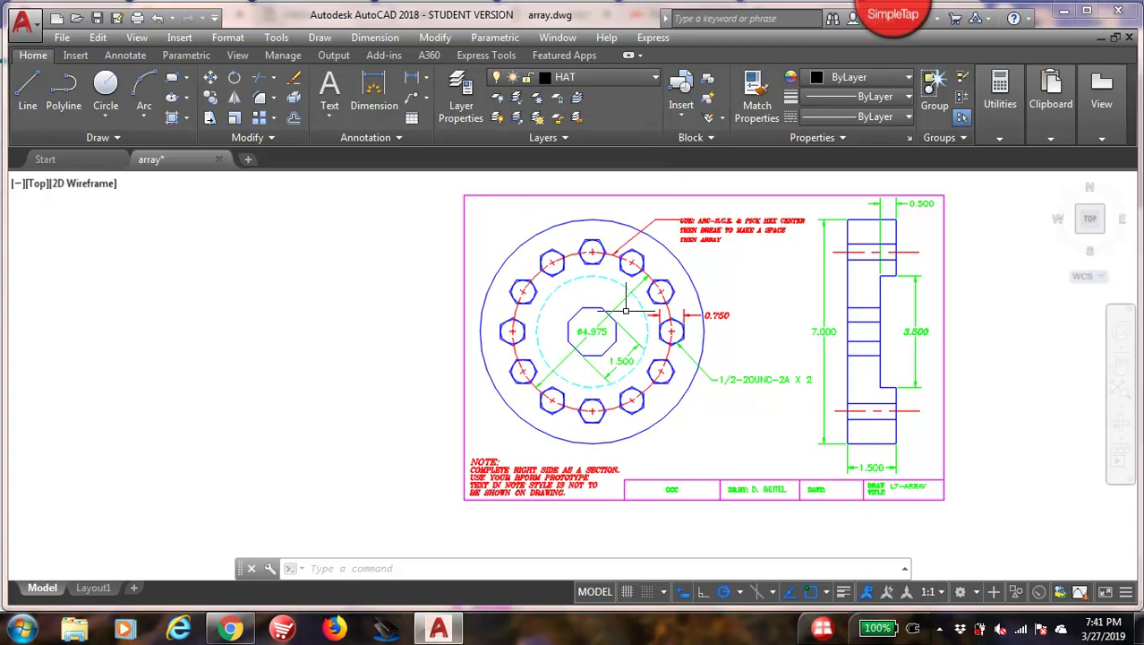
pyautogui.click(175, 119)
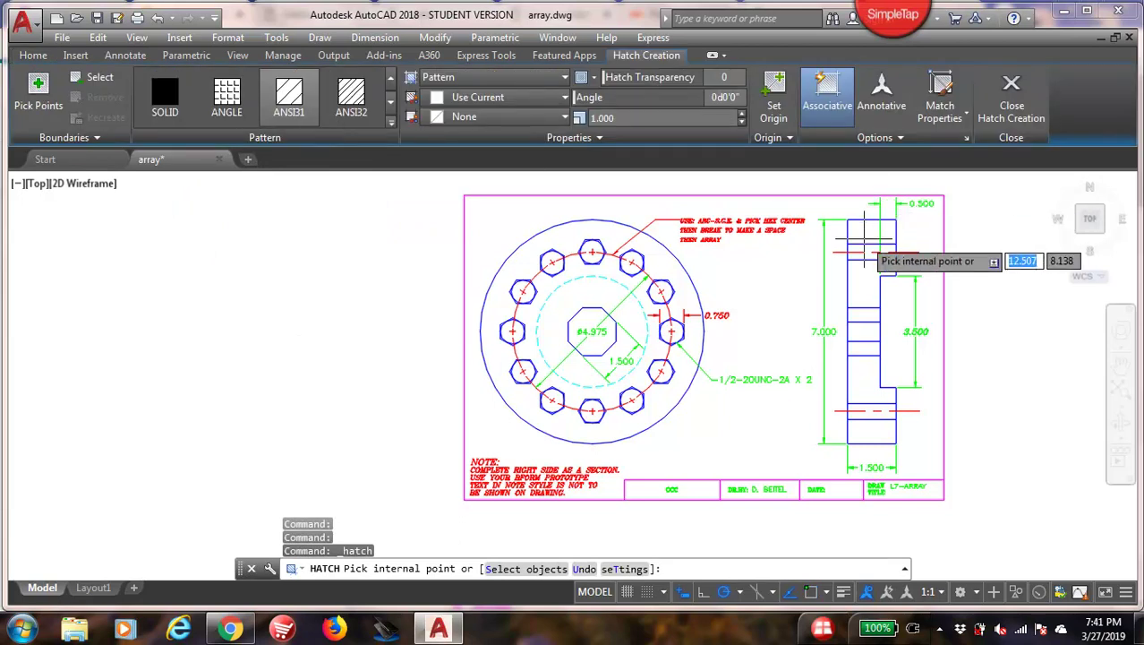
pyautogui.scroll(2, 864, 246)
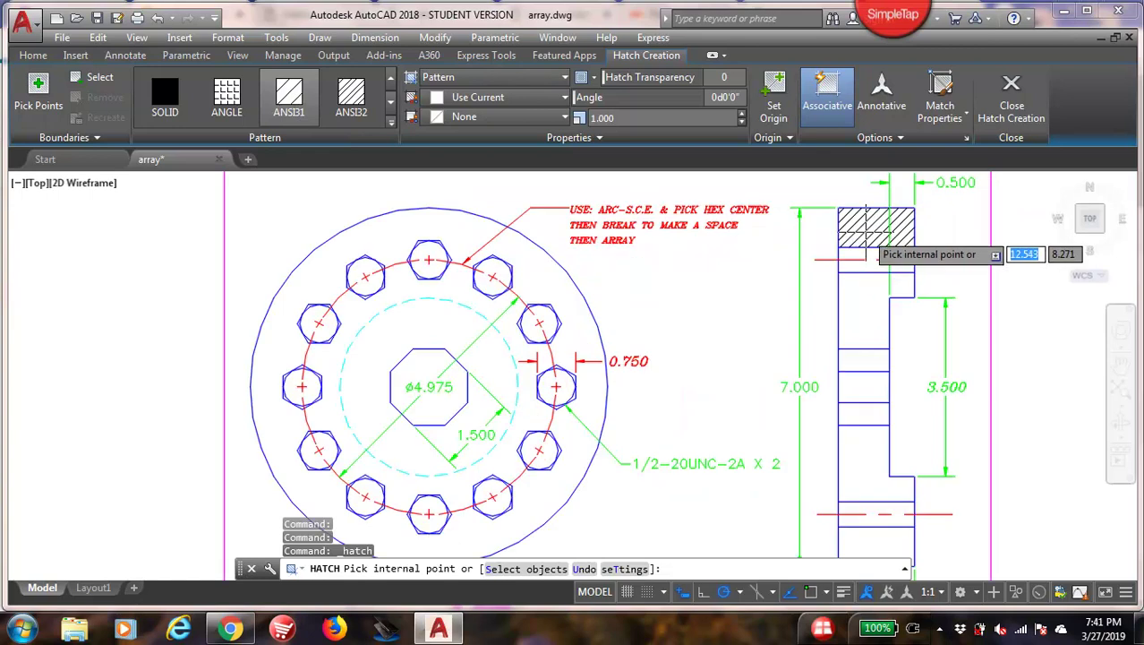
pyautogui.click(865, 231)
pyautogui.click(858, 308)
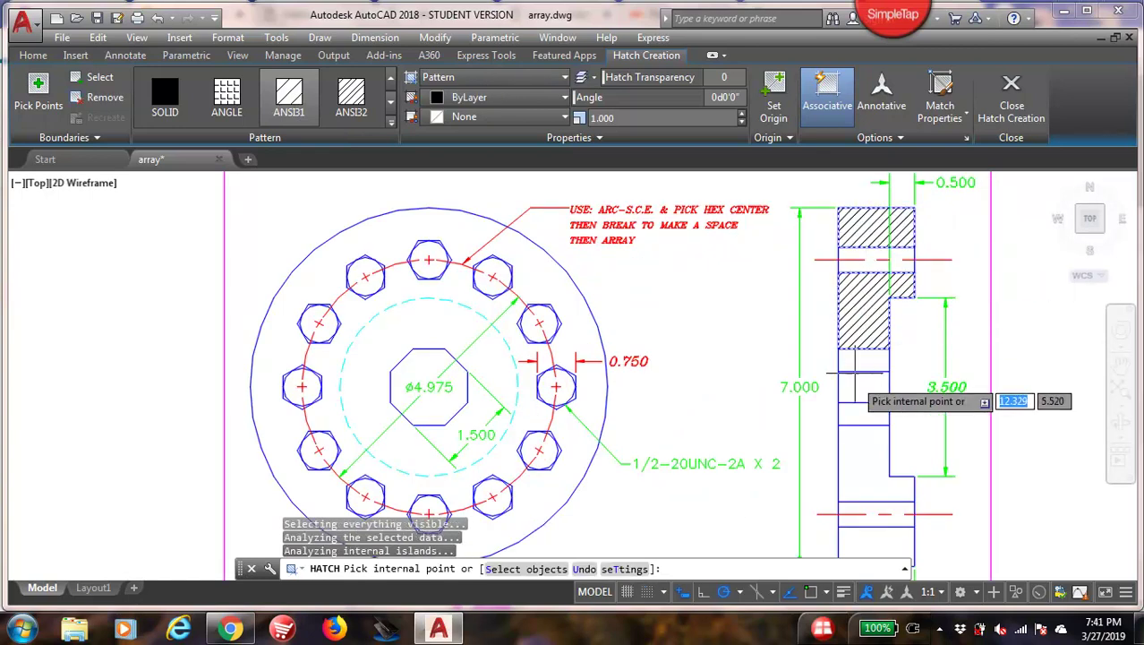
pyautogui.click(862, 483)
pyautogui.moveTo(865, 451); pyautogui.dragTo(849, 369, button='middle')
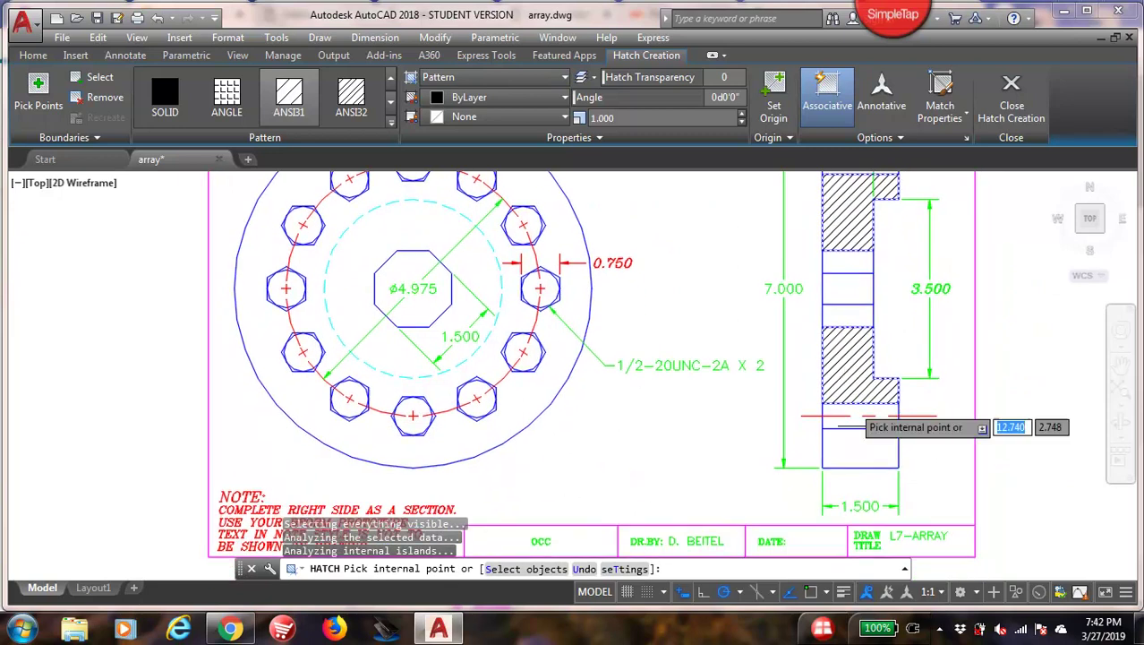
pyautogui.click(860, 440)
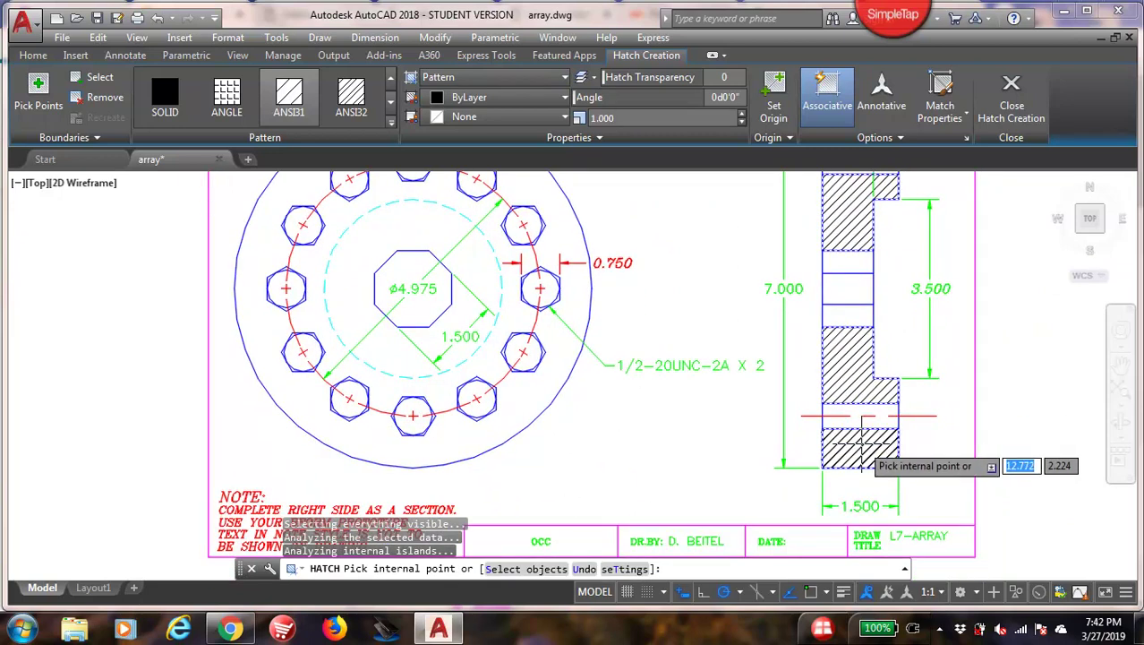
pyautogui.click(1013, 95)
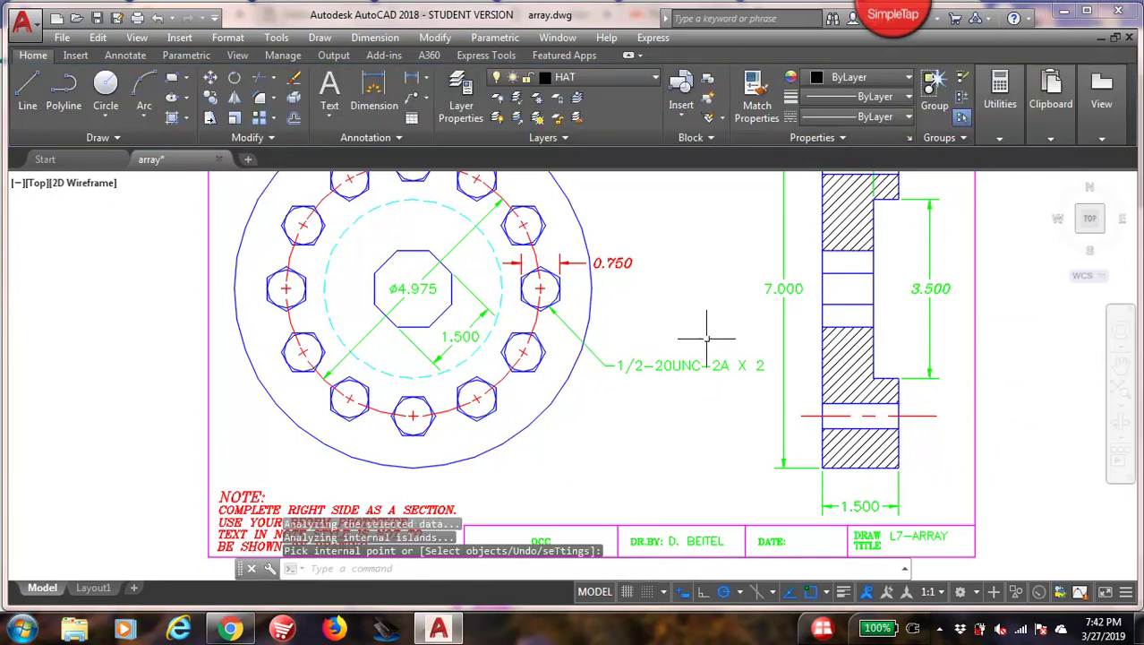
# Draw a vertical line across the side view's recess opening, joining its upper and lower outer corners
pyautogui.scroll(-4, 667, 276)
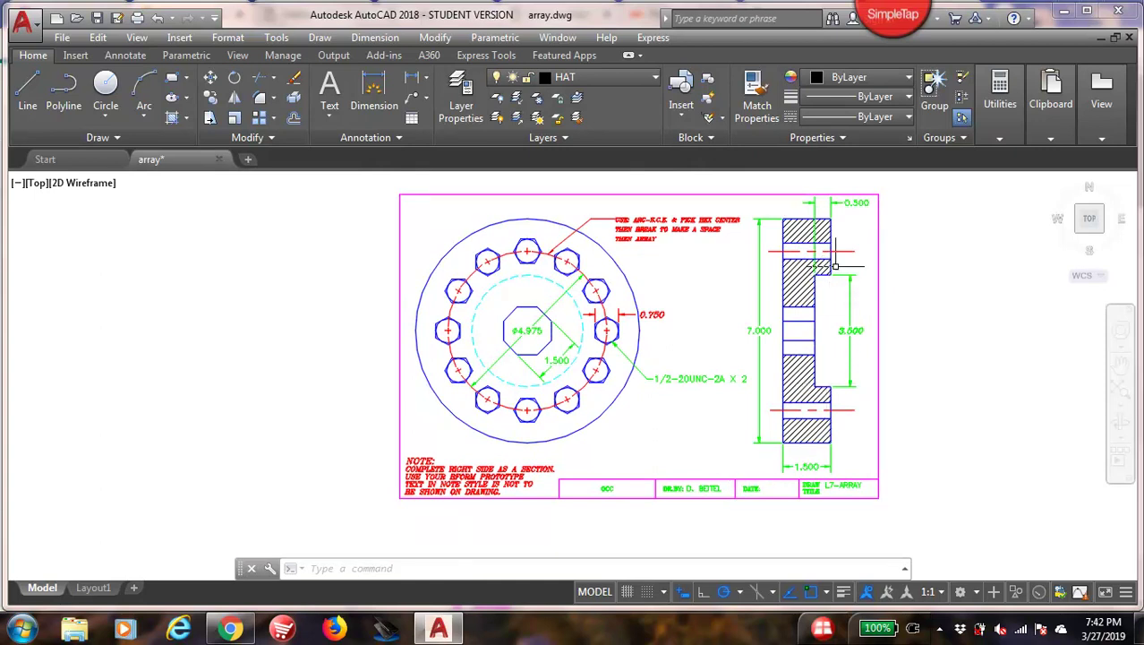
pyautogui.click(28, 89)
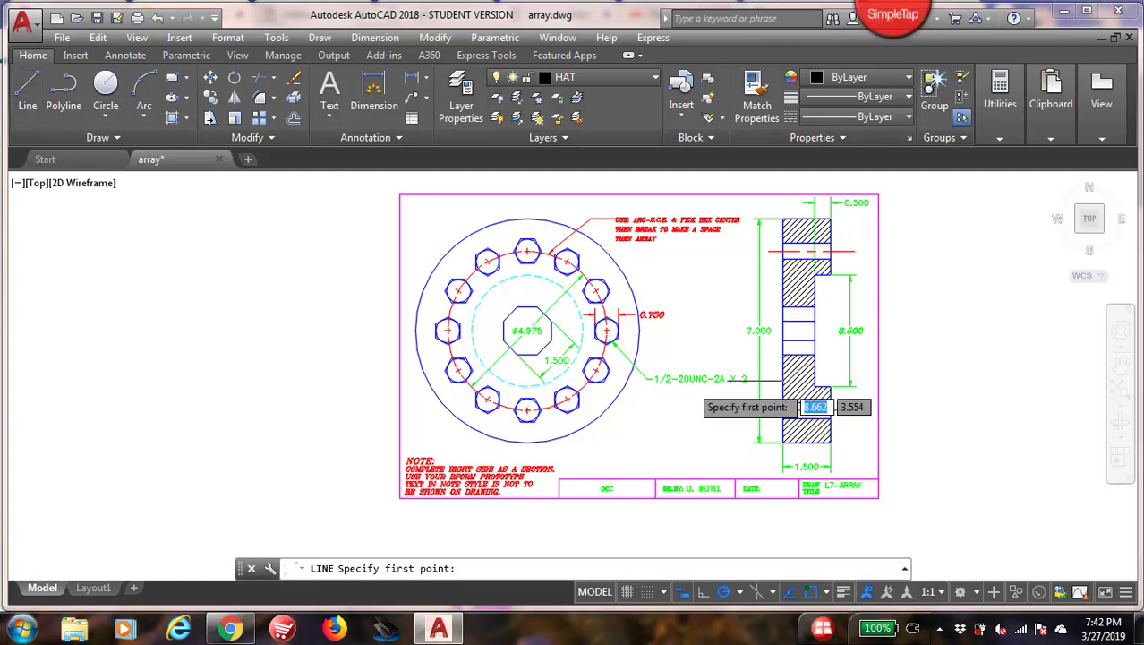
pyautogui.click(831, 274)
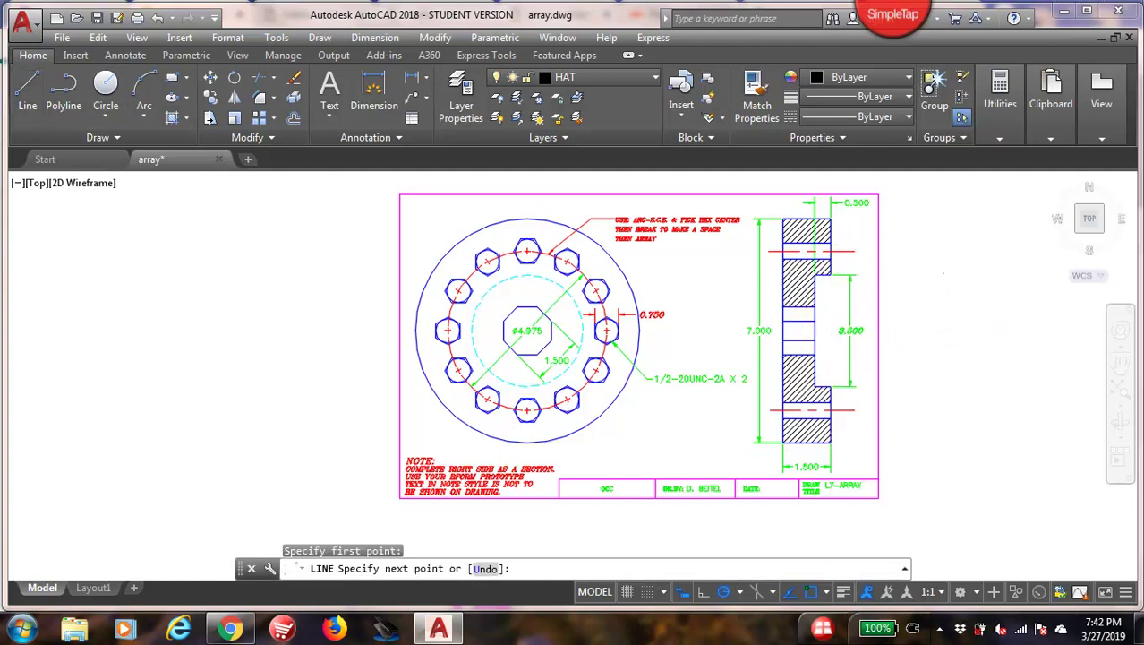
pyautogui.click(831, 387)
pyautogui.press('Escape')
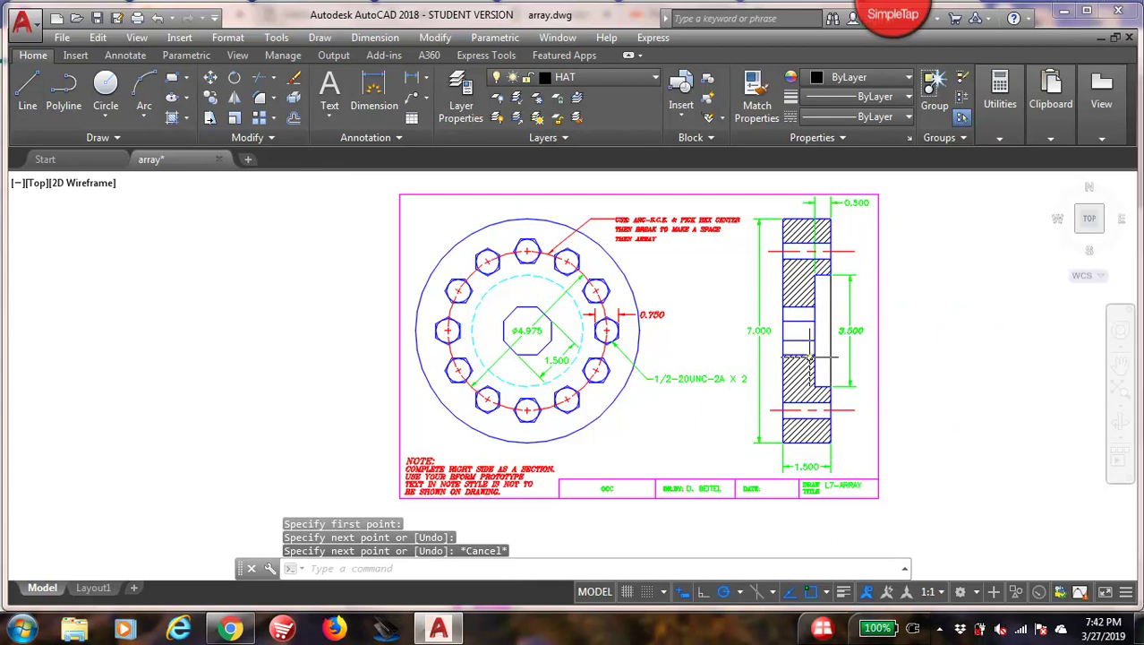
# Move the vertical line across the recess opening to the OBJ layer and clear the selection
pyautogui.click(831, 305)
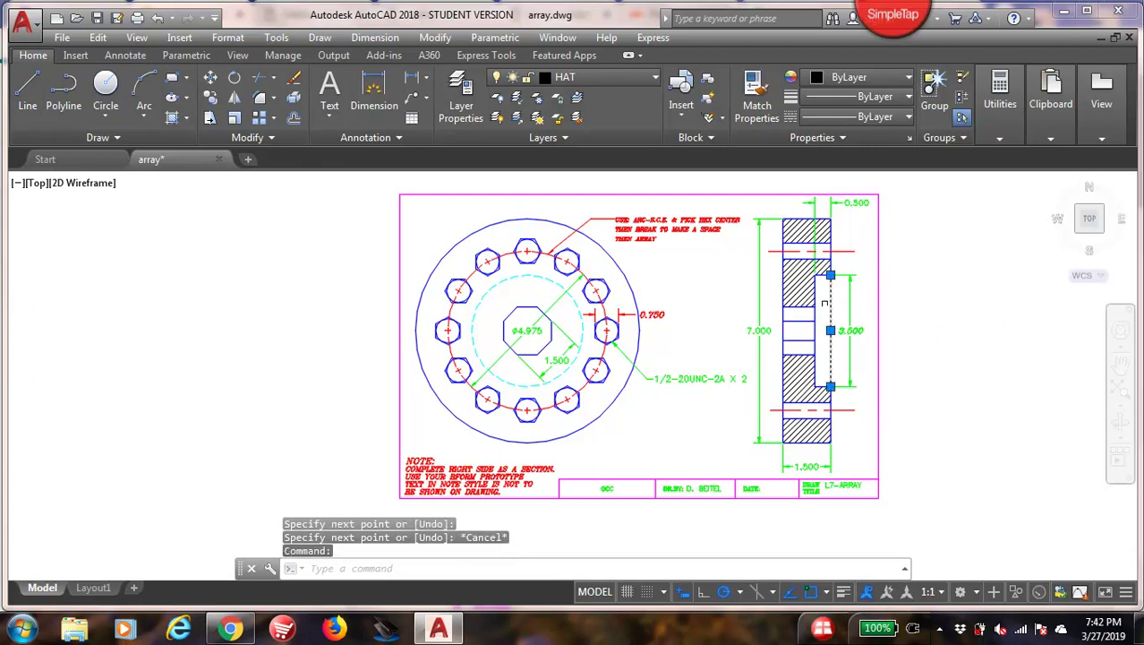
pyautogui.click(638, 77)
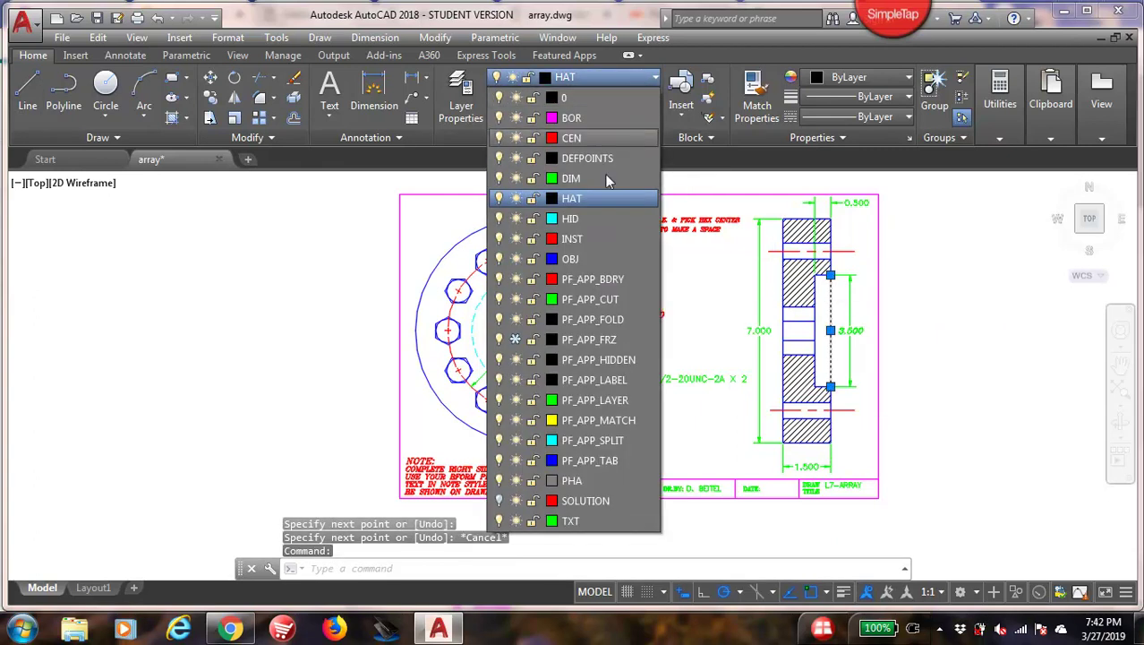
pyautogui.click(580, 260)
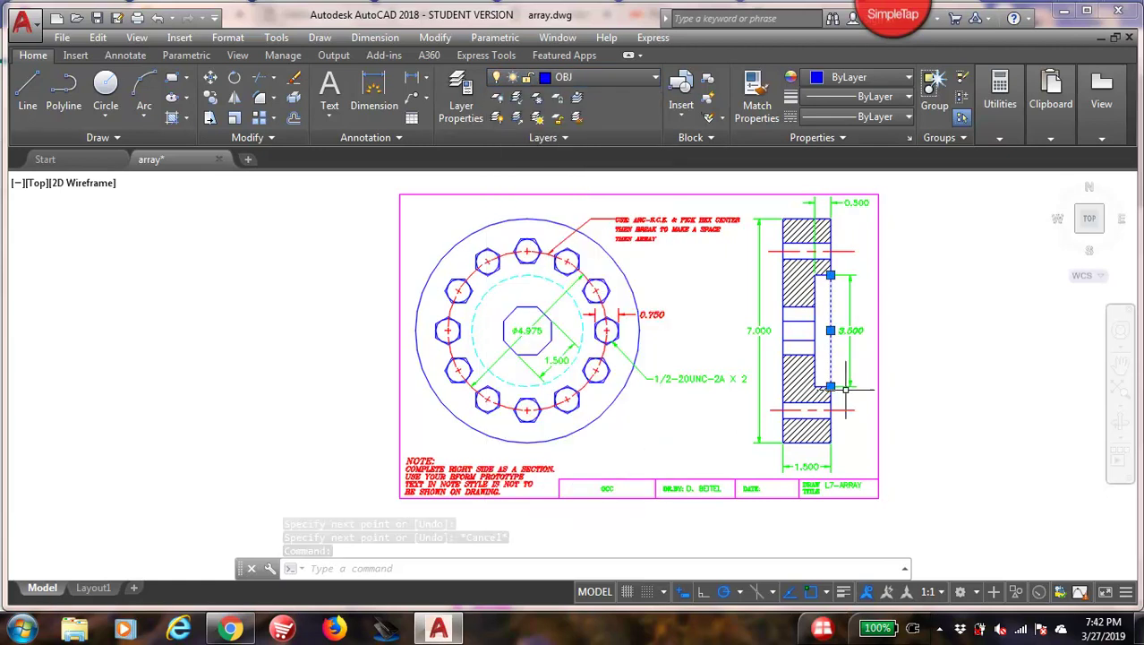
pyautogui.press('Escape')
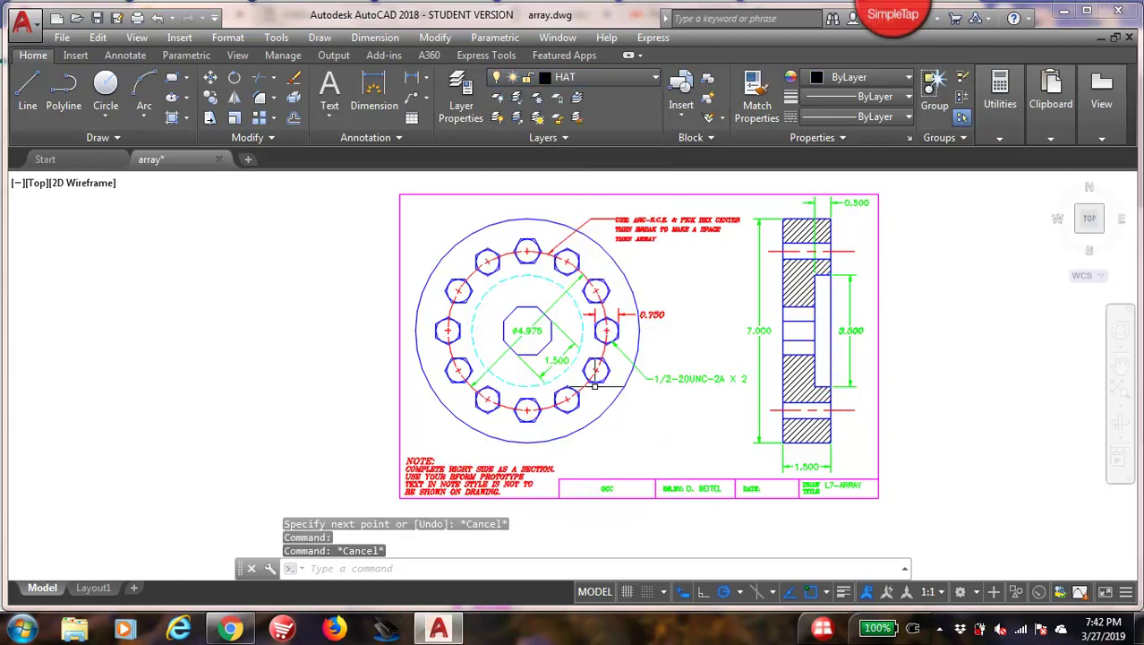
# On the PHA layer, draw a vertical cutting-plane line through the front view's center, past both edges, with a short leftward tail below
pyautogui.moveTo(505, 355); pyautogui.dragTo(564, 358, button='middle')
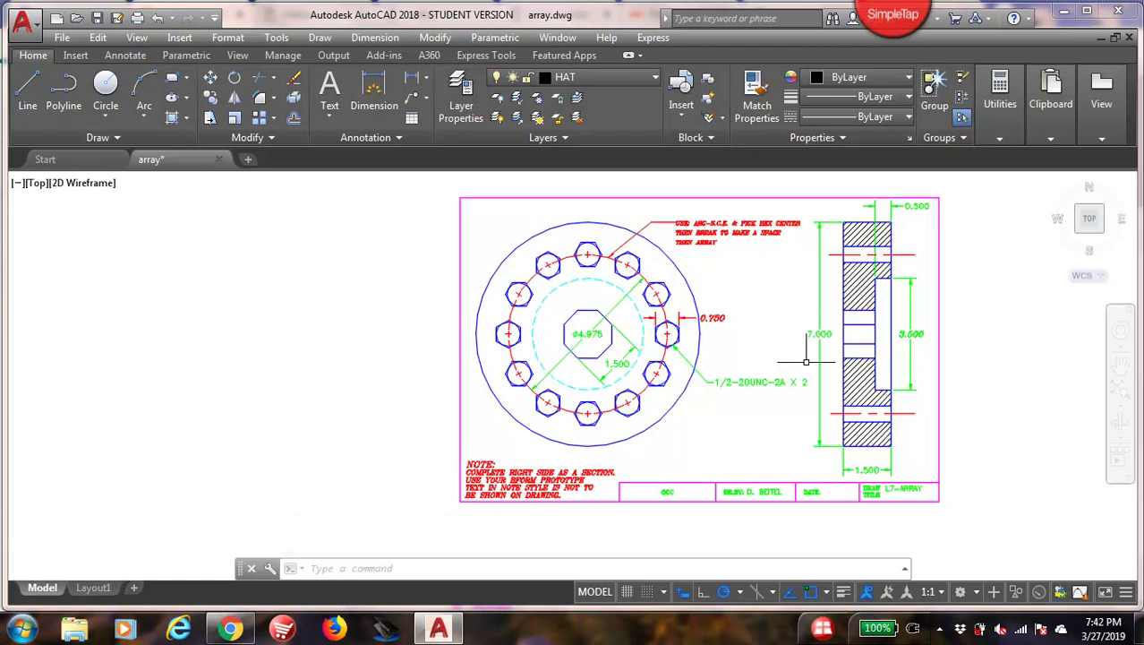
pyautogui.click(628, 77)
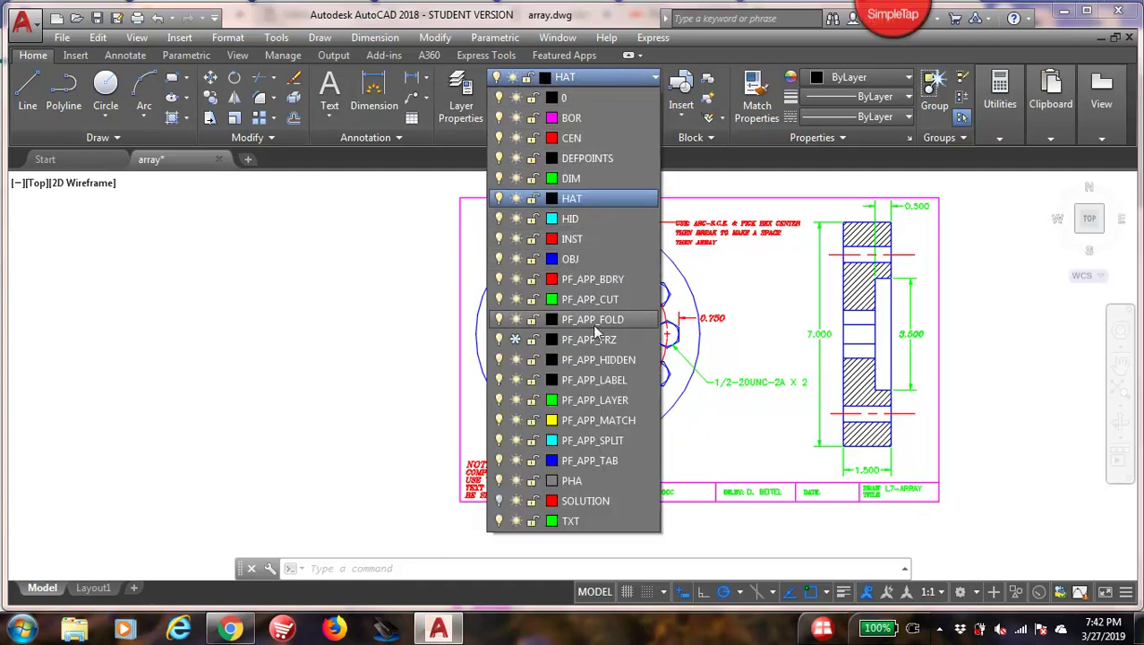
pyautogui.click(573, 481)
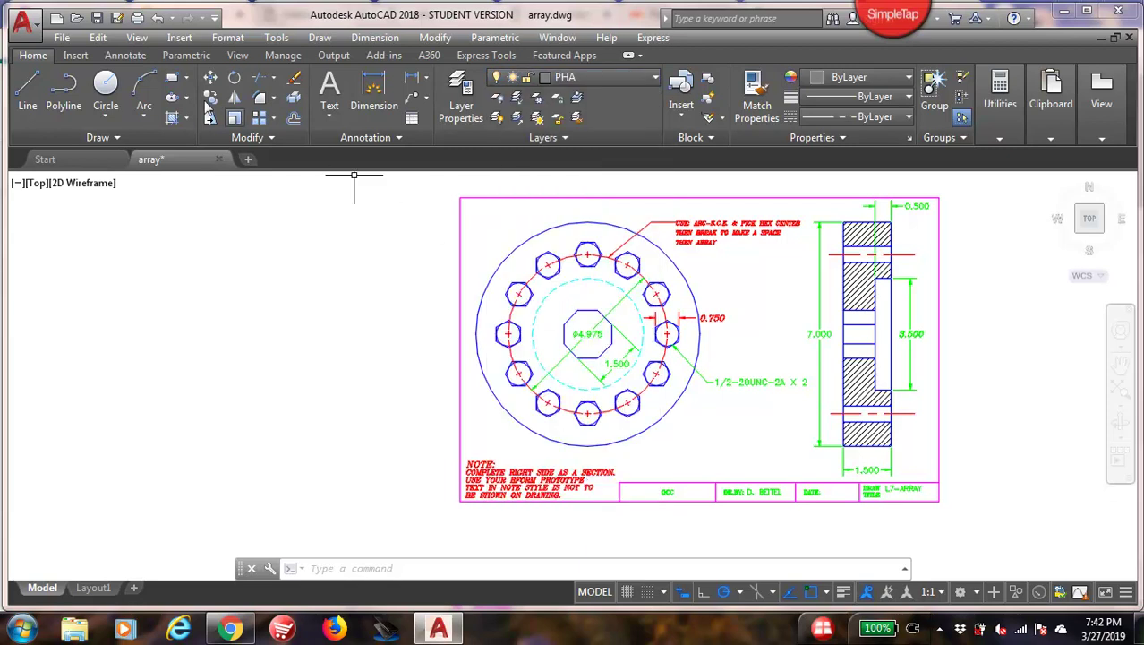
pyautogui.click(27, 99)
pyautogui.scroll(3, 571, 330)
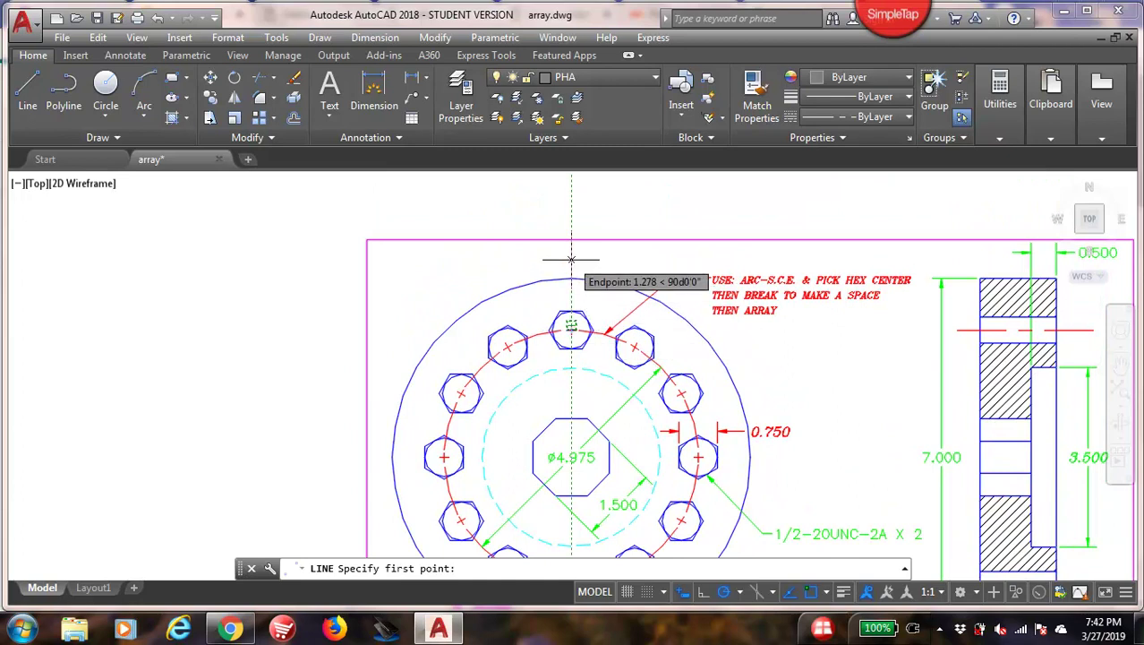
pyautogui.click(572, 259)
pyautogui.moveTo(570, 410); pyautogui.dragTo(582, 281, button='middle')
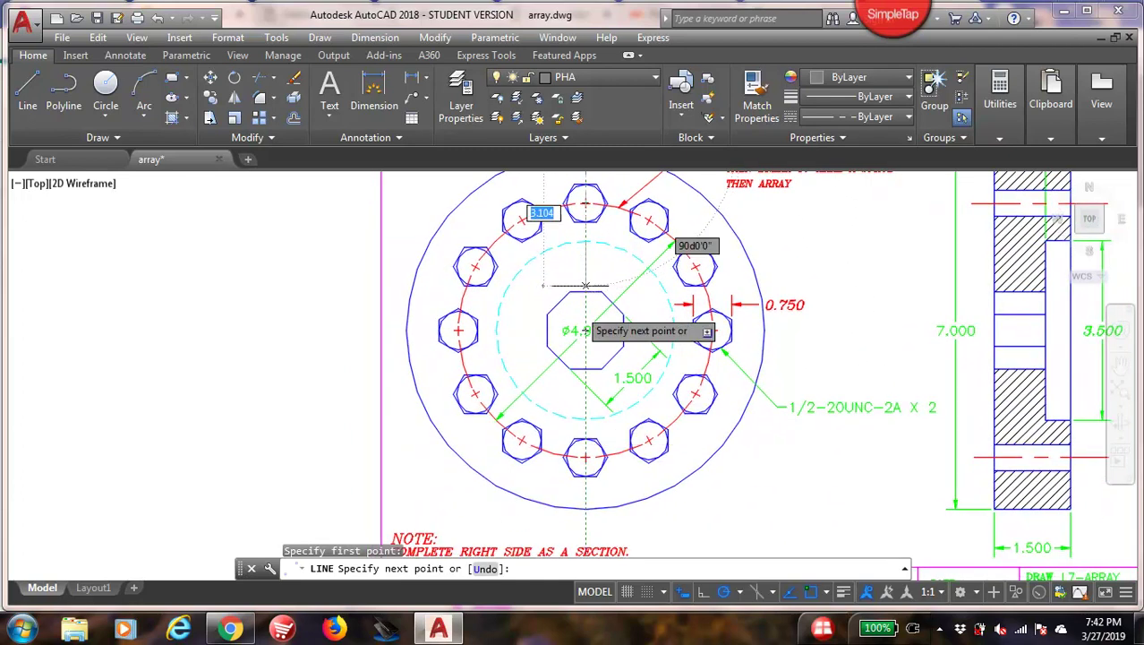
pyautogui.click(586, 535)
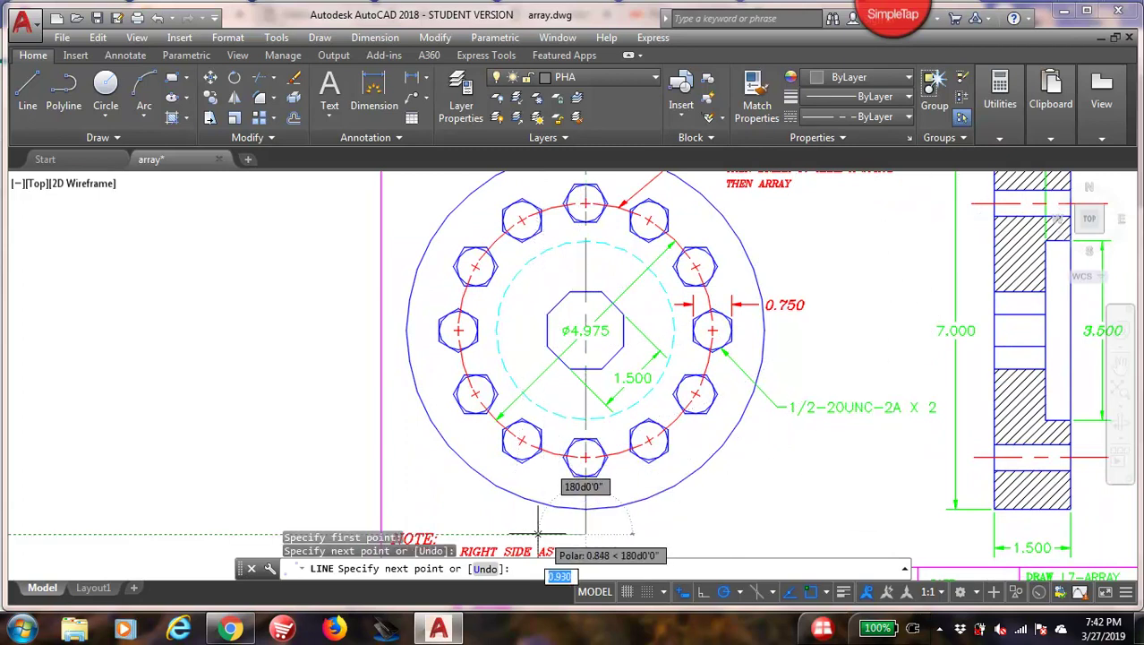
pyautogui.click(542, 534)
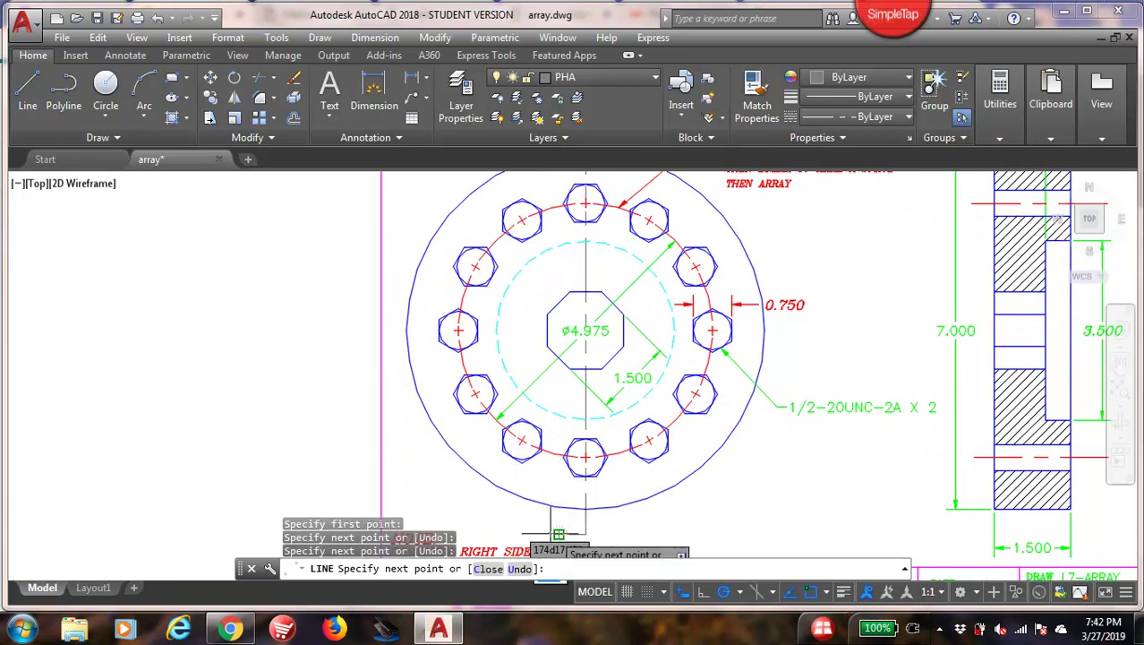
pyautogui.press('Return')
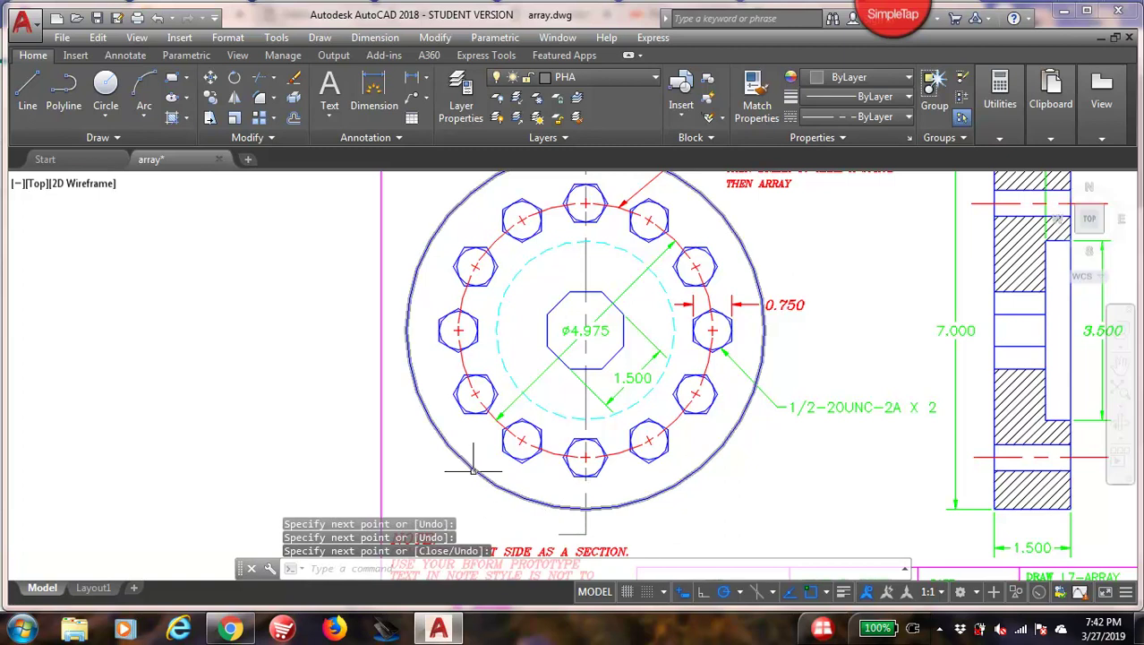
# Copy the short horizontal tail from the cutting-plane line's lower end to its upper end
pyautogui.click(211, 97)
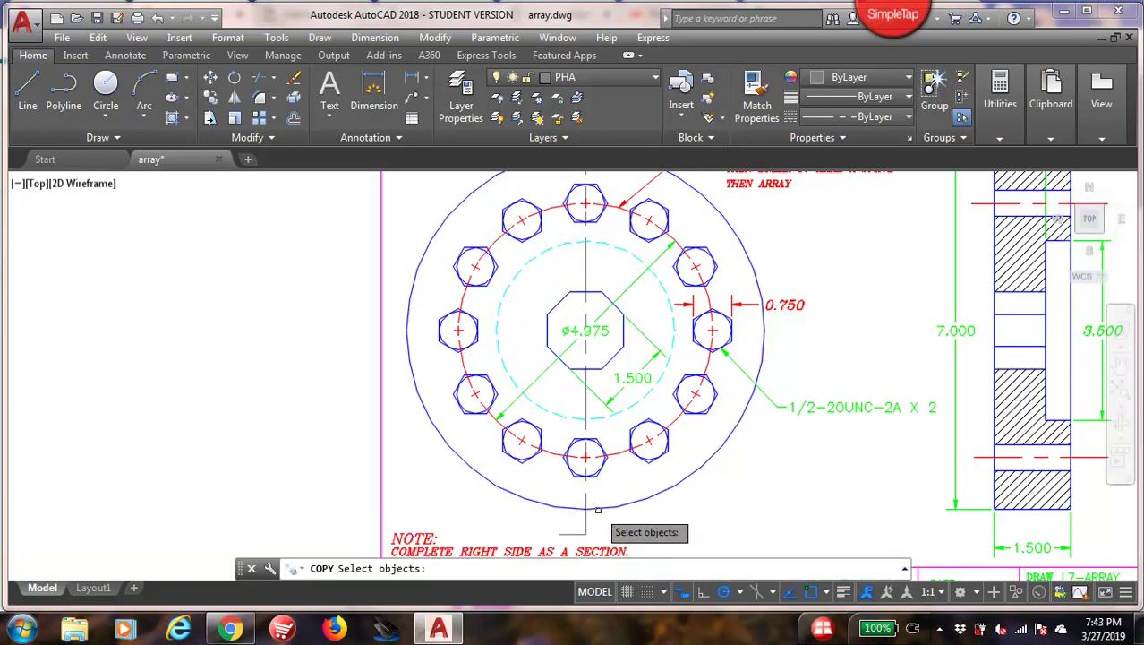
pyautogui.click(576, 533)
pyautogui.press('Return')
pyautogui.click(585, 534)
pyautogui.moveTo(584, 300); pyautogui.dragTo(565, 442, button='middle')
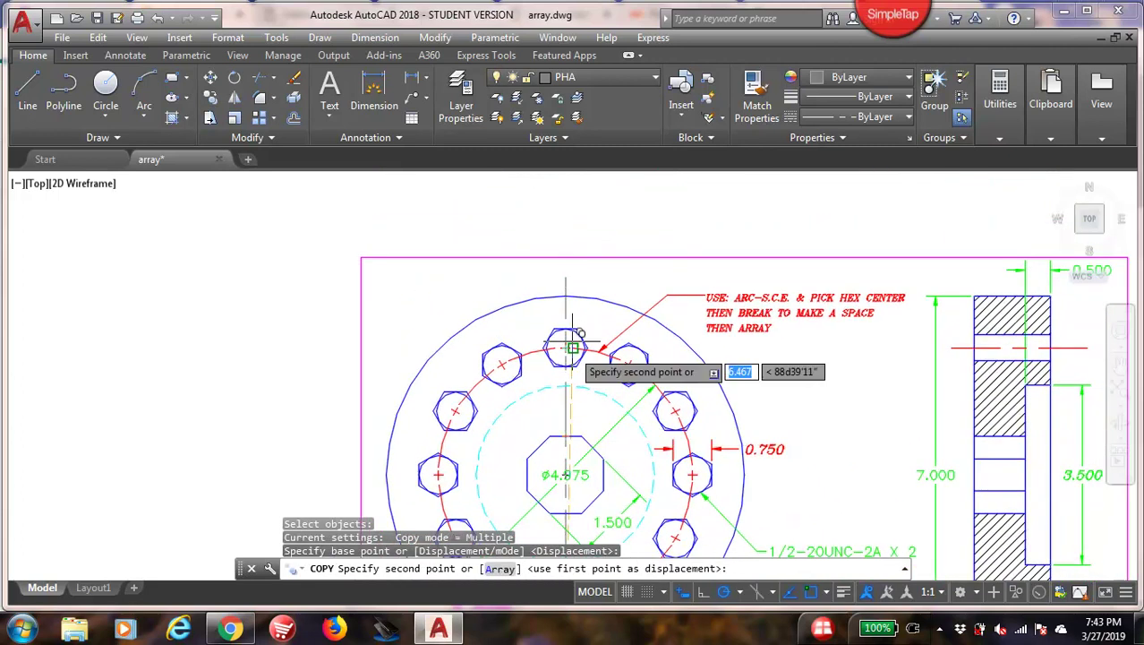
pyautogui.click(565, 276)
pyautogui.press('Escape')
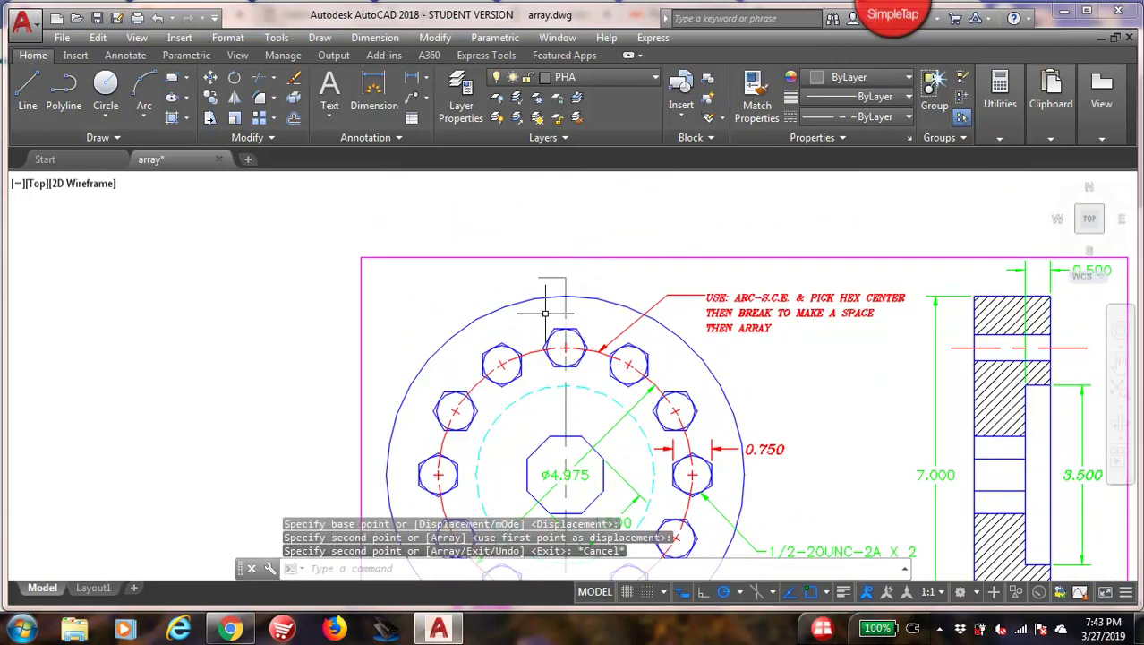
# Turn on the display of lineweights in the drawing
pyautogui.scroll(4, 536, 296)
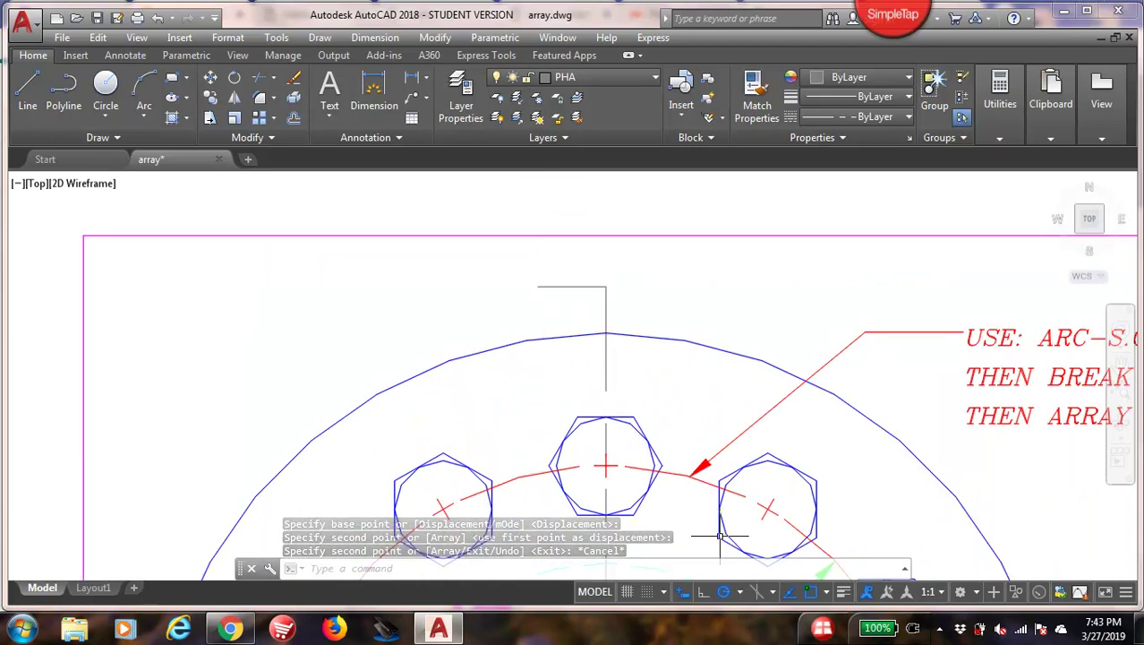
pyautogui.click(843, 593)
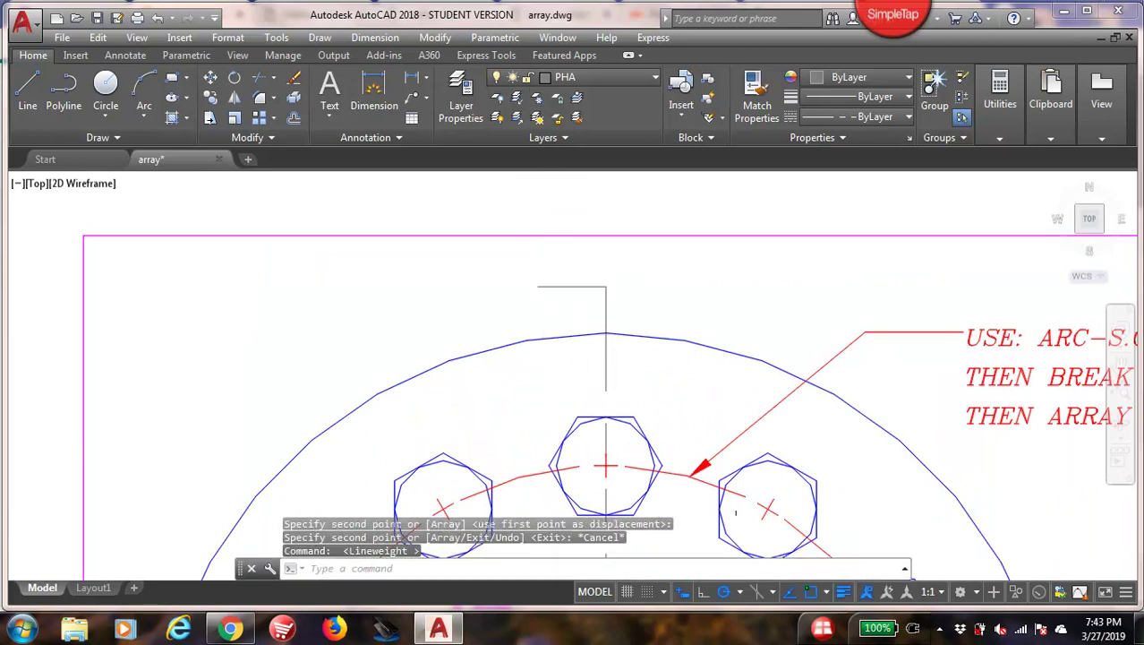
pyautogui.scroll(-2, 577, 320)
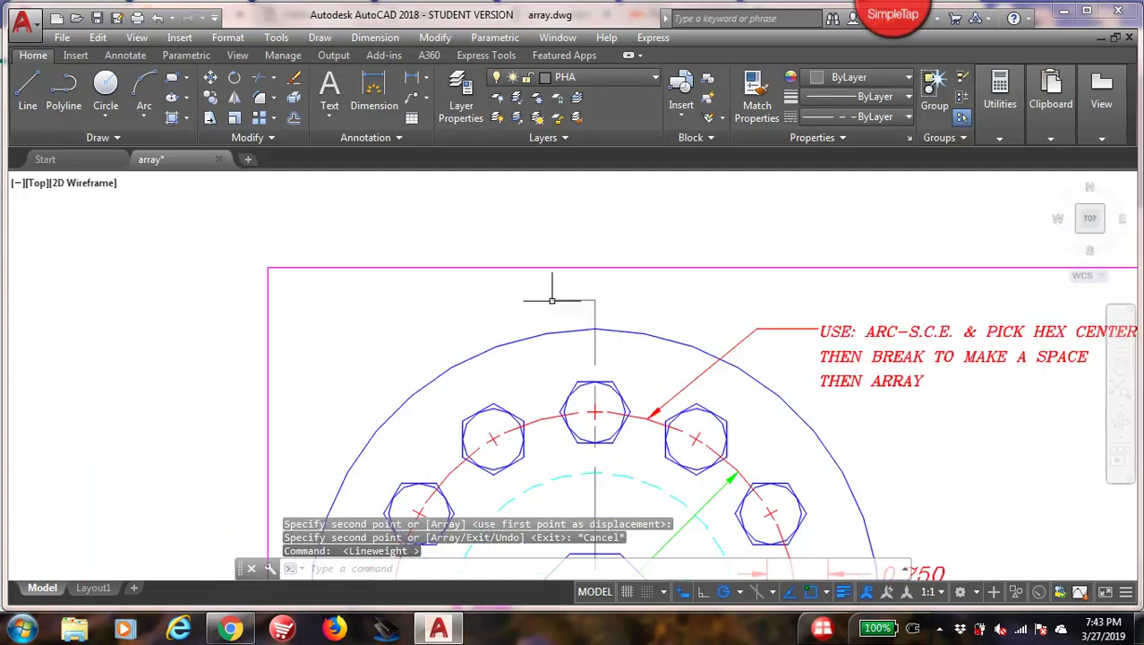
# Set the OBJ layer's lineweight to 0.60 mm
pyautogui.click(459, 105)
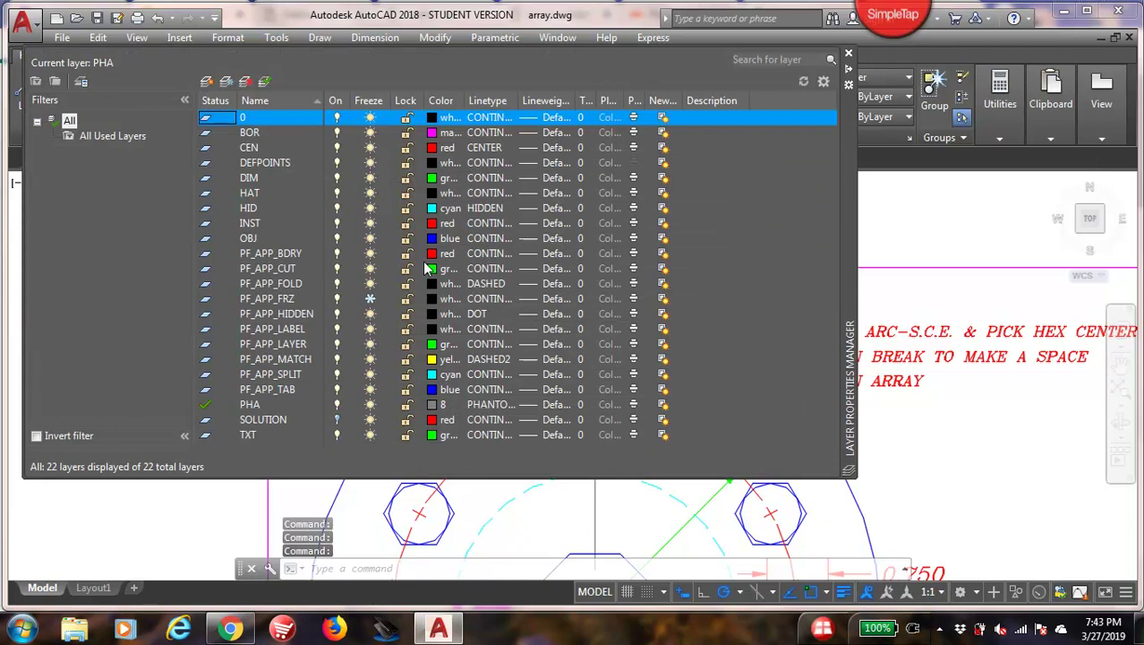
pyautogui.click(252, 239)
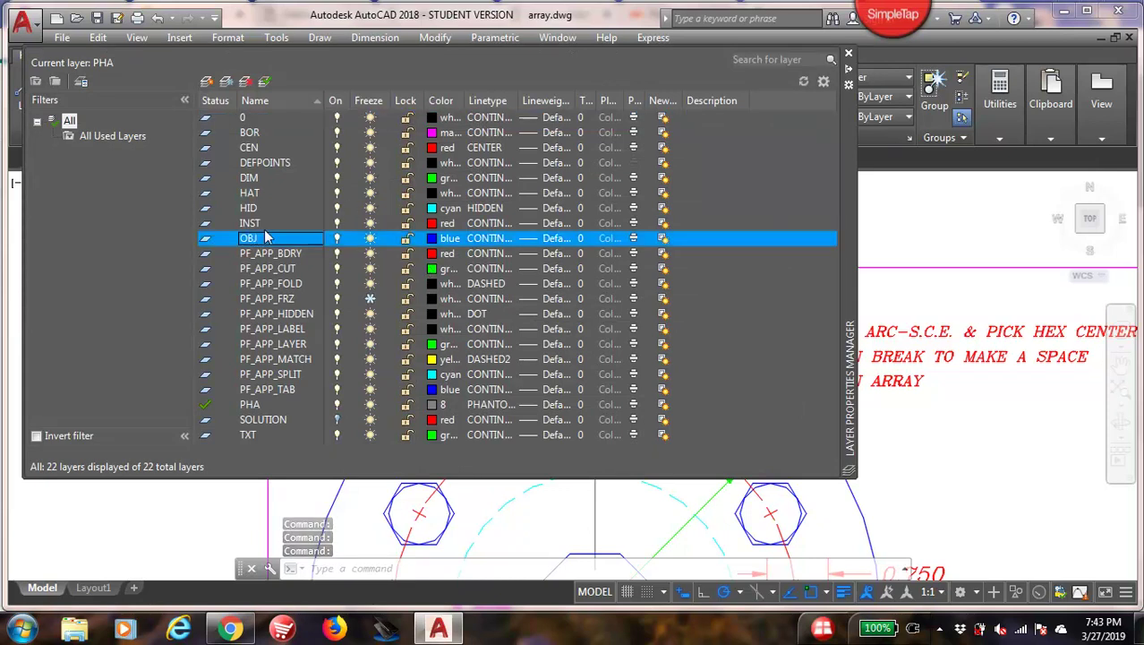
pyautogui.click(549, 244)
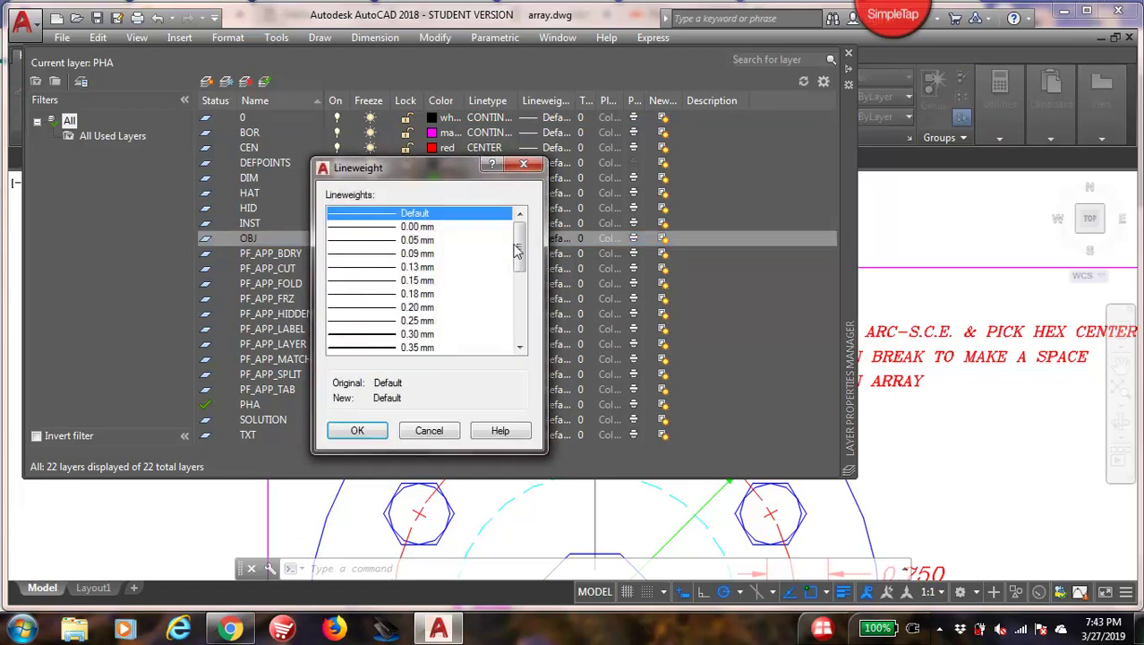
pyautogui.scroll(-1, 523, 260)
pyautogui.scroll(-2, 526, 262)
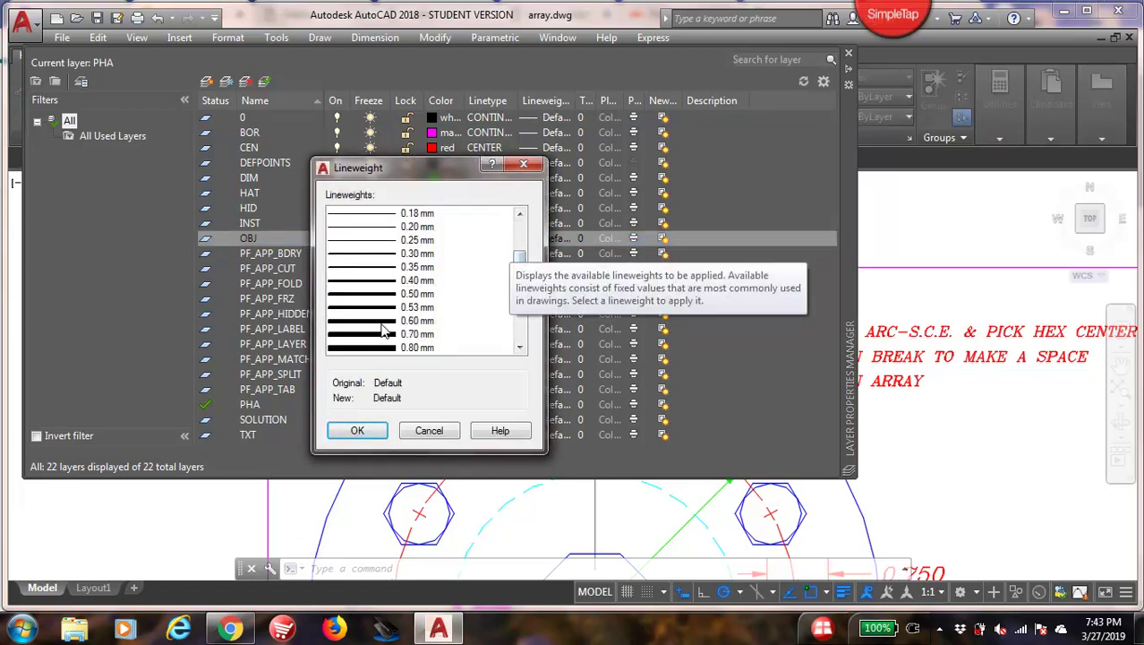
pyautogui.click(381, 322)
pyautogui.click(357, 431)
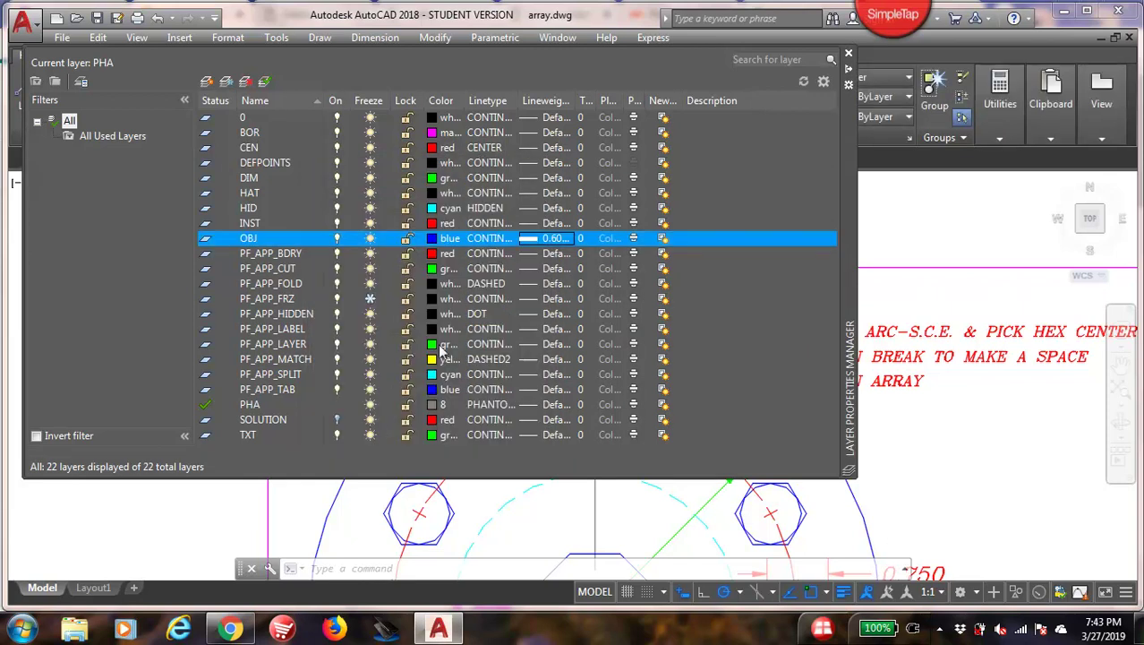
# Set the CEN layer's lineweight to 0.30 mm
pyautogui.click(250, 149)
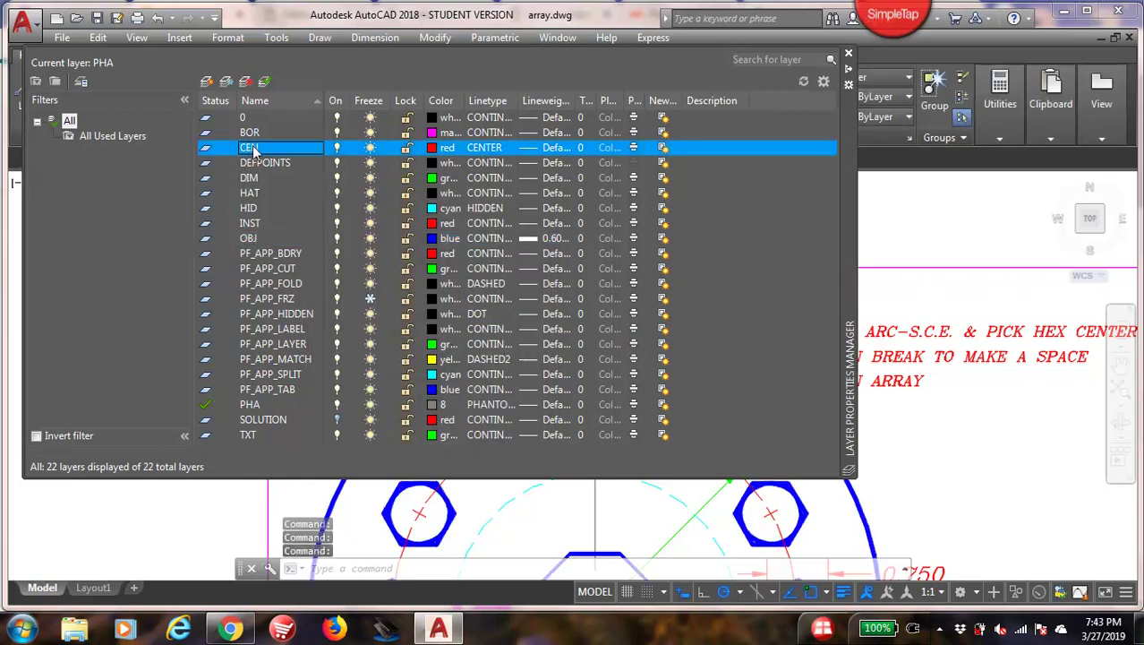
pyautogui.click(541, 152)
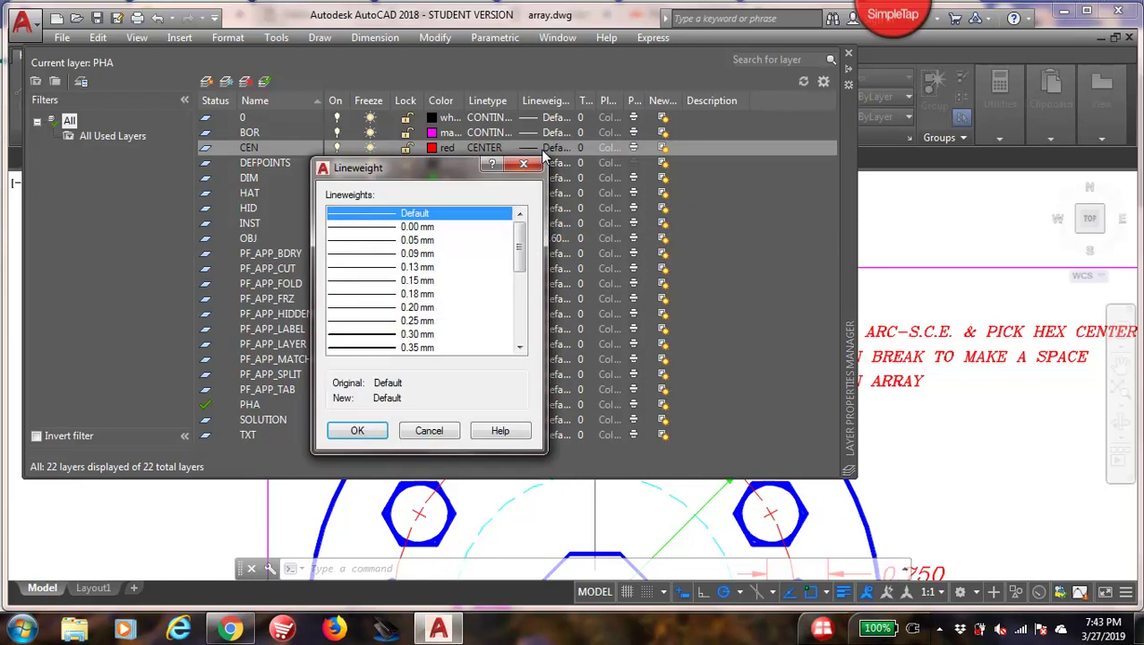
pyautogui.click(373, 335)
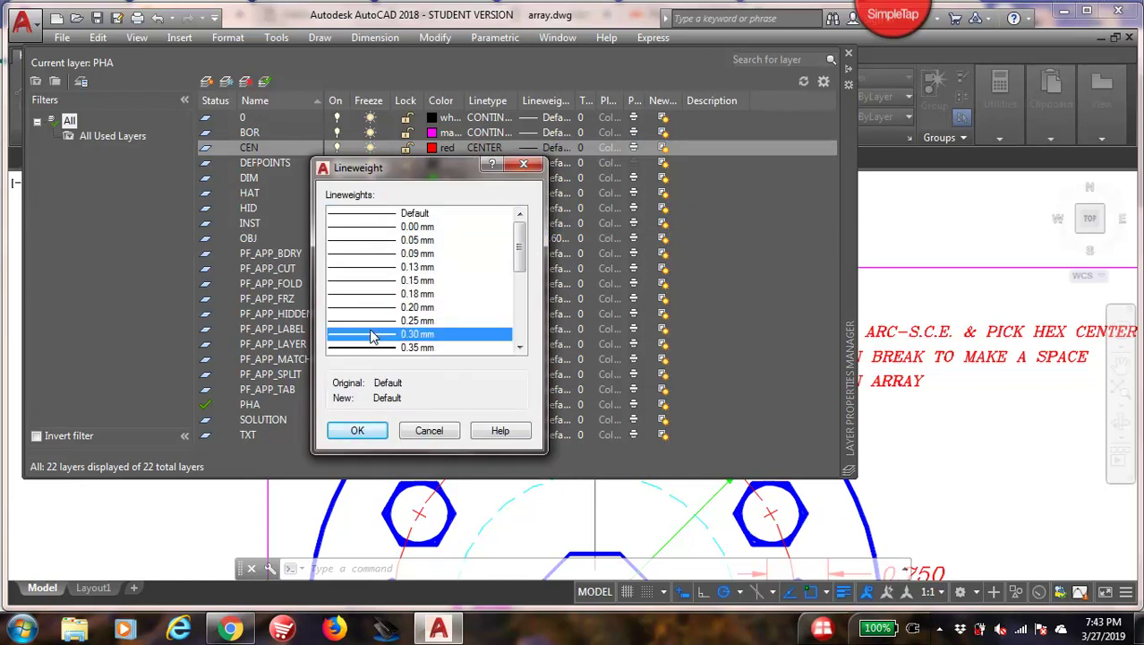
pyautogui.click(357, 431)
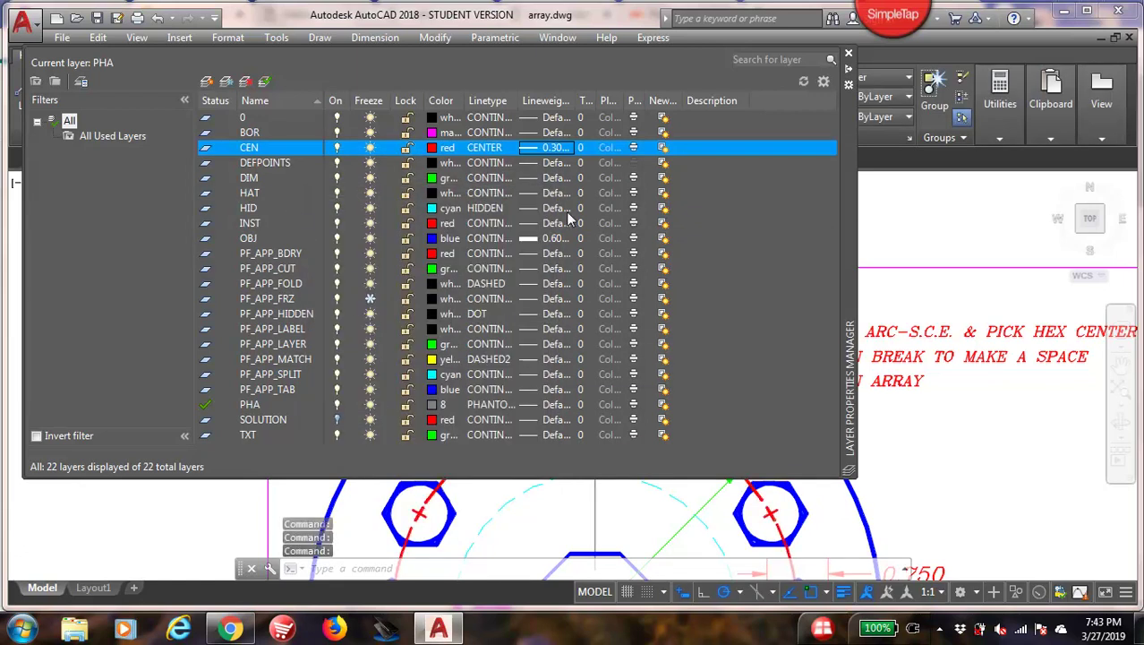
# Set the HID layer's lineweight to 0.30 mm, keeping its HIDDEN linetype
pyautogui.click(483, 207)
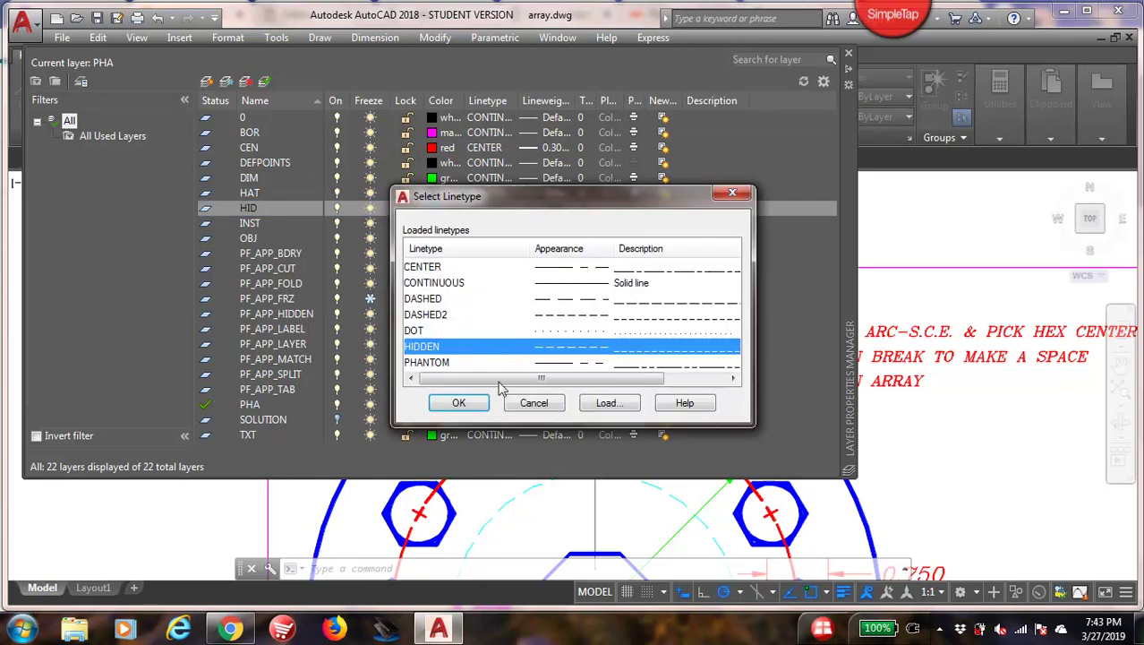
pyautogui.click(532, 404)
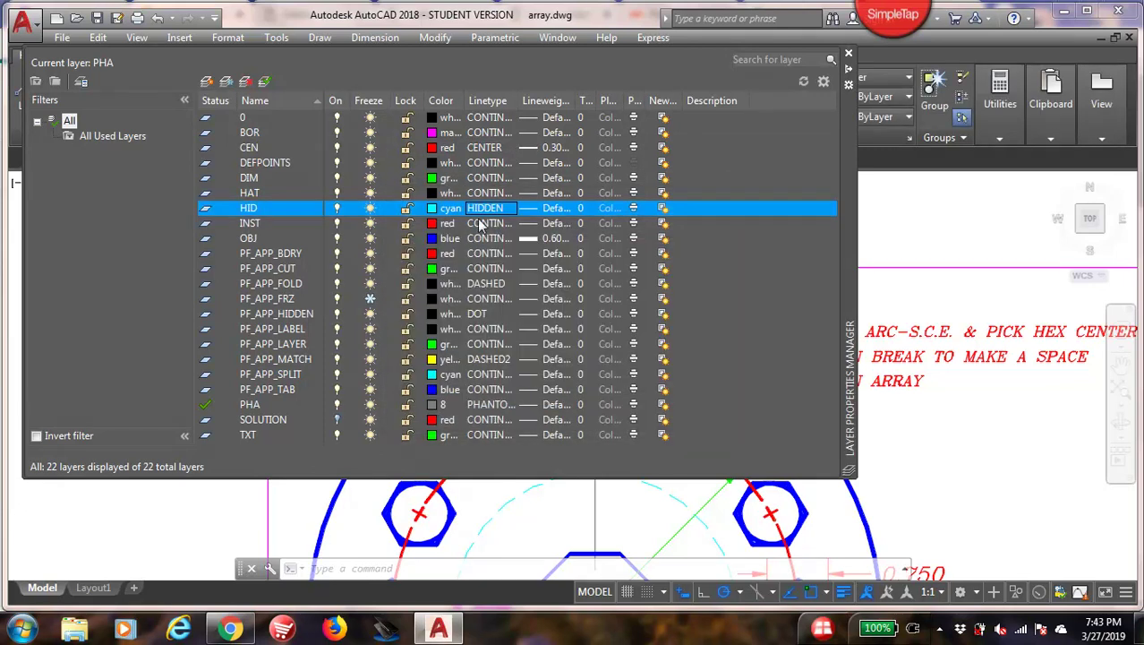
pyautogui.click(550, 210)
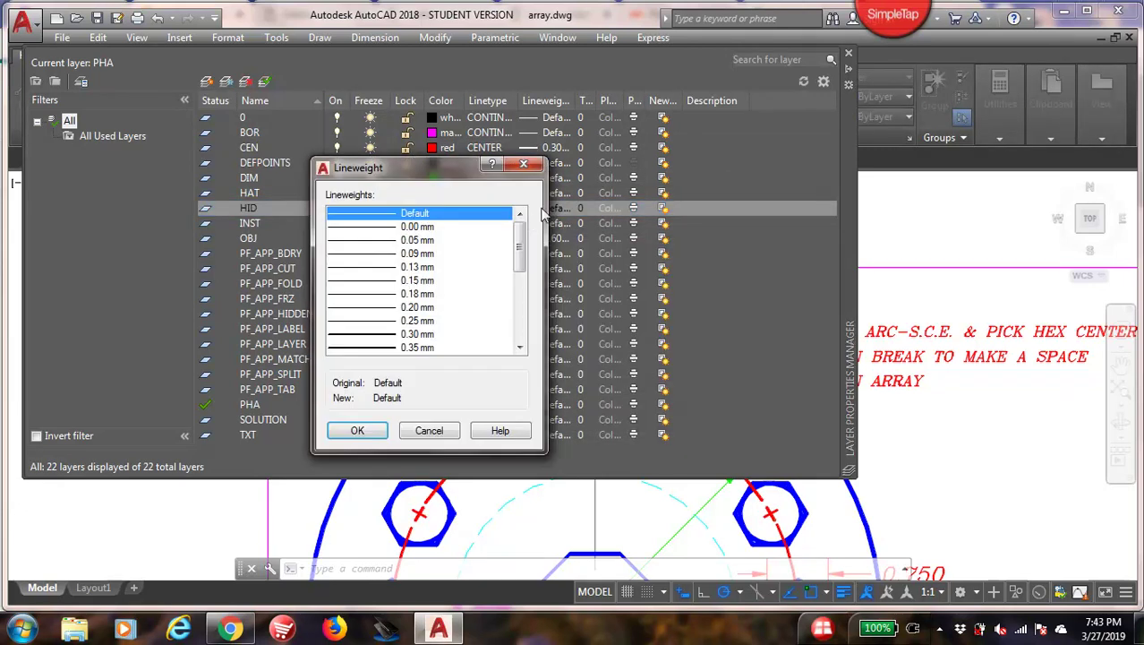
pyautogui.click(357, 325)
pyautogui.click(363, 335)
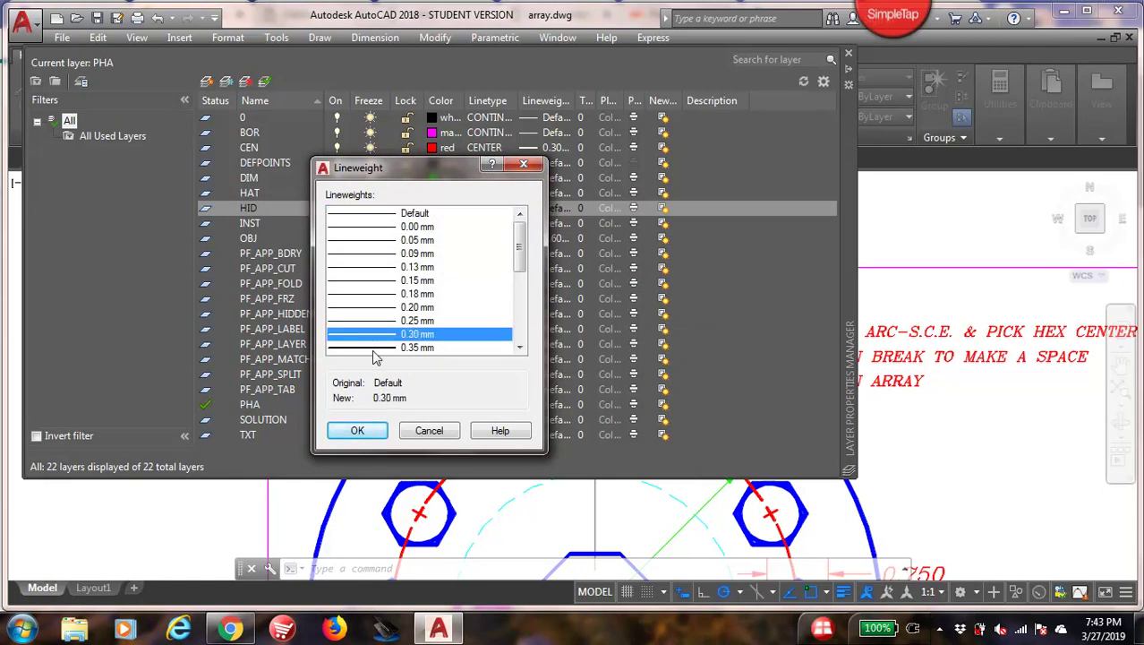
pyautogui.click(357, 430)
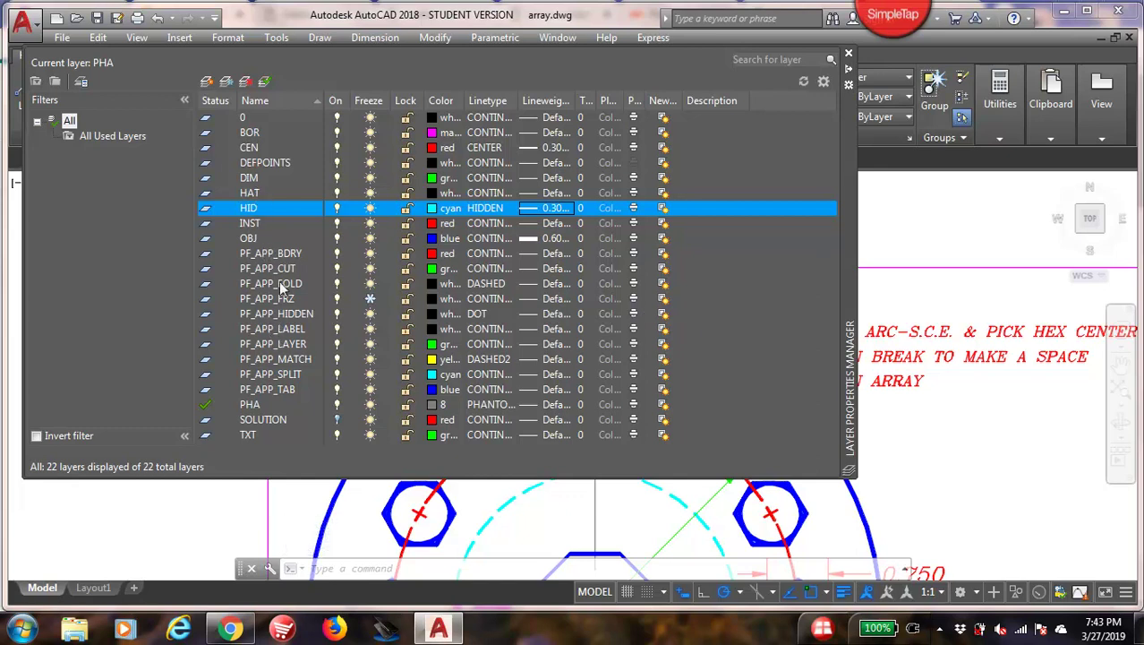
# Set the PHA layer's lineweight to 0.70 mm and close the layer properties
pyautogui.click(261, 406)
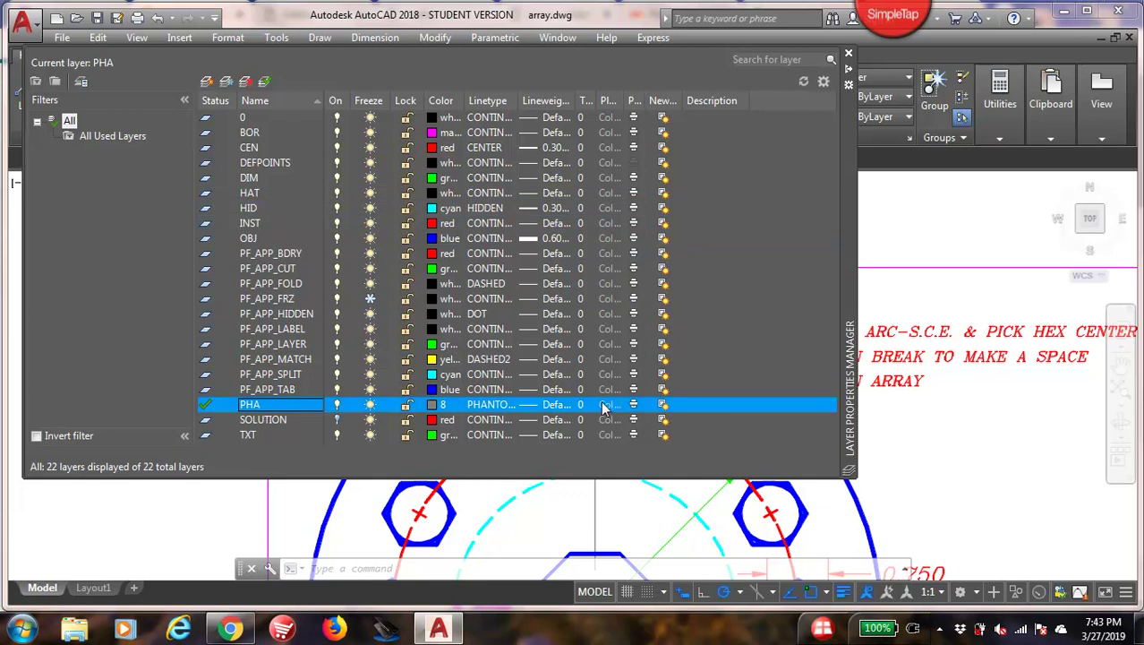
pyautogui.click(546, 407)
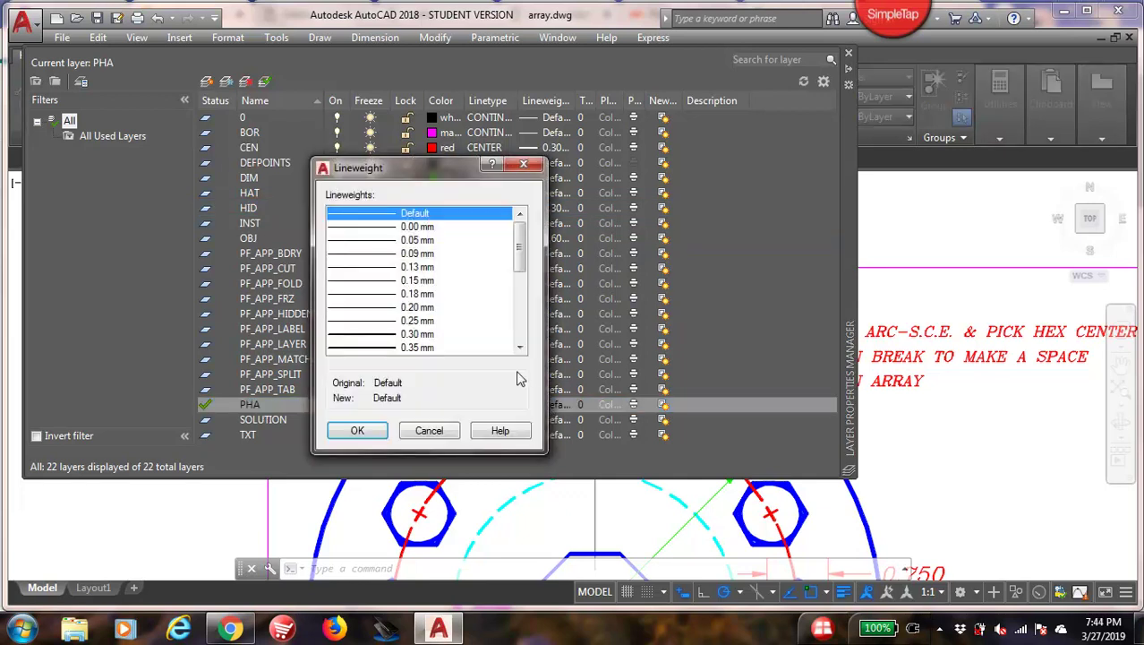
pyautogui.moveTo(519, 248); pyautogui.dragTo(522, 279)
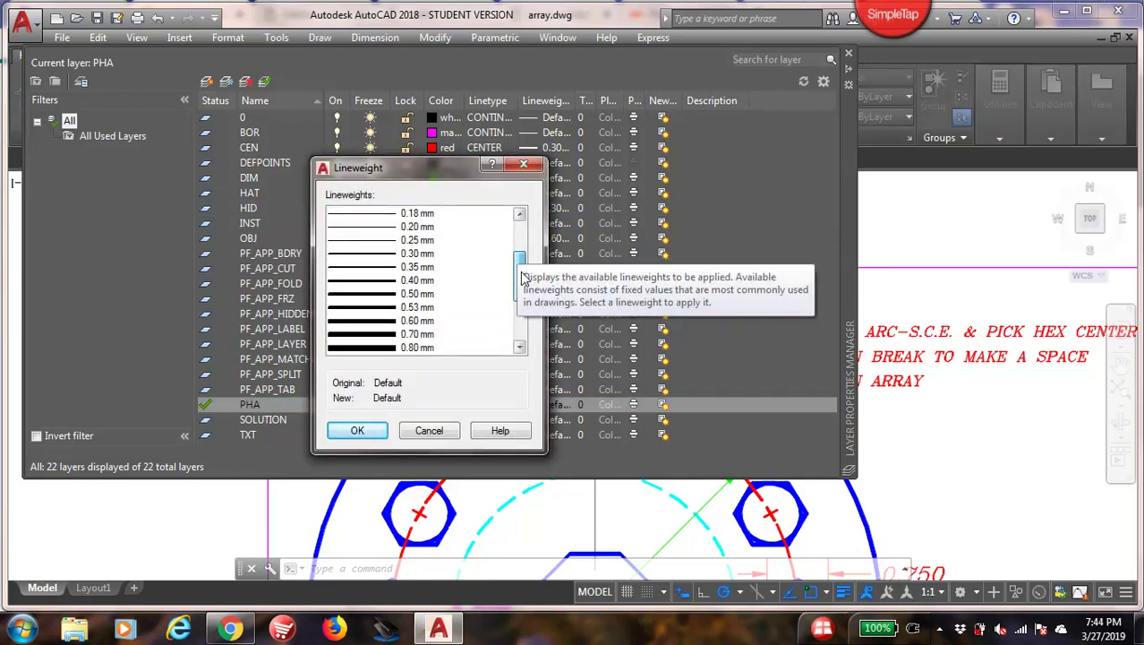
pyautogui.click(383, 336)
pyautogui.click(371, 430)
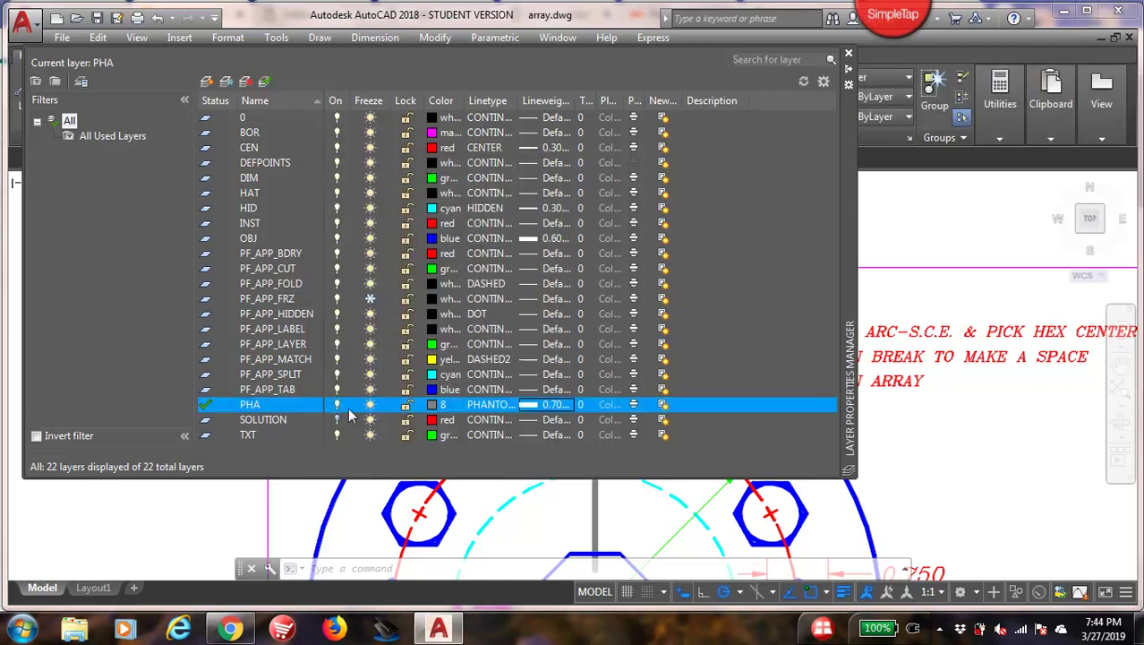
pyautogui.click(849, 53)
# Draw the upper half of an arrowhead at the free end of the upper cutting-plane leg, with a short vertical line and a sloping line to the tip
pyautogui.moveTo(614, 390); pyautogui.dragTo(631, 263, button='middle')
pyautogui.scroll(-2, 661, 320)
pyautogui.moveTo(672, 377)
pyautogui.mouseDown(button='middle')
pyautogui.moveTo(638, 319)
pyautogui.moveTo(631, 342)
pyautogui.moveTo(590, 340)
pyautogui.moveTo(607, 353)
pyautogui.mouseUp(button='middle')
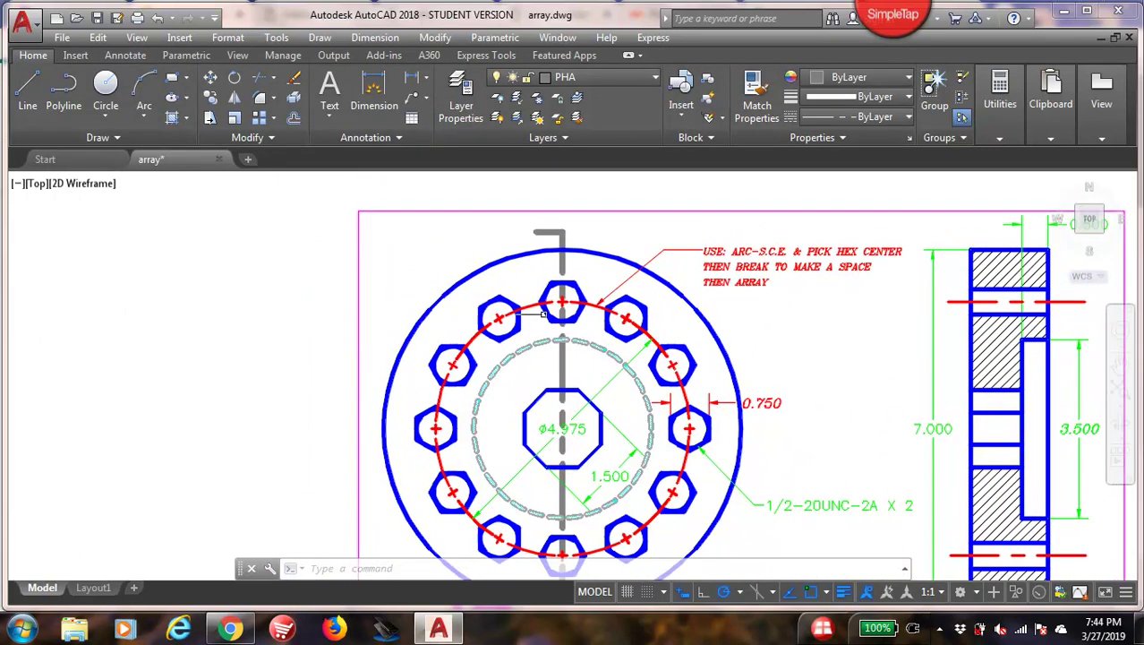
pyautogui.scroll(4, 510, 219)
pyautogui.click(30, 87)
pyautogui.click(575, 255)
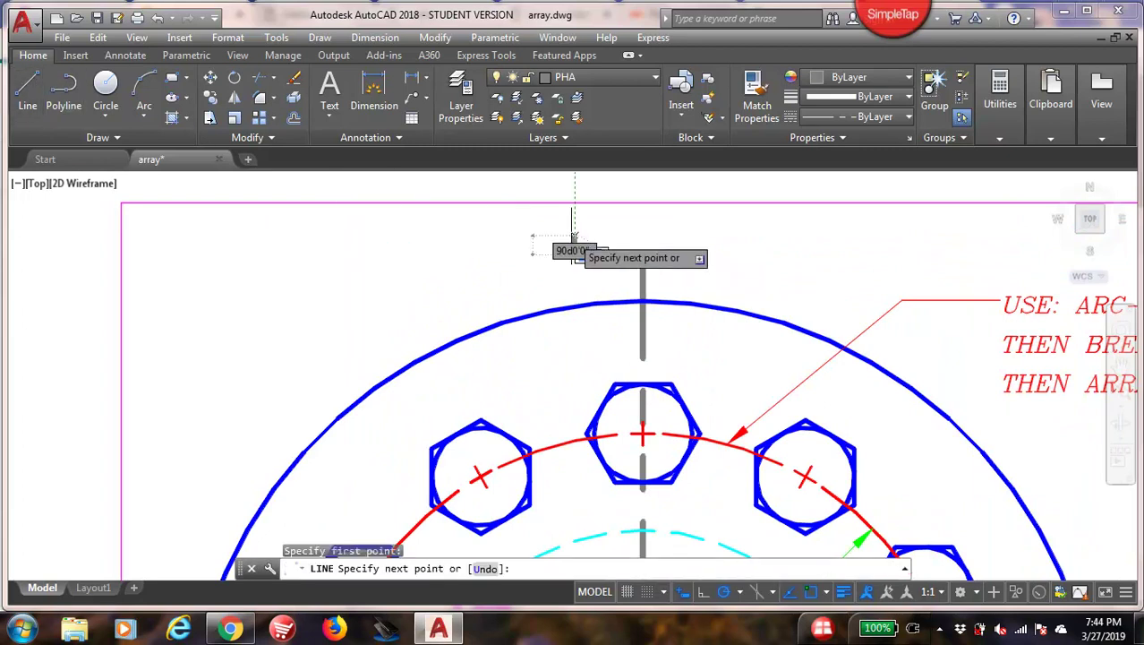
pyautogui.click(575, 254)
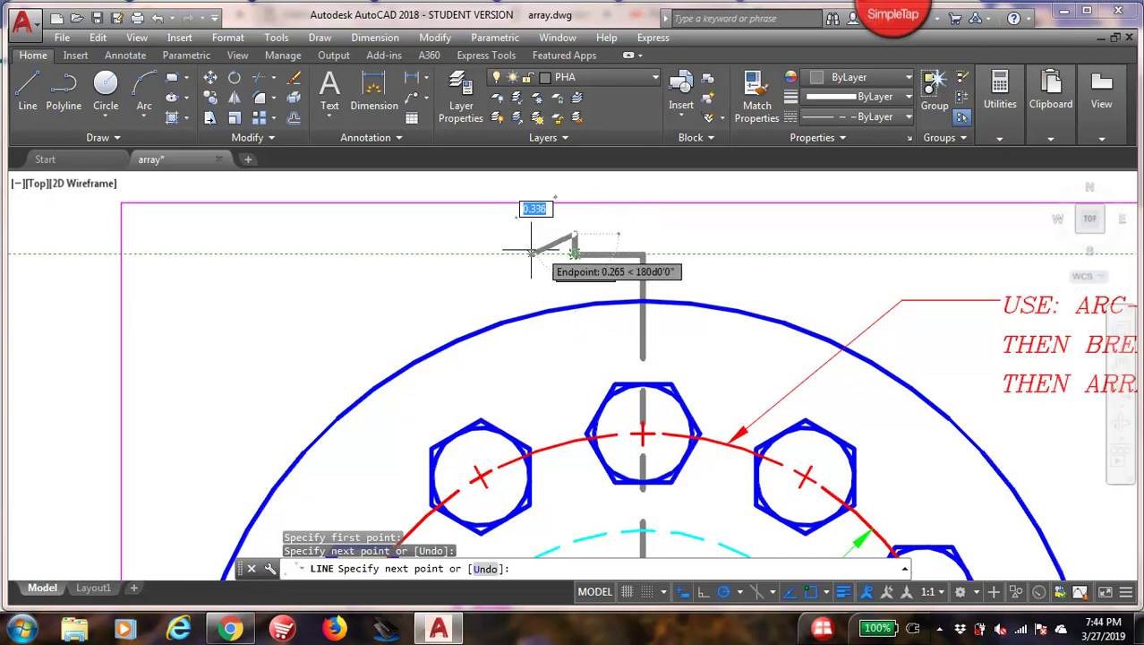
pyautogui.click(514, 252)
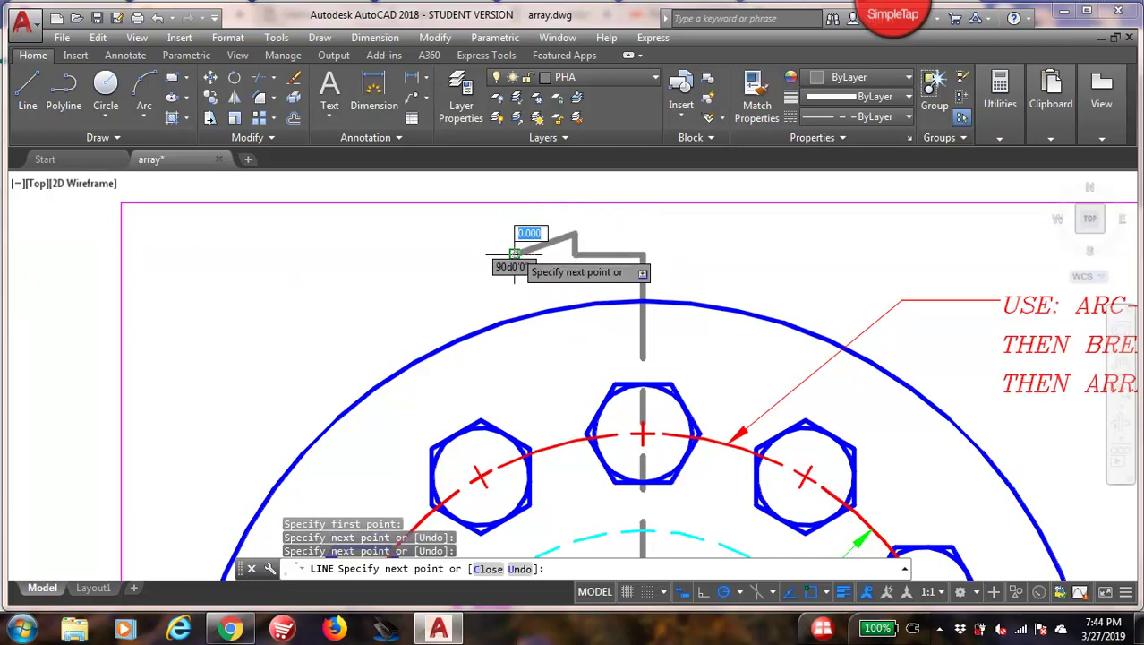
pyautogui.press('Escape')
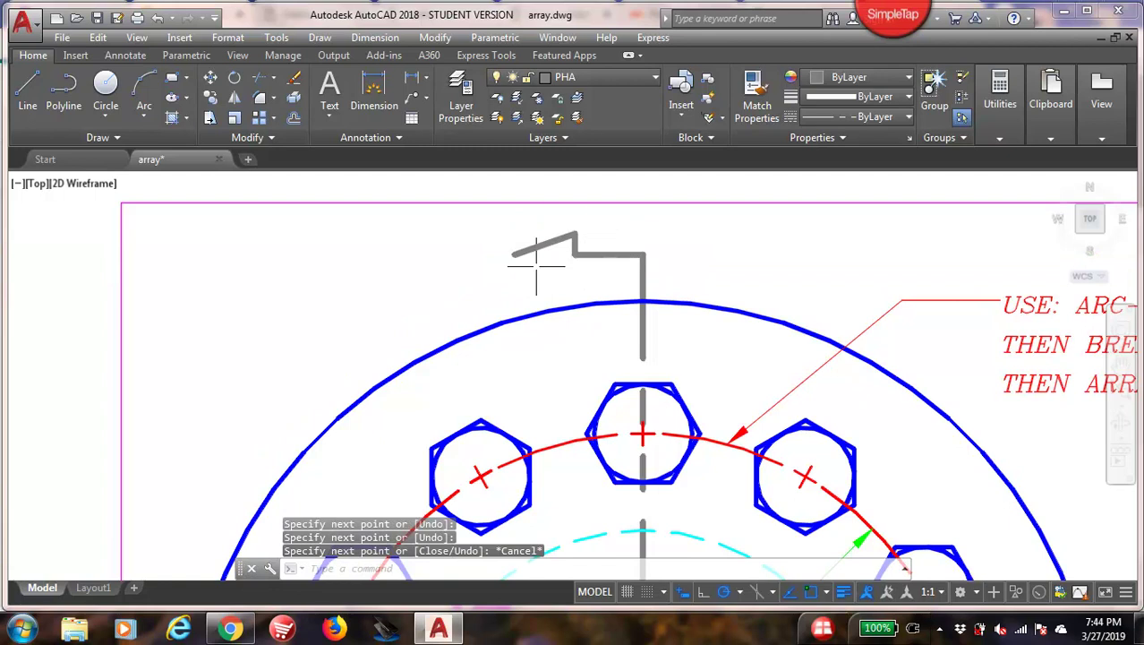
# Mirror the two half-arrowhead lines about the horizontal cutting-plane leg, keeping the source lines
pyautogui.click(234, 98)
pyautogui.click(491, 215)
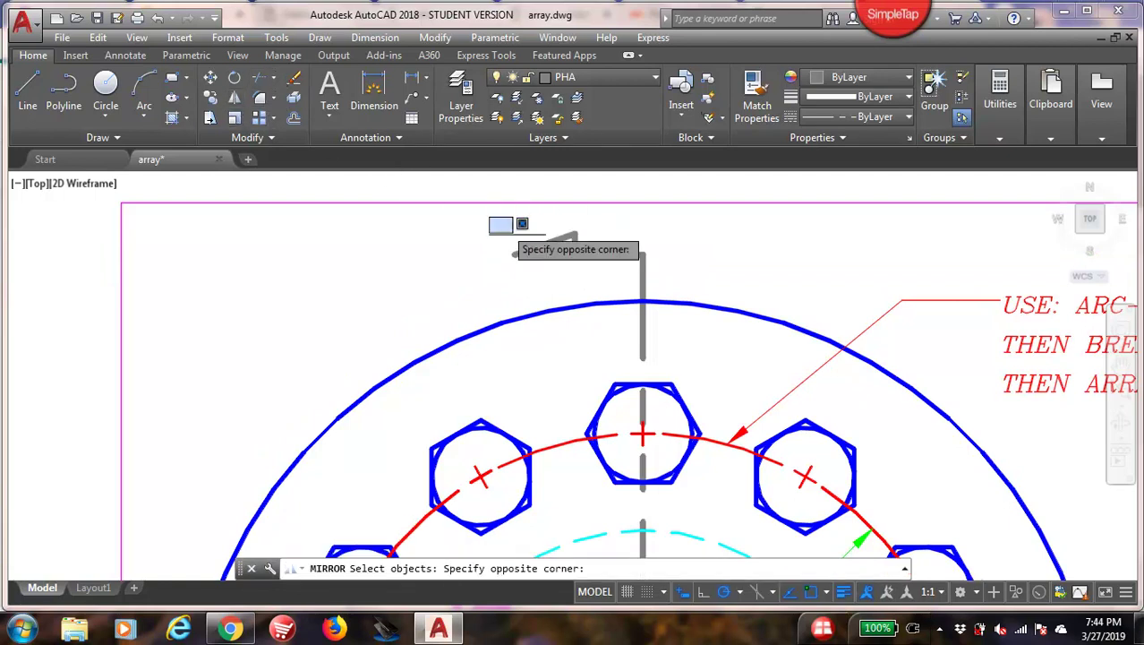
pyautogui.click(594, 260)
pyautogui.press('Return')
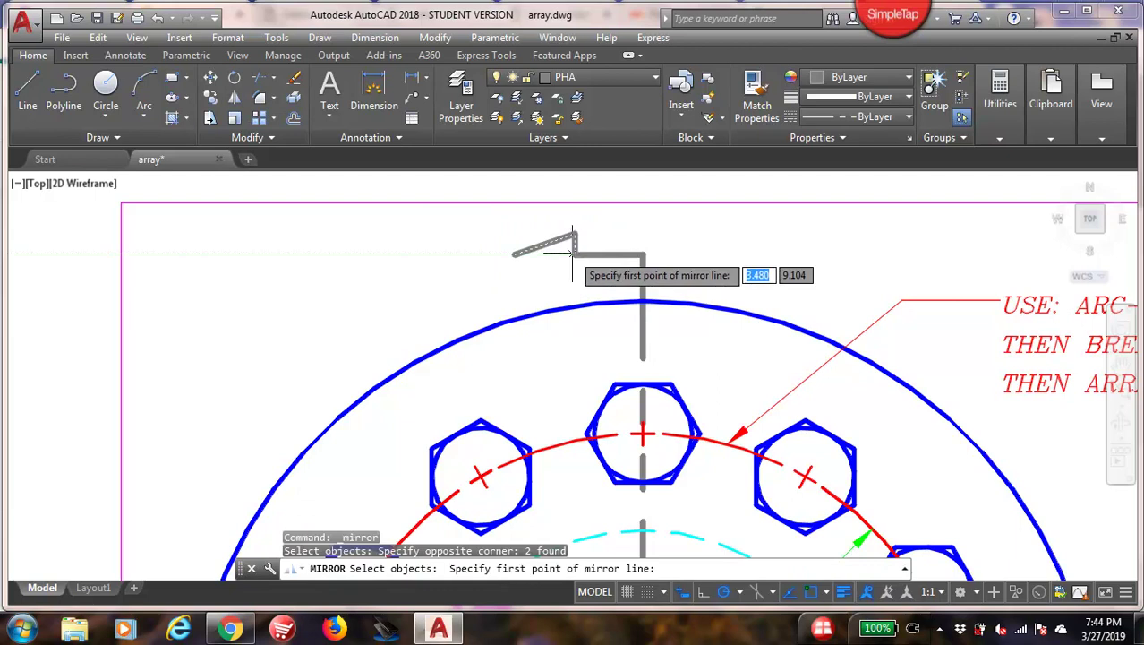
pyautogui.click(575, 253)
pyautogui.press('Return')
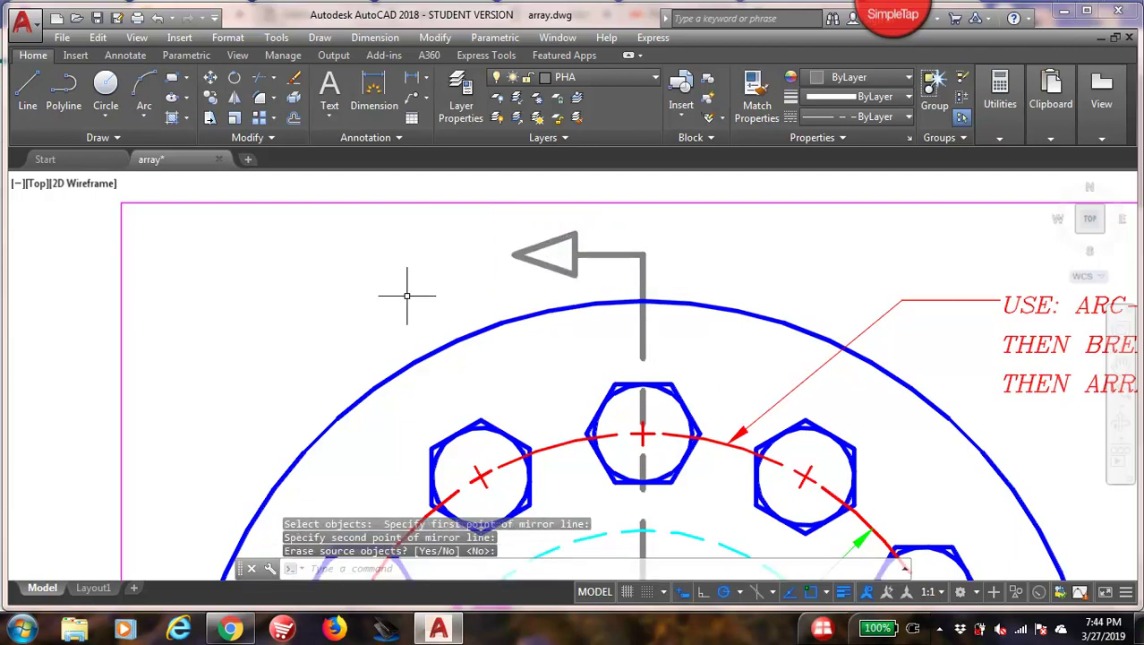
# Fill the closed arrowhead above the front view with a SOLID hatch
pyautogui.click(171, 123)
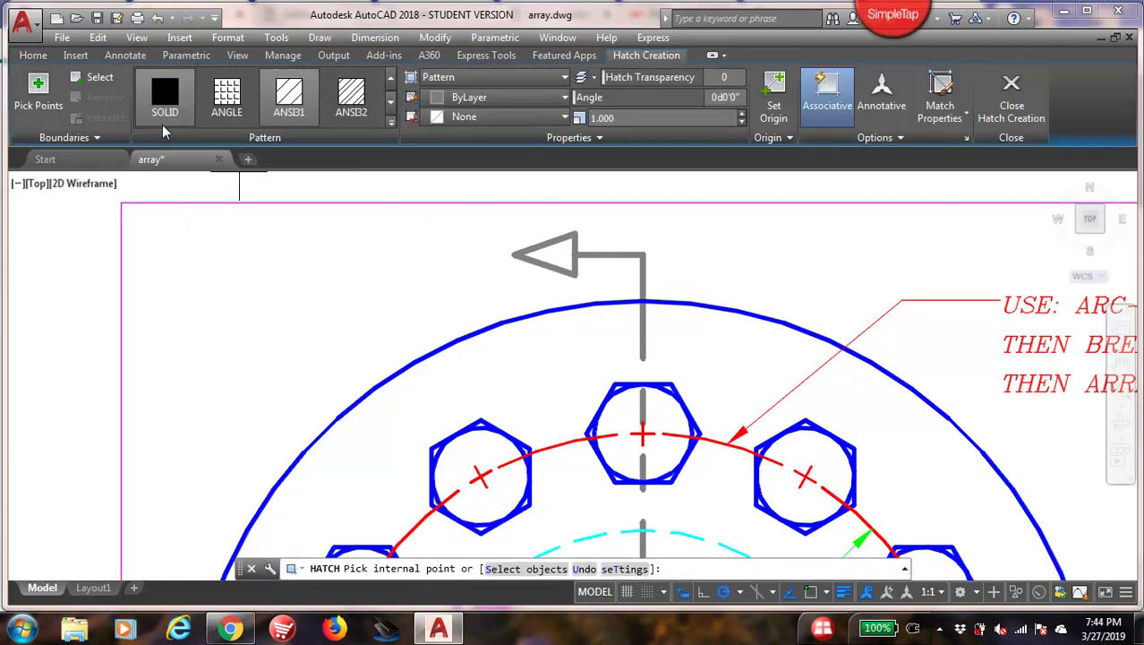
pyautogui.click(170, 103)
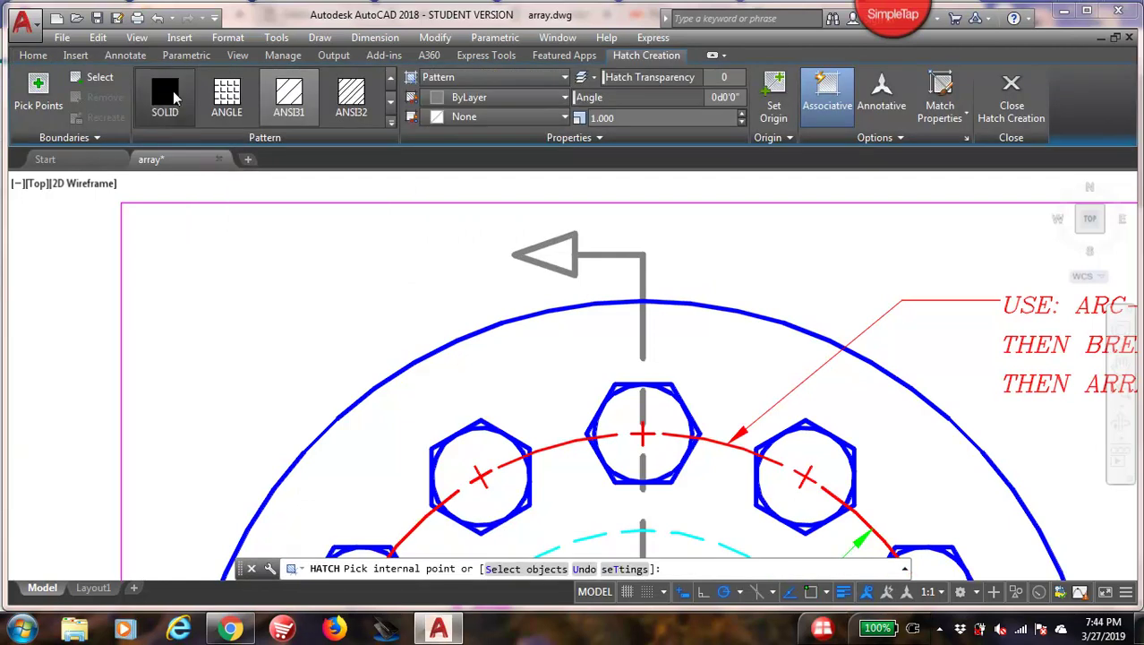
pyautogui.click(548, 256)
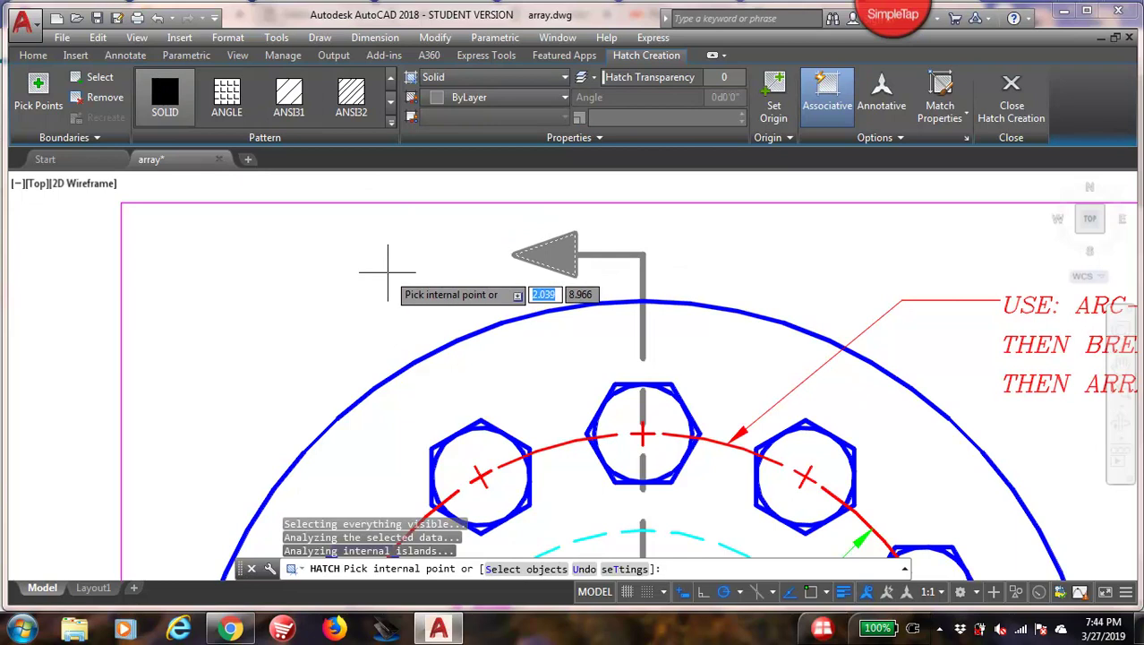
pyautogui.press('Return')
# Copy the filled arrowhead from the upper corner of the cutting-plane line to its lower corner
pyautogui.scroll(-4, 350, 281)
pyautogui.moveTo(383, 321); pyautogui.dragTo(445, 257, button='middle')
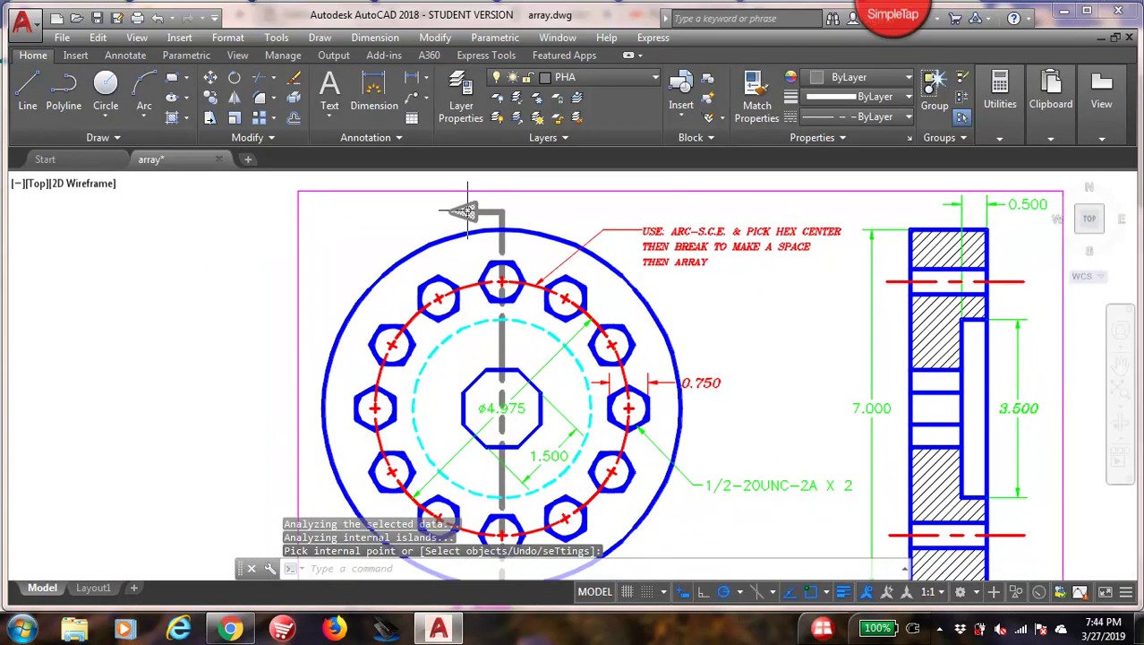
pyautogui.click(209, 97)
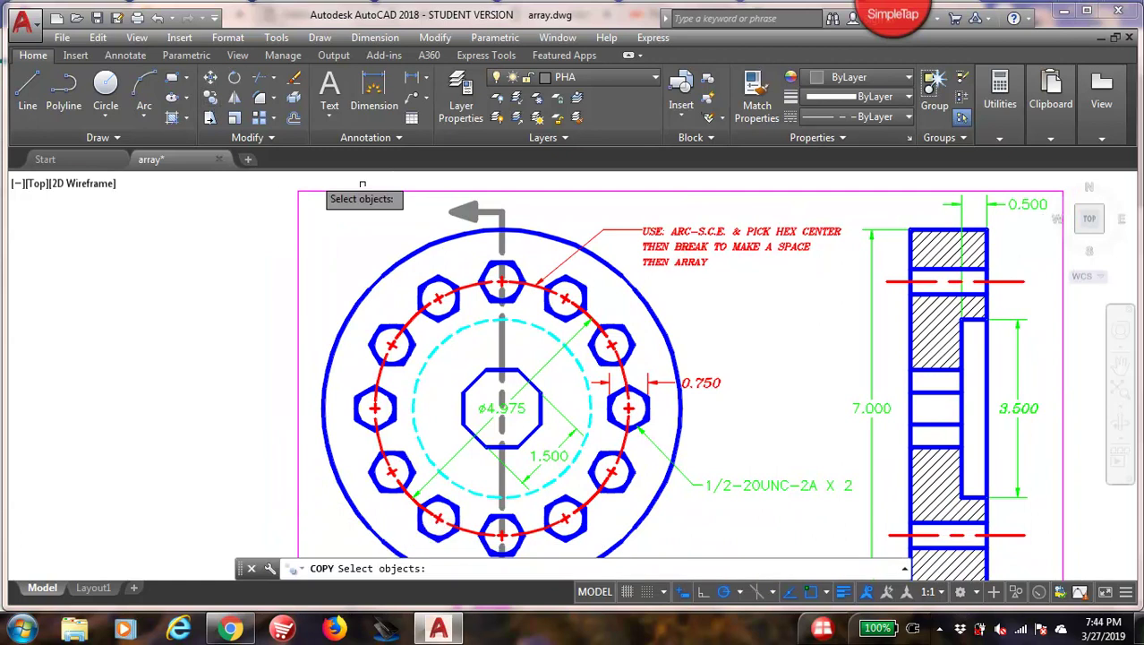
pyautogui.click(437, 199)
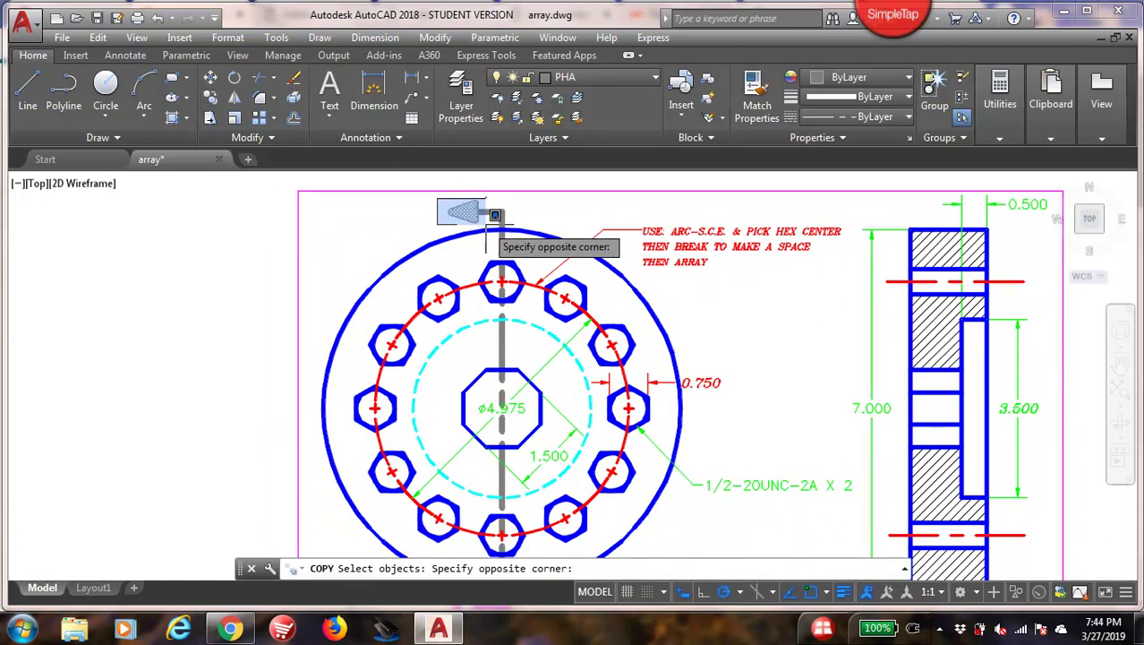
pyautogui.click(491, 209)
pyautogui.press('Return')
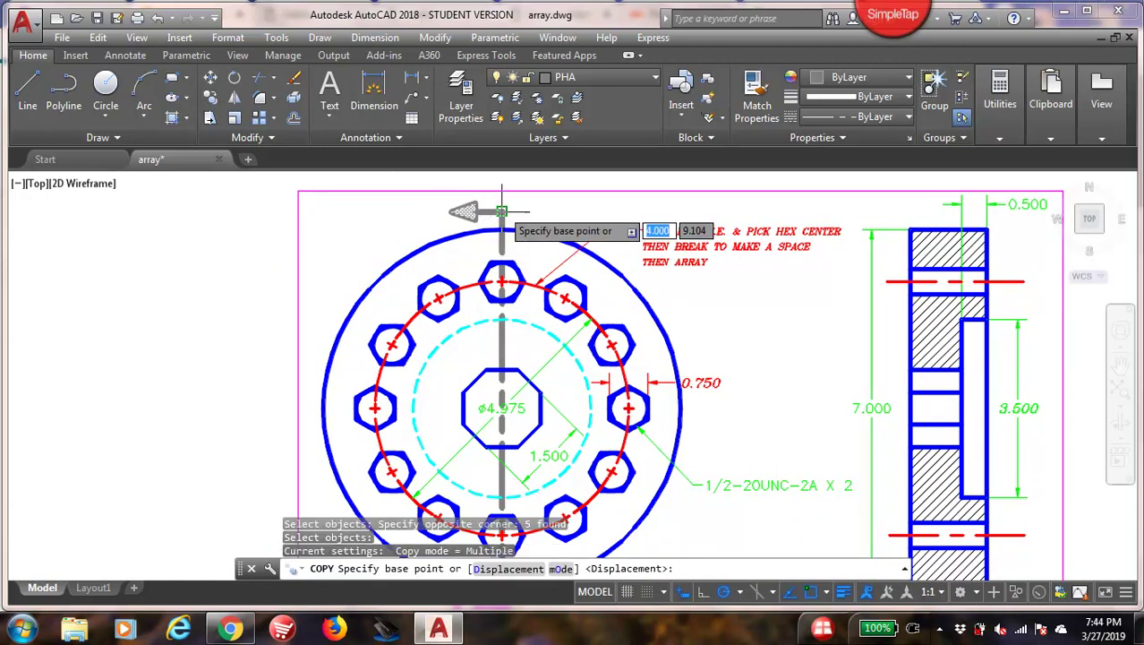
pyautogui.click(501, 212)
pyautogui.moveTo(466, 331)
pyautogui.mouseDown(button='middle')
pyautogui.moveTo(503, 258)
pyautogui.moveTo(515, 172)
pyautogui.mouseUp(button='middle')
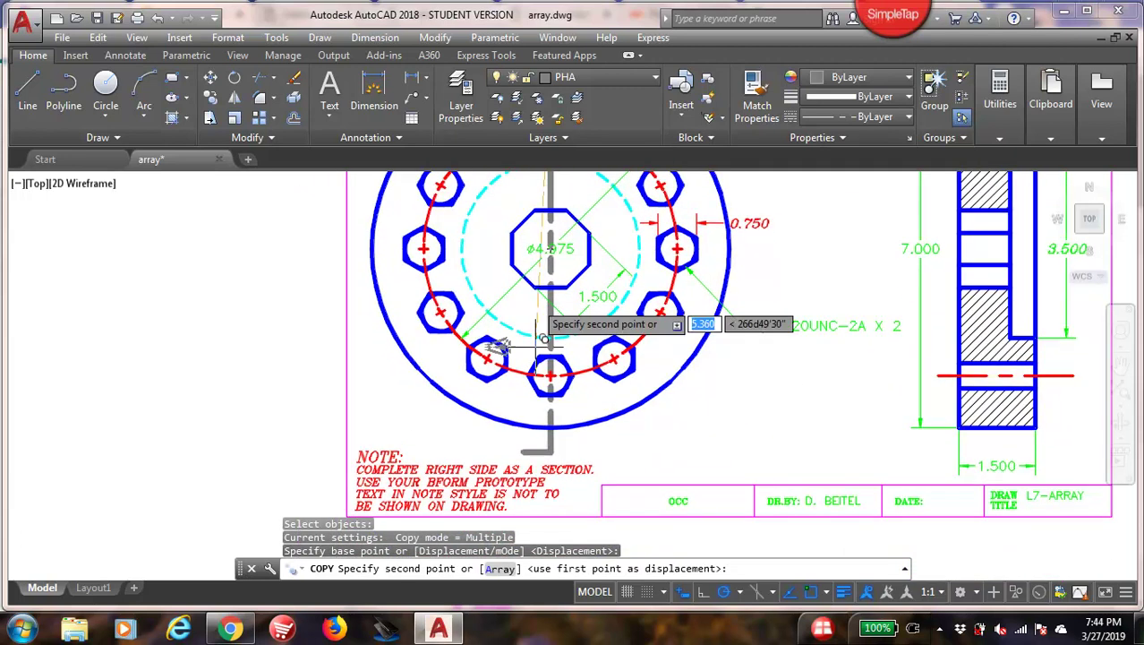
pyautogui.click(548, 447)
pyautogui.press('Escape')
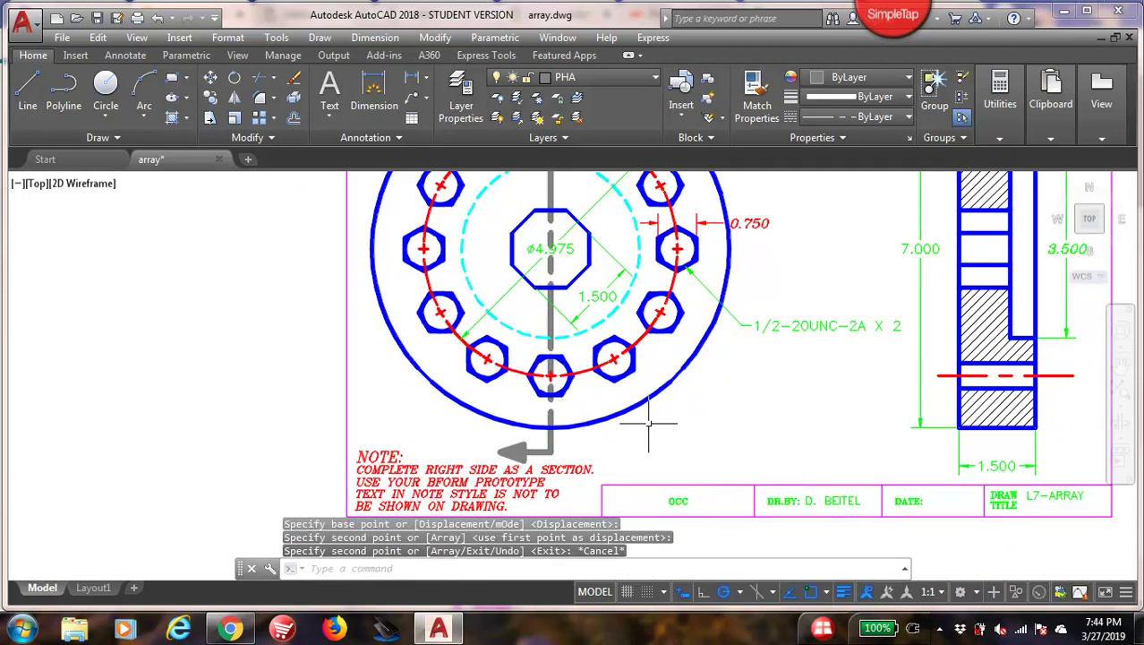
pyautogui.scroll(-2, 680, 428)
pyautogui.moveTo(682, 387); pyautogui.dragTo(569, 401, button='middle')
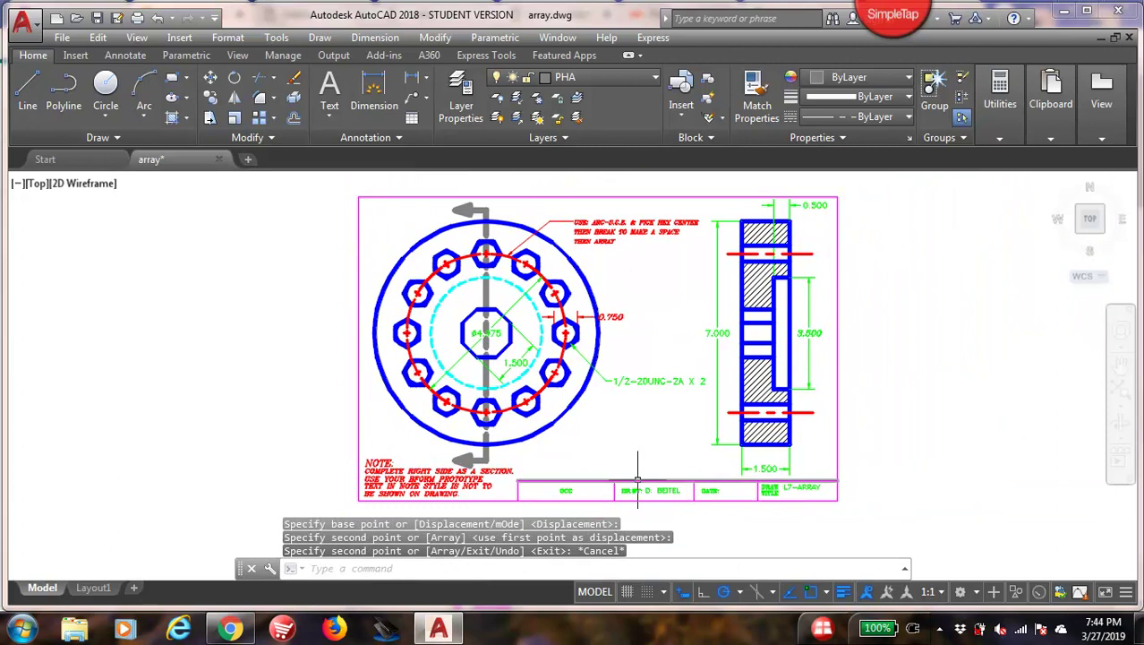